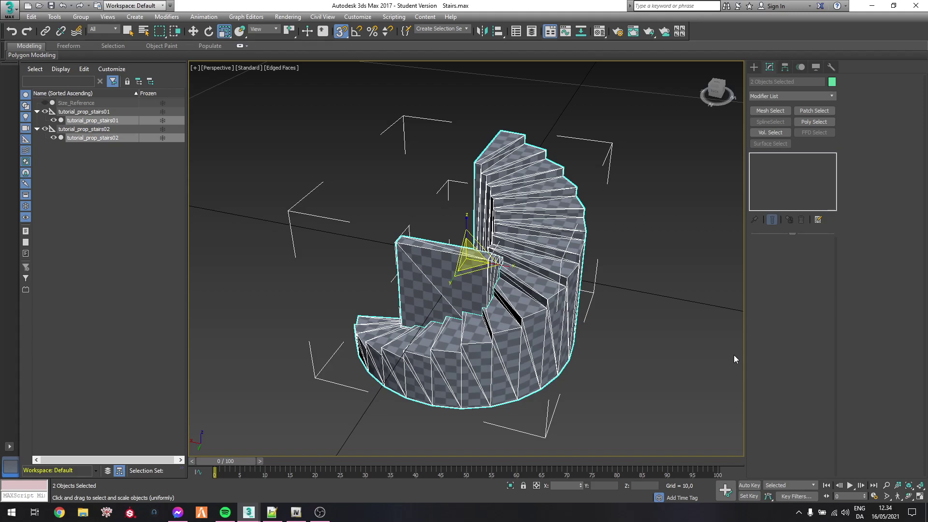
Step: Inspect both staircase models and the parametric Stairs object types available for creation
left_click(665, 135)
left_click(546, 196)
left_click(419, 266, "ctrl")
middle_click_drag(414, 267, 494, 270, "alt")
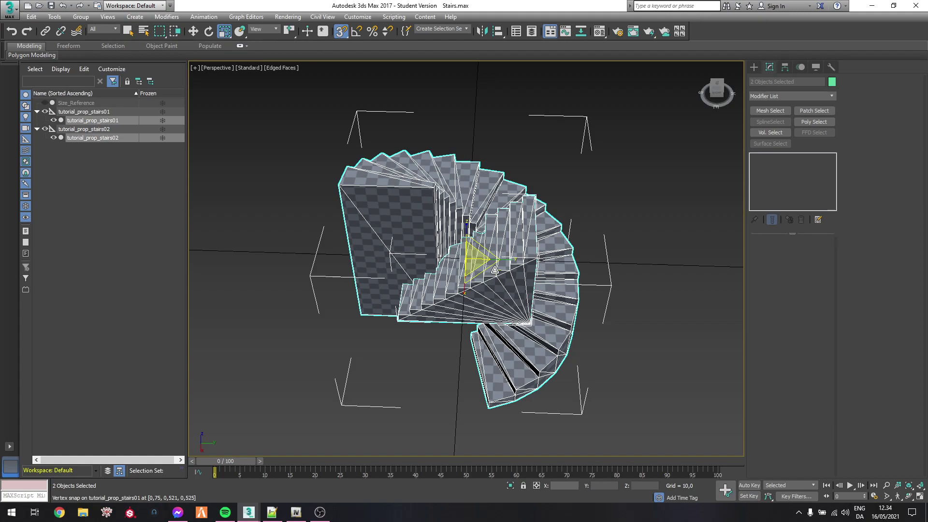
left_click(754, 67)
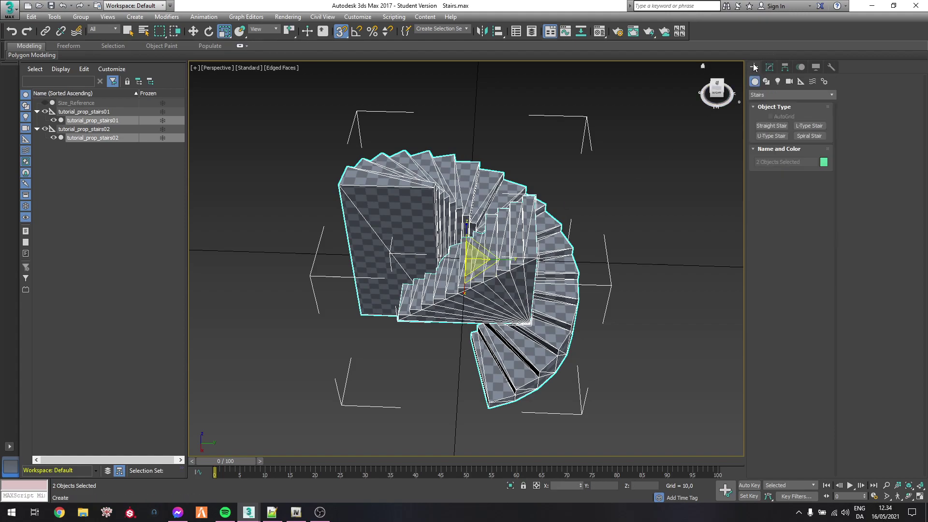
left_click(753, 96)
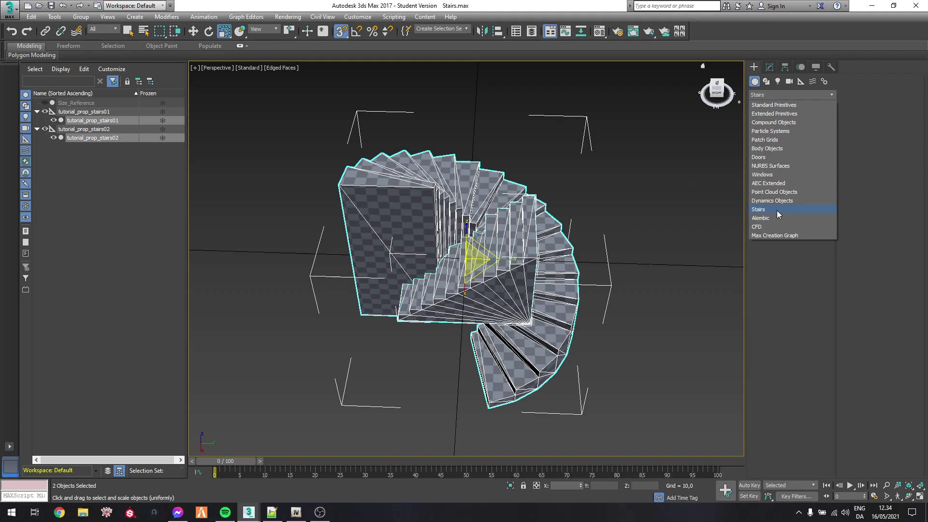
left_click(758, 87)
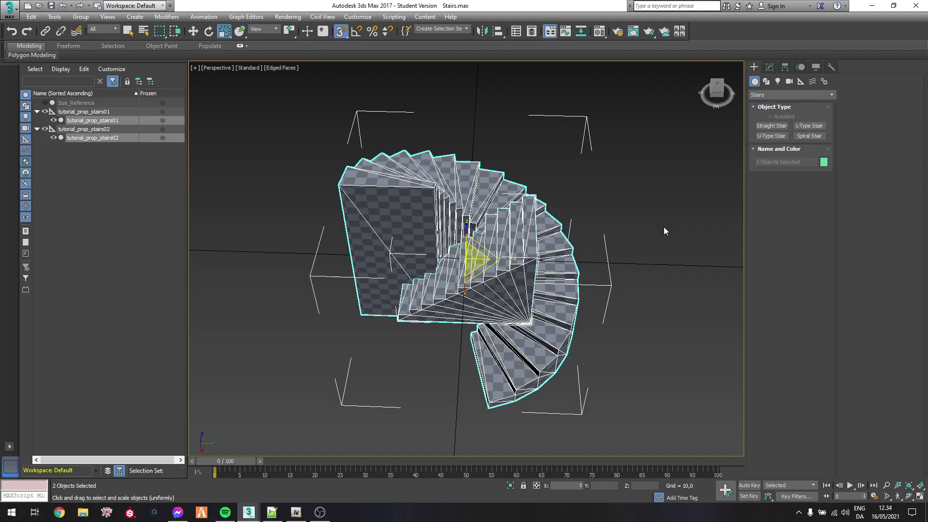
left_click(662, 211)
Step: Hide the spiral staircase tutorial_prop_stairs02 and select the straight tutorial_prop_stairs01 mesh
left_click(464, 200)
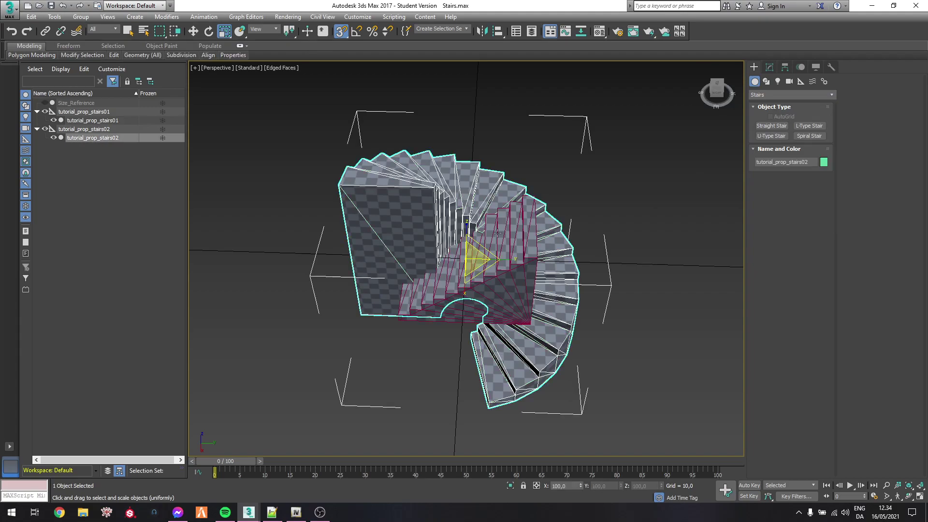
left_click(53, 138)
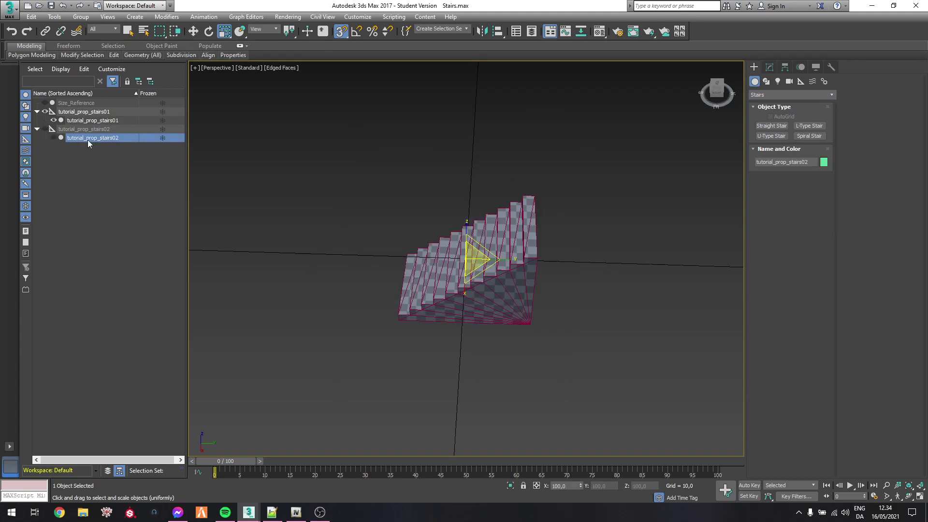
left_click(491, 250)
middle_click_drag(491, 250, 502, 271, "alt")
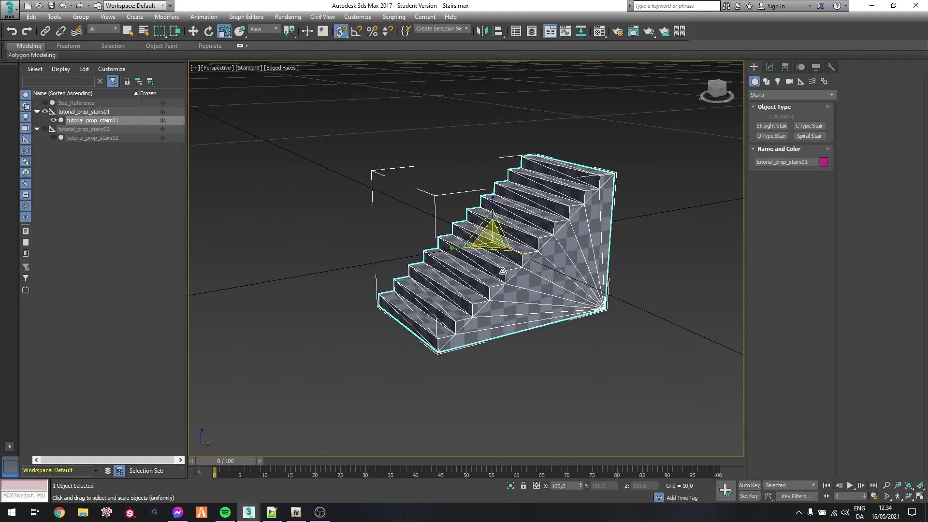
middle_click_drag(565, 277, 551, 264, "alt")
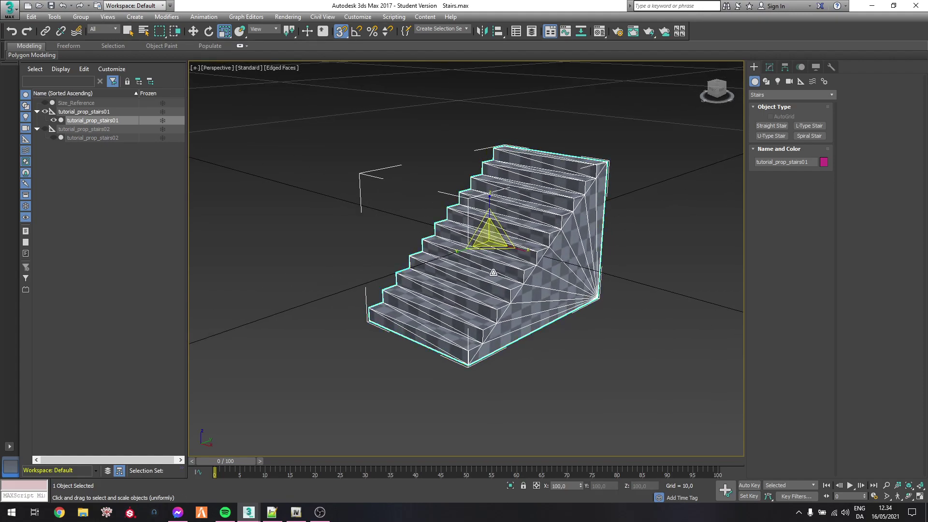
Step: Clone the straight tutorial_prop_stairs01 mesh as a copy named 0x1
left_click(104, 113)
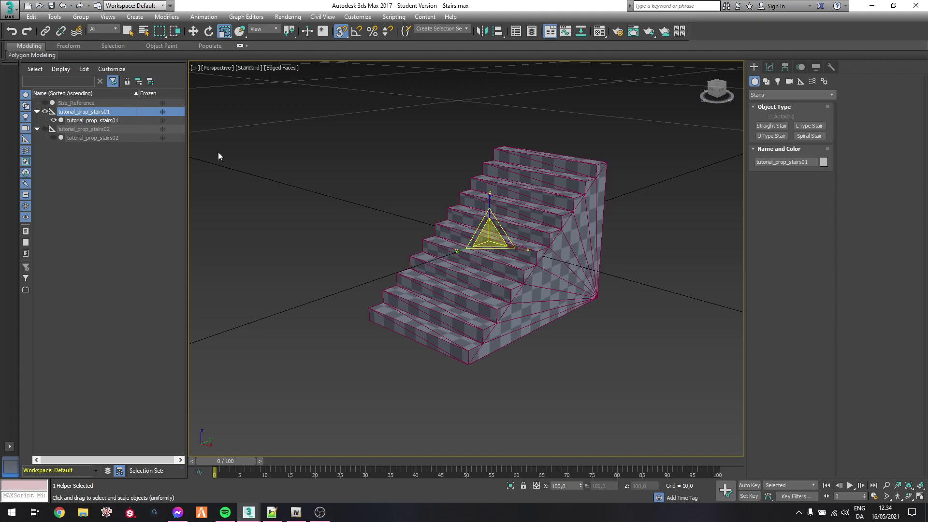
left_click(556, 253)
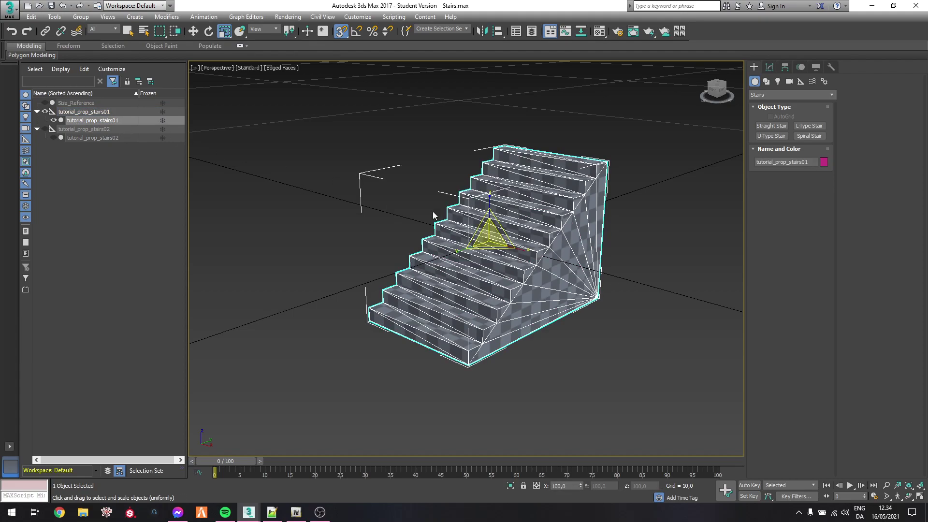
right_click(107, 120)
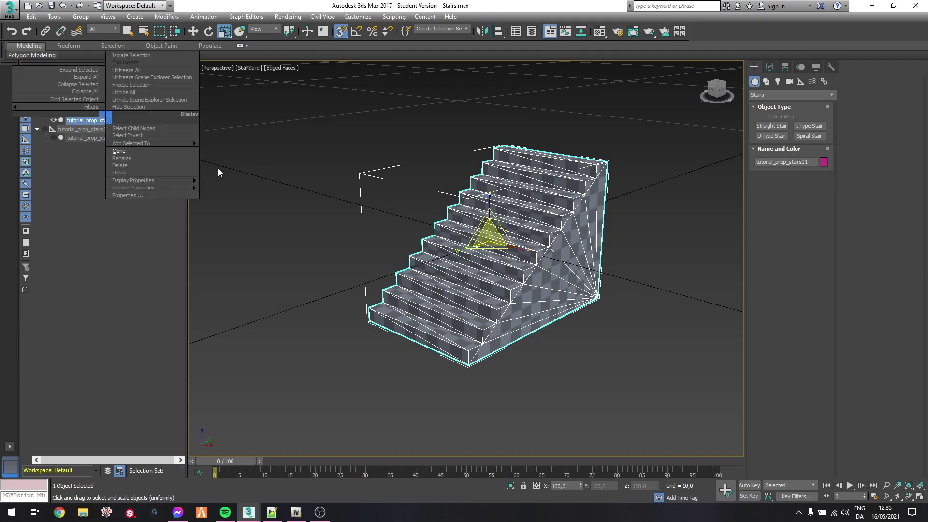
left_click(147, 151)
left_click_drag(483, 272, 332, 271)
type("0x1")
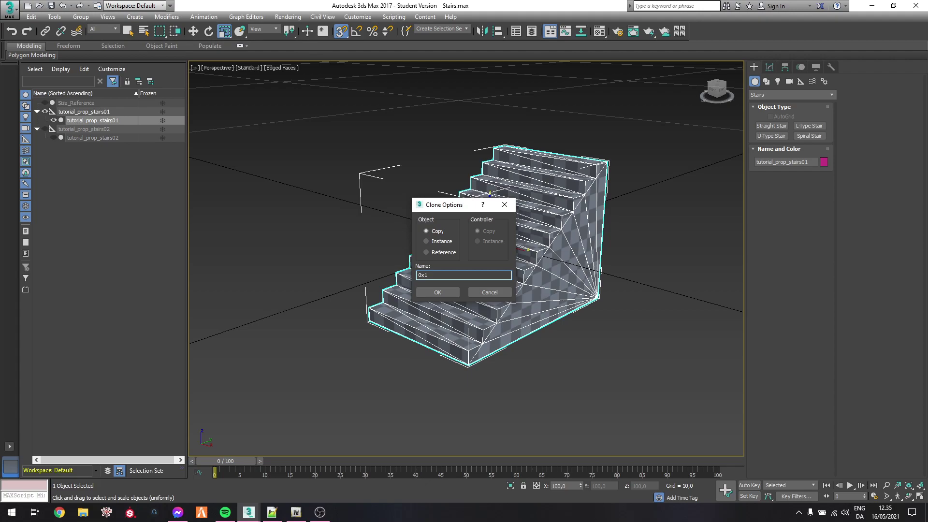
key("Return")
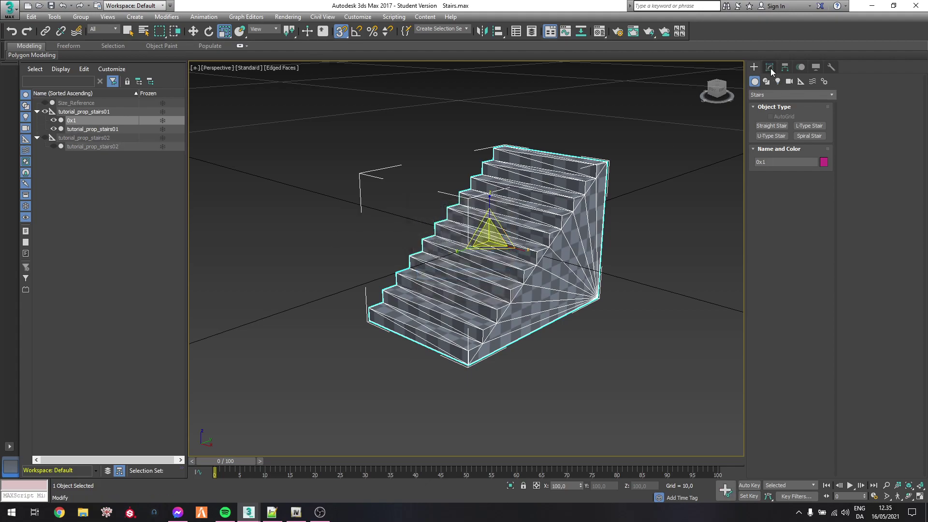
Step: Create a Composite collision helper in the scene with the Game Indefinite Modding Suite Evo tool
left_click(252, 510)
left_click(300, 471)
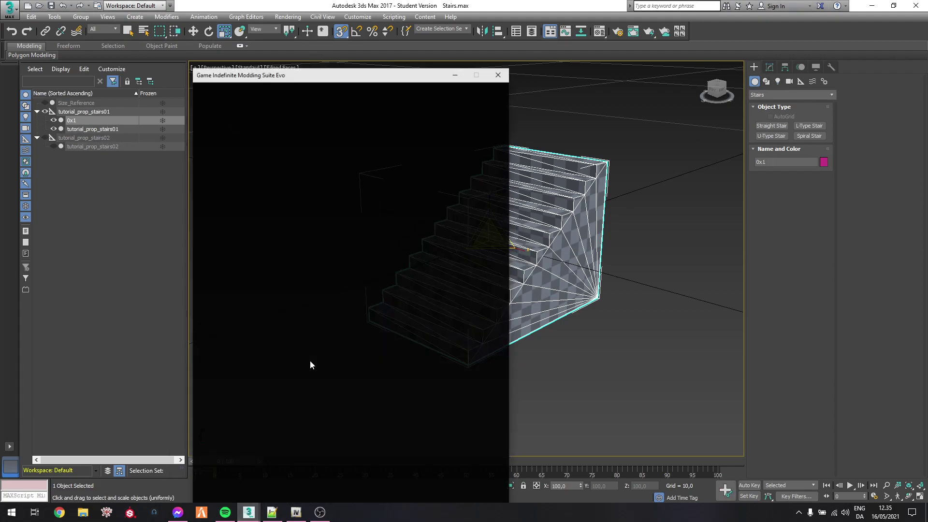
left_click(292, 309)
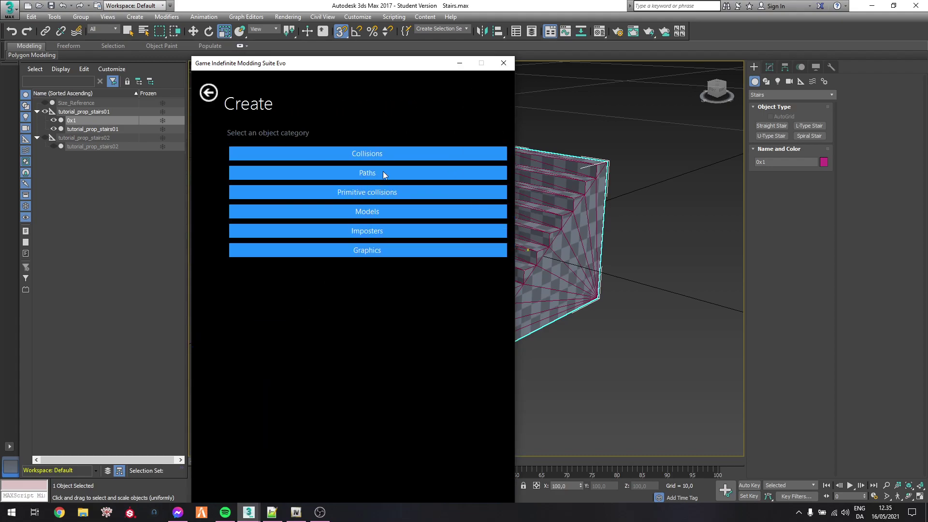
left_click(390, 157)
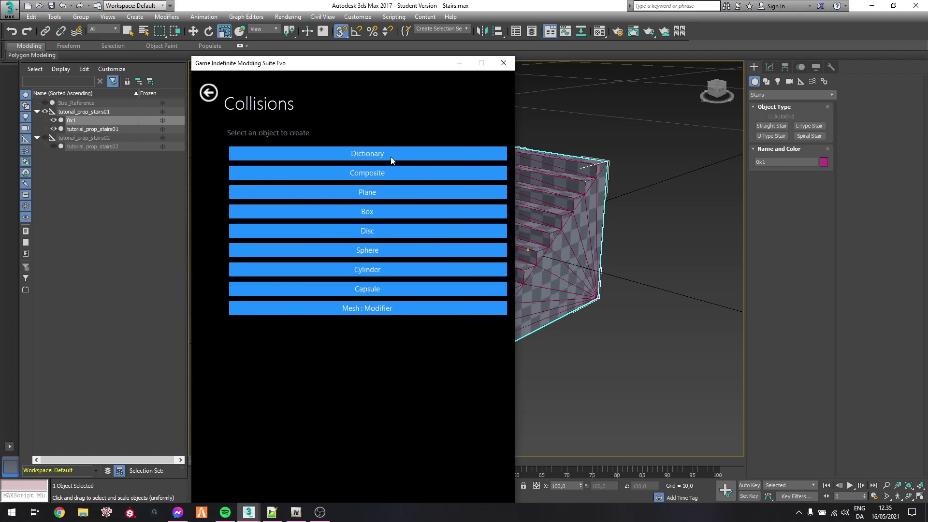
left_click(373, 175)
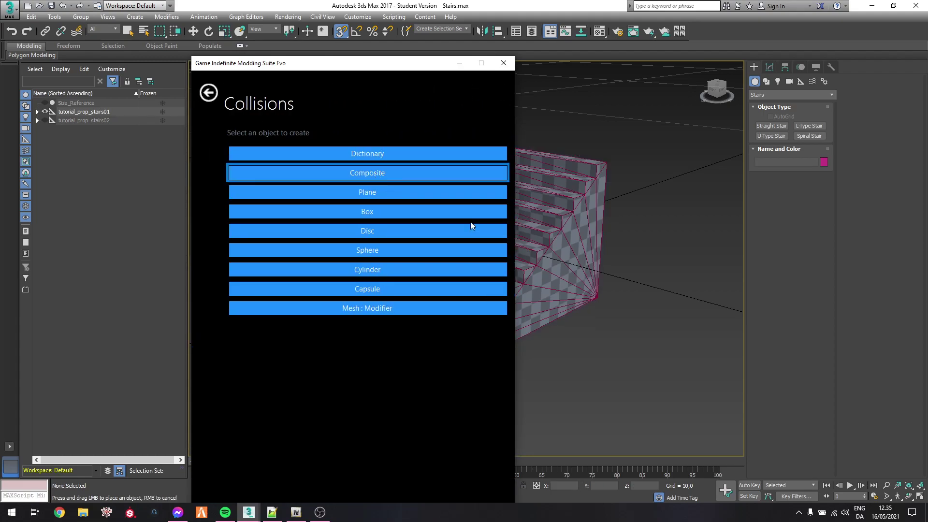
left_click(641, 266)
middle_click_drag(605, 267, 703, 287)
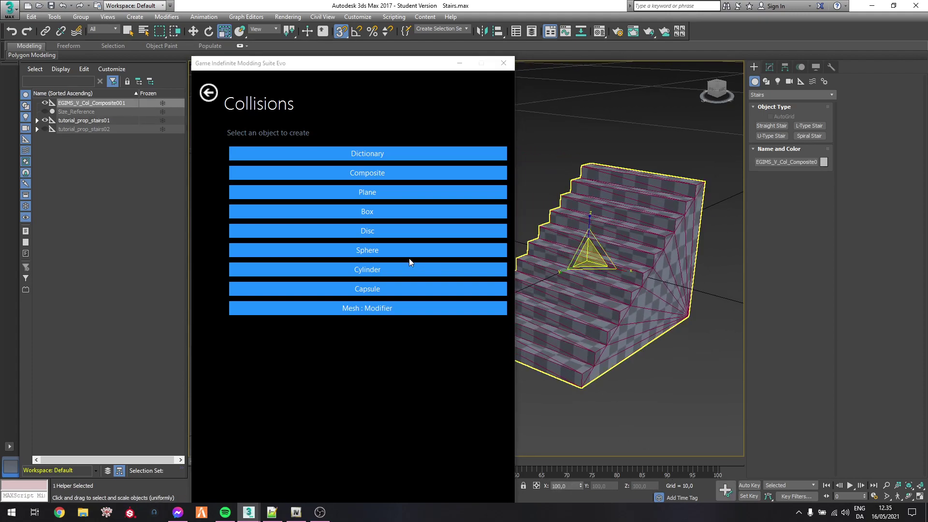
Step: Apply the GIMS Evo collision Mesh modifier to the 0x1 stair copy and put the modding suite window away
left_click(426, 308)
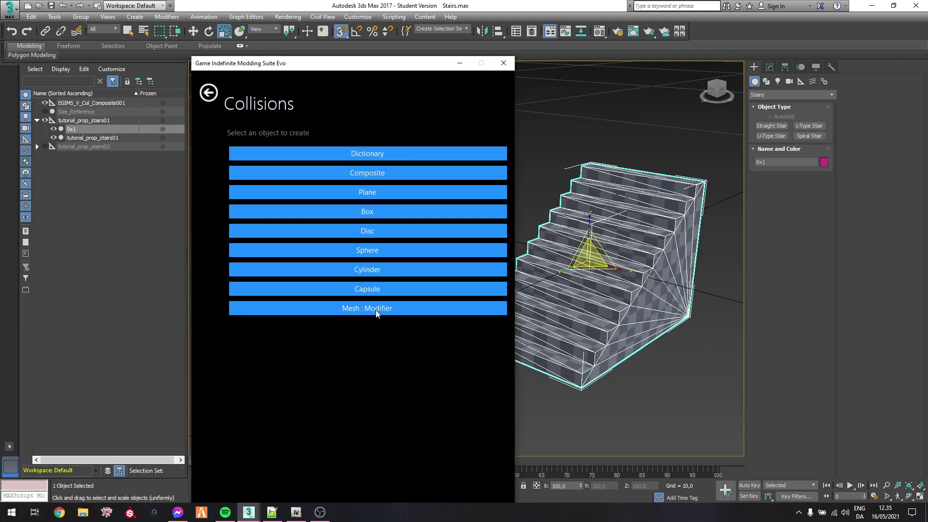
left_click(457, 65)
middle_click_drag(658, 128, 529, 126, "alt")
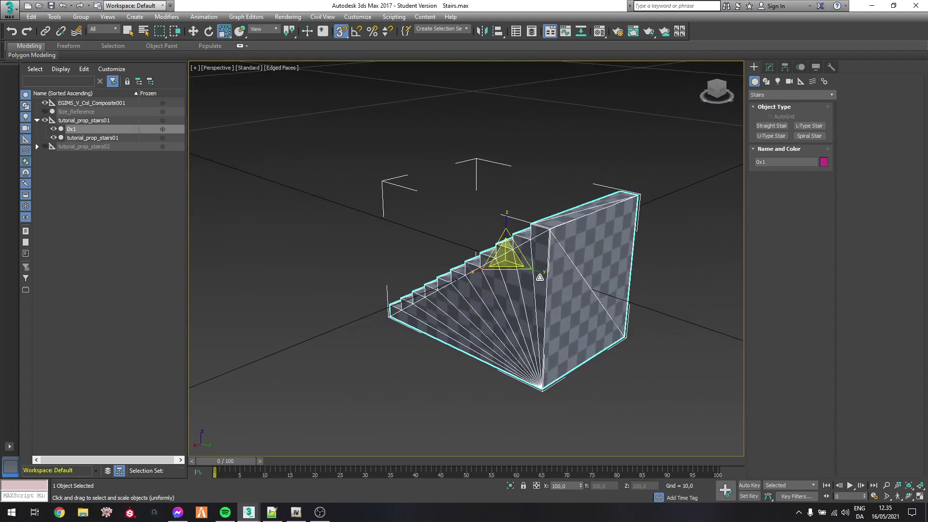
Step: Parent the collision composite helper under the tutorial_prop_stairs01 dummy and rename the composite tutorial_prop_stairs01
left_click(110, 103)
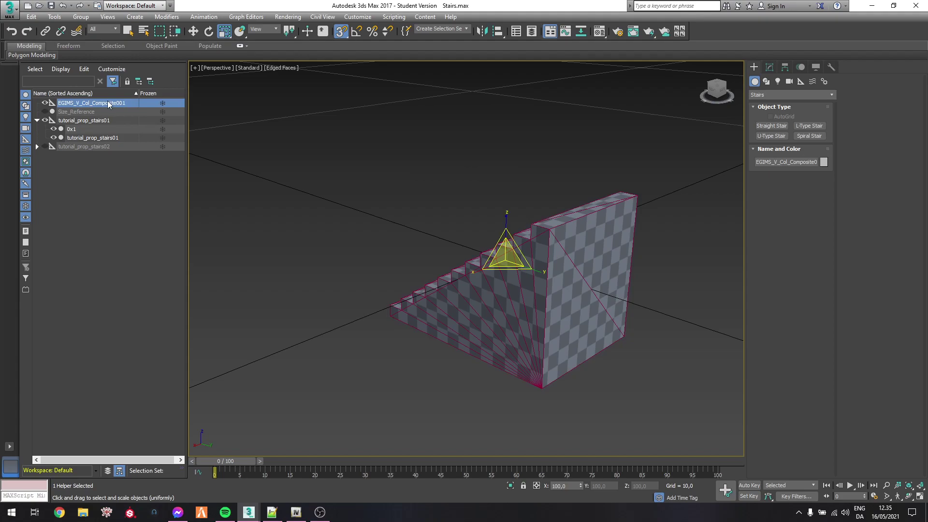
left_click_drag(111, 103, 97, 121)
left_click(97, 115)
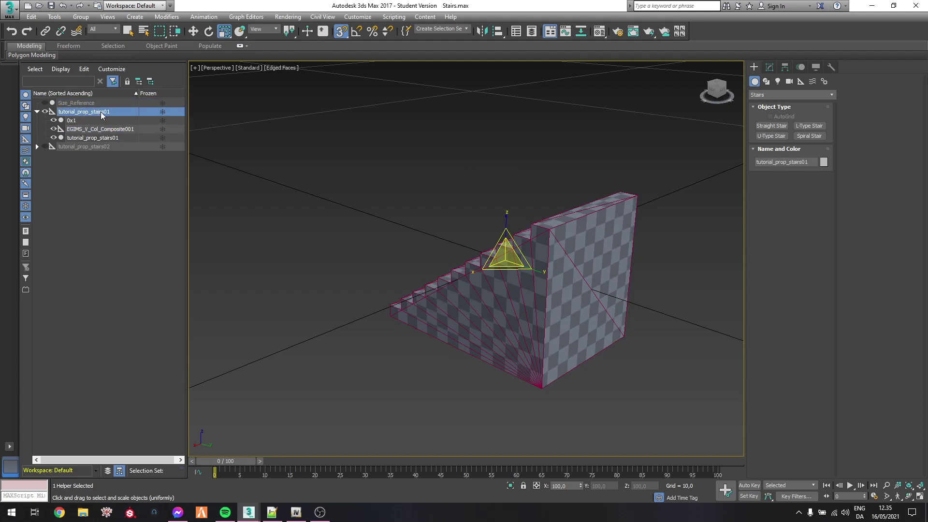
left_click(103, 113)
key("ctrl+c")
left_click(100, 129)
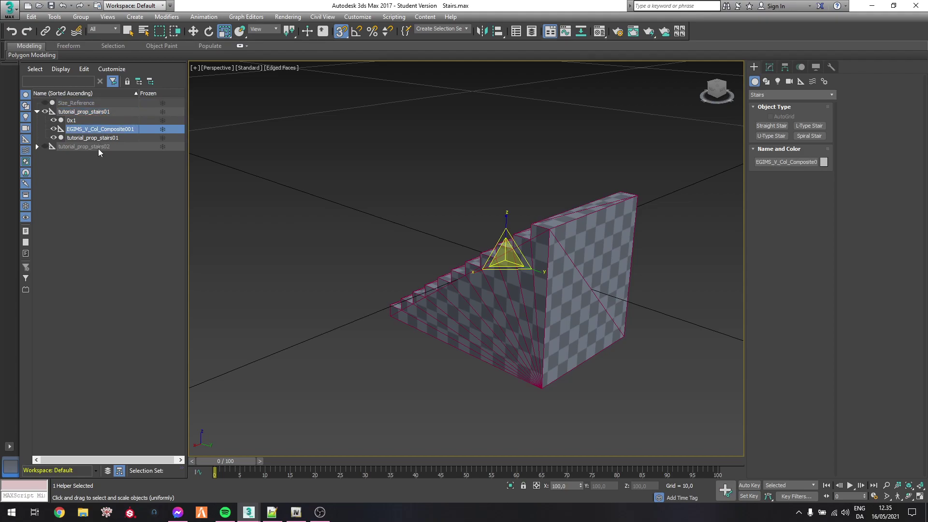
left_click(121, 129)
key("ctrl+v")
Step: Parent the 0x1 collision mesh under the tutorial_prop_stairs01 composite helper
left_click(80, 121)
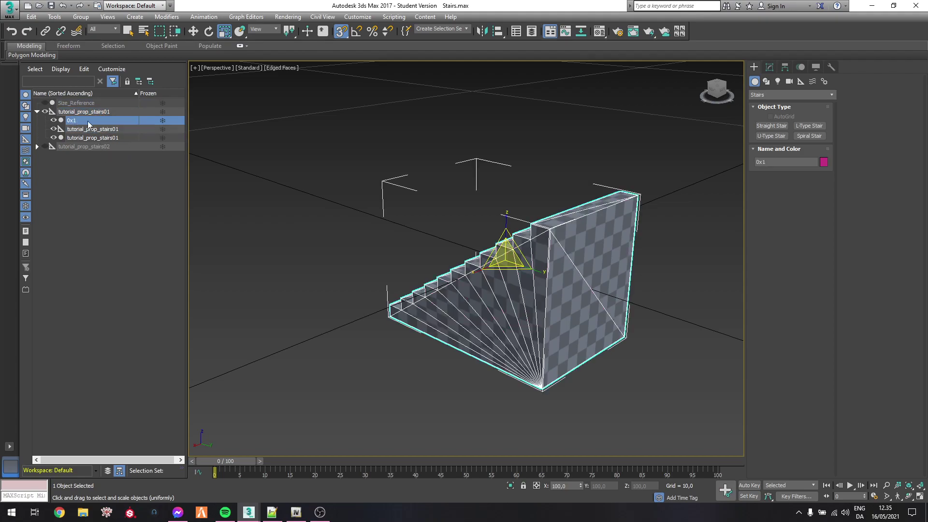
left_click_drag(73, 122, 92, 130)
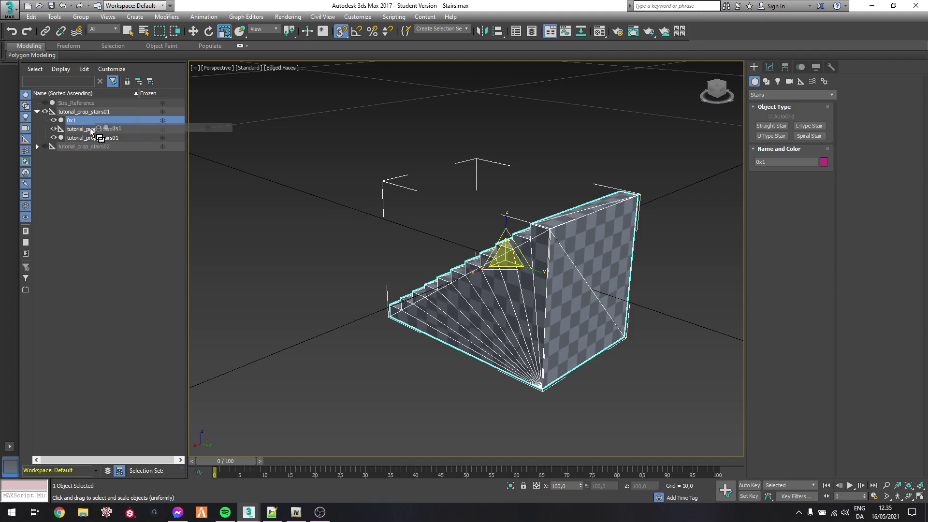
left_click_drag(91, 130, 94, 126)
Step: Set 0x1's collision mesh Unk VertOffset part to 0,002 and enable Map animal, cover, dynamic, stairs, vehicle and weapon under Flags 1
left_click(97, 124)
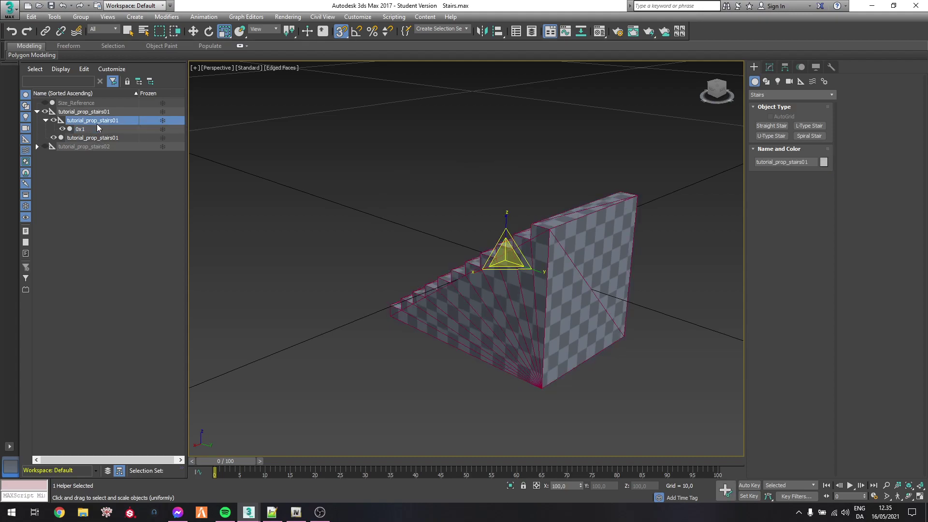
left_click(769, 67)
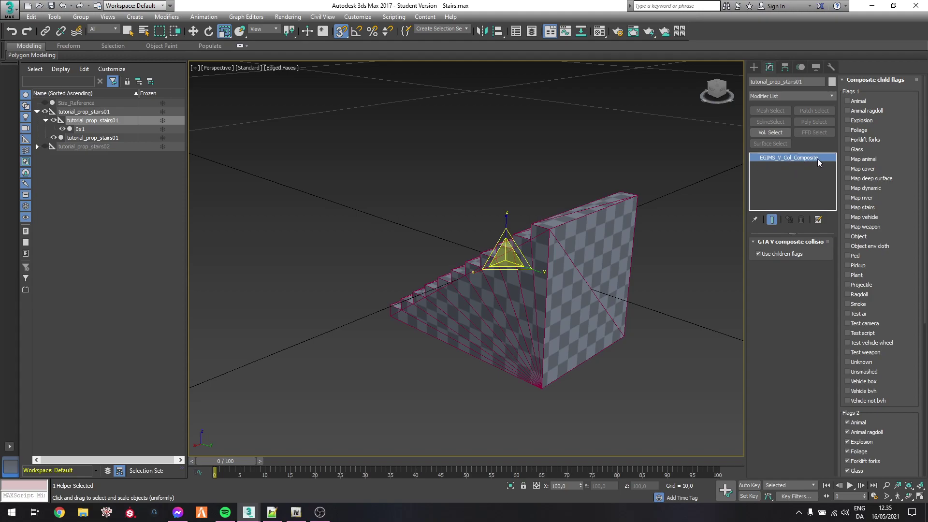
left_click(82, 129)
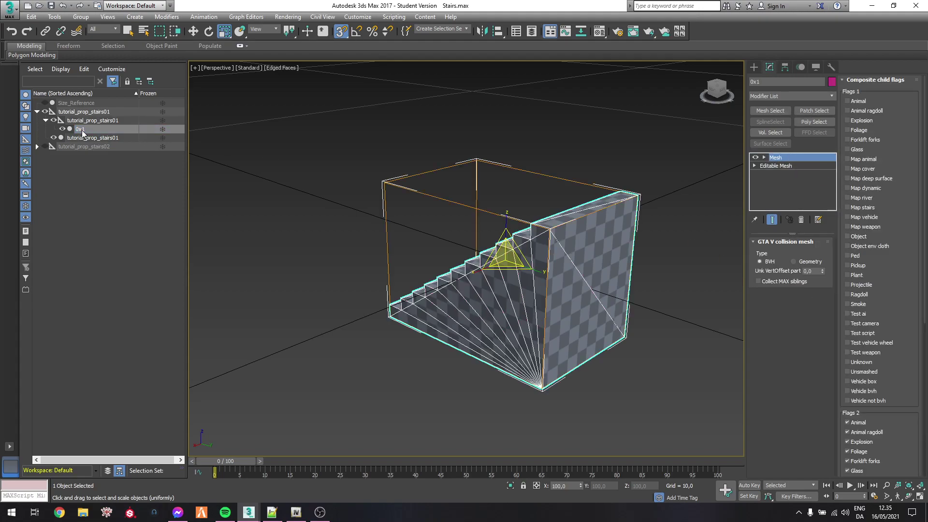
left_click(784, 157)
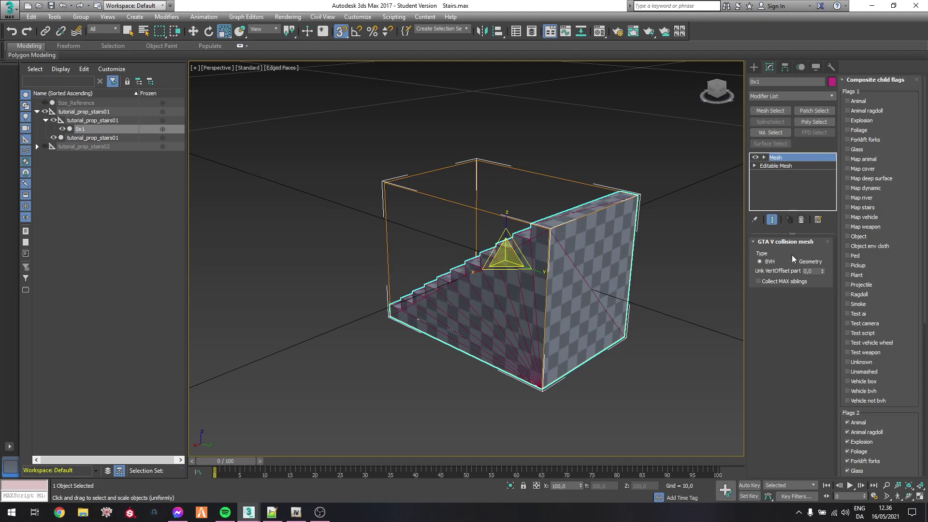
left_click(815, 272)
type("02")
left_click(868, 159)
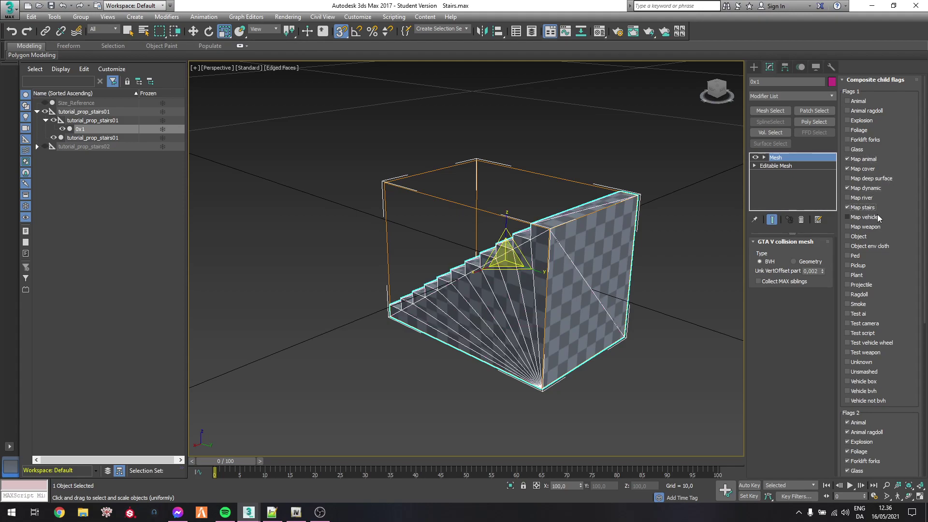
left_click(877, 228)
Step: Turn the second material slot, 02 - Default, into a Multi/Sub-Object material
middle_click_drag(484, 186, 663, 200, "alt")
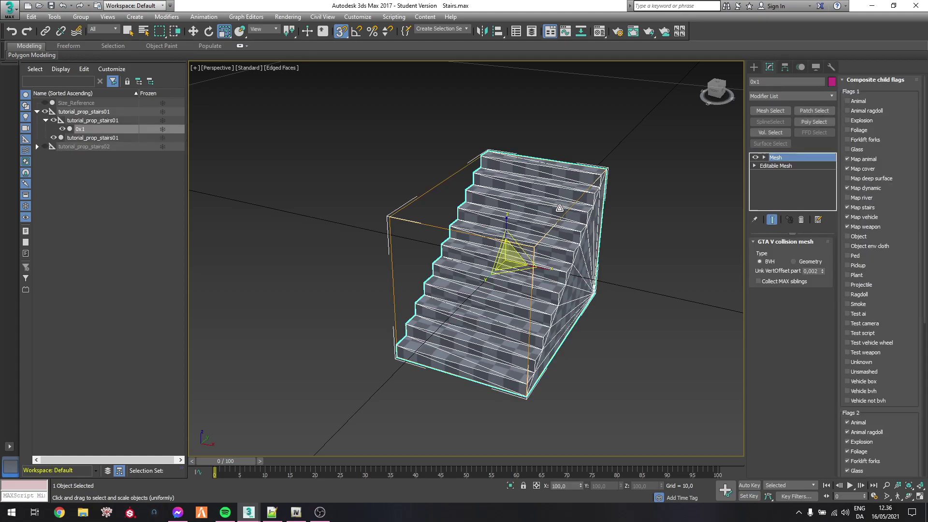
key("m")
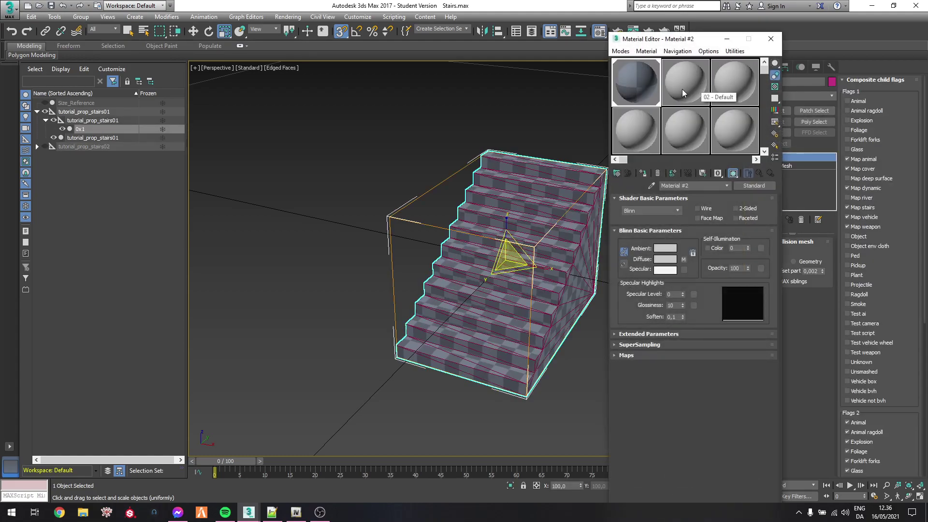
left_click(682, 89)
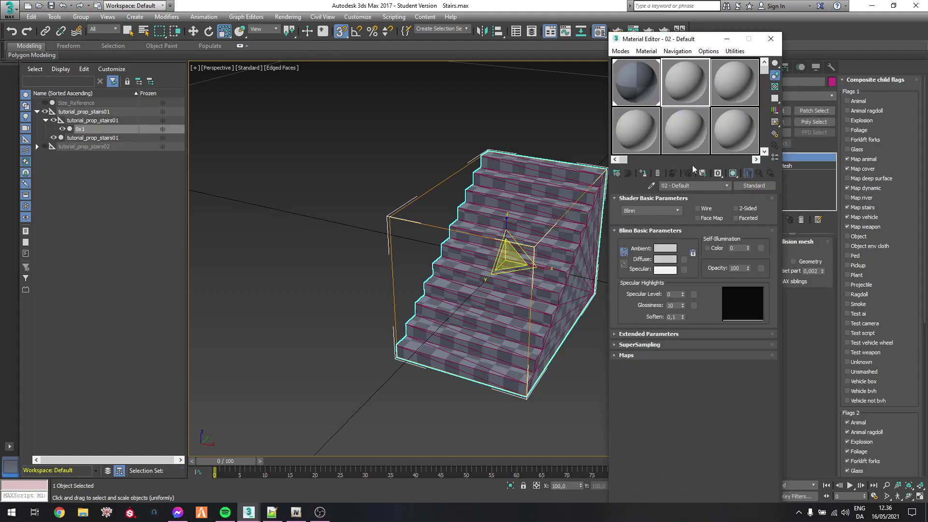
left_click(752, 186)
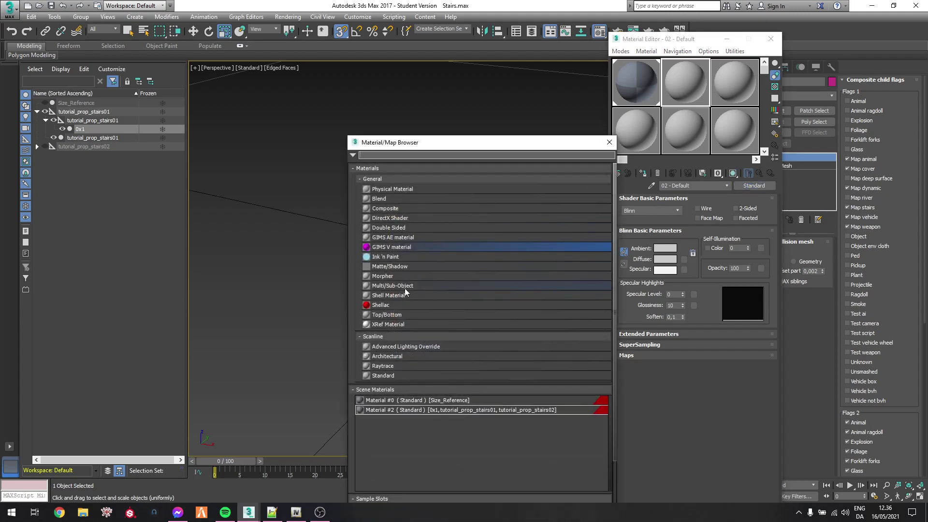
double_click(404, 287)
left_click(675, 324)
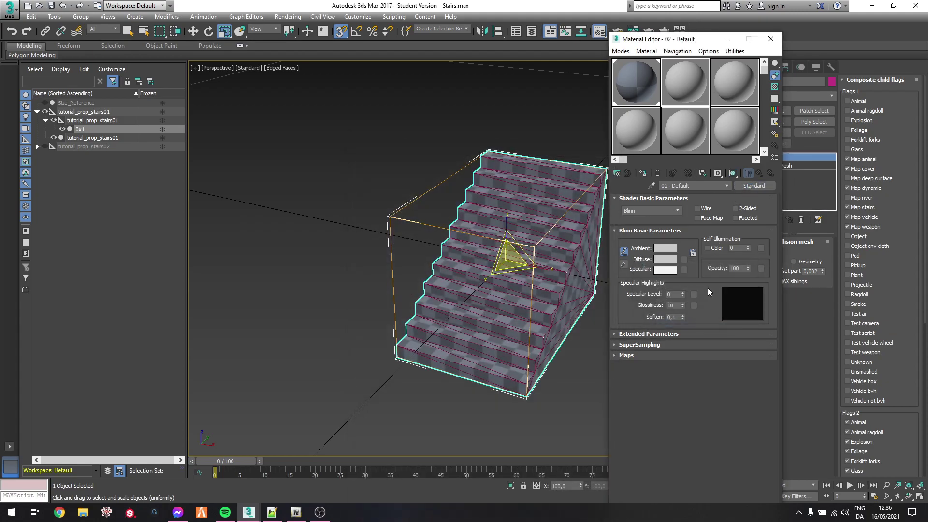
Step: Delete the surplus sub-materials so the Multi/Sub-Object material keeps only two entries
left_click(741, 213)
left_click(741, 212)
left_click(741, 212)
left_click(741, 212)
left_click(741, 212)
left_click(741, 212)
left_click(741, 212)
left_click(741, 213)
Step: Name sub-material 1 "material" and sub-material 2 "stairs"
left_click(668, 248)
type("mater")
key("Tab")
key("Tab")
key("Tab")
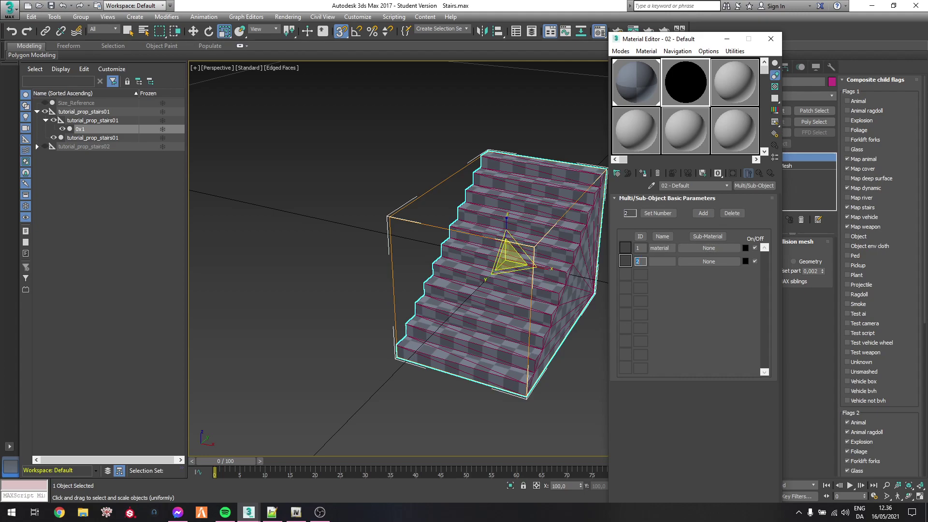
type("stairs")
Step: Assign a GIMS V material to sub-material 1 with collision group HARD_TERRAIN and material CONCRETE
left_click(708, 248)
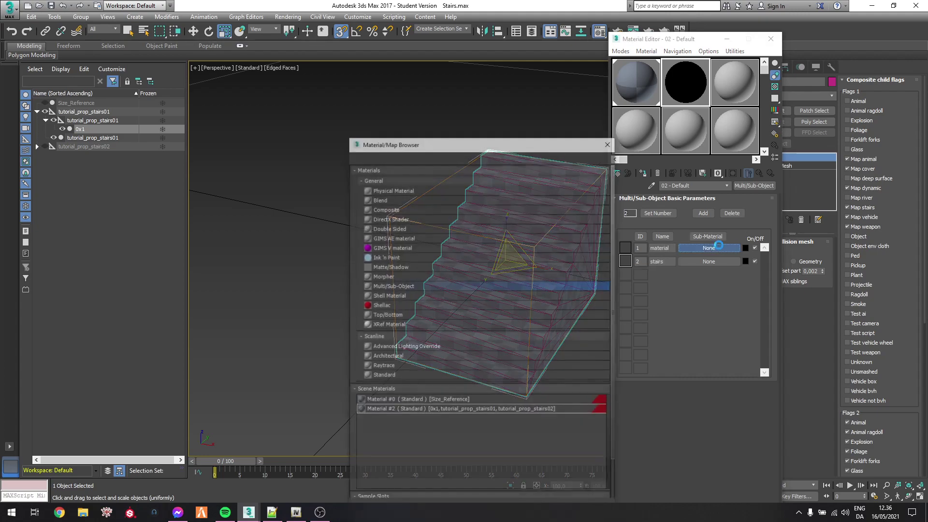
double_click(393, 247)
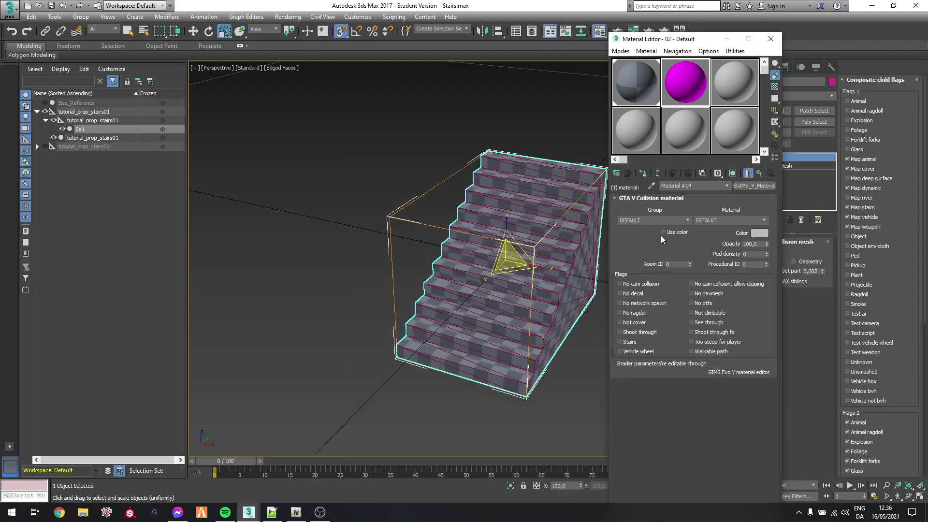
left_click(648, 221)
left_click(639, 236)
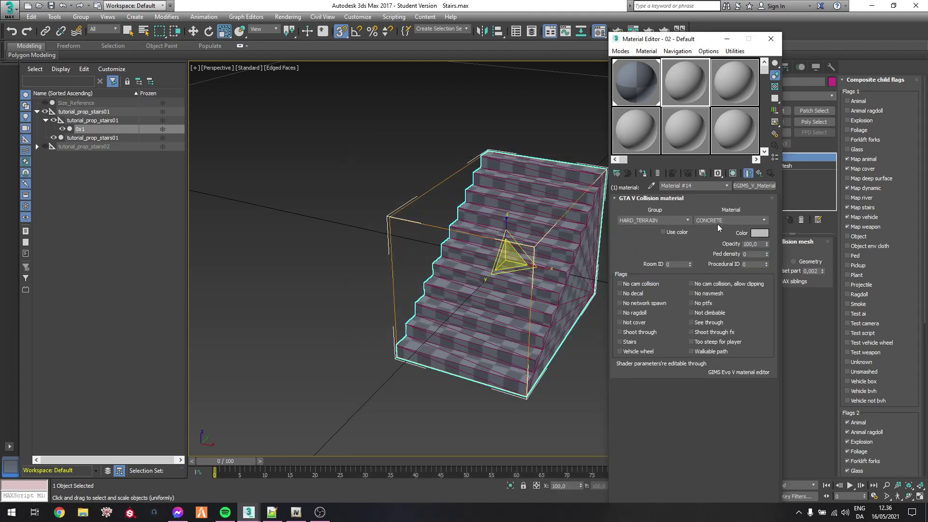
left_click(760, 173)
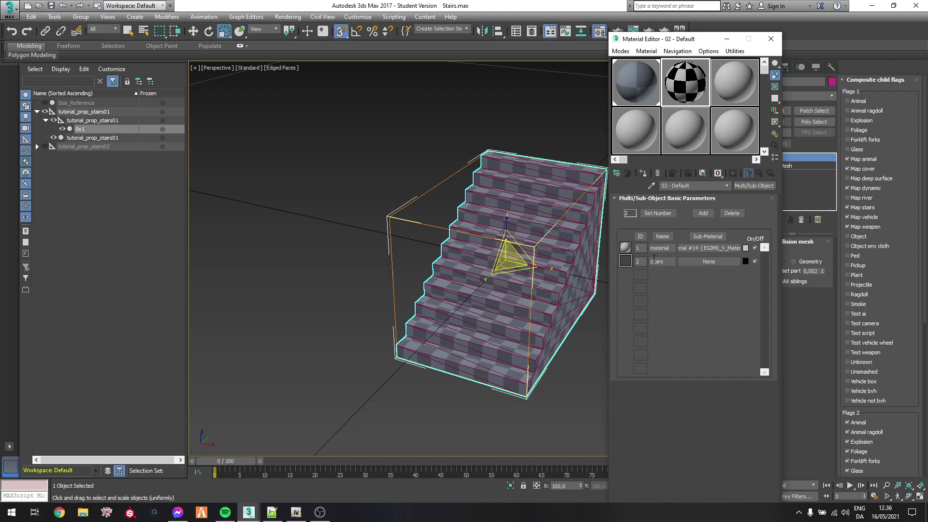
Step: Assign a GIMS V material to the stairs sub-material and enable its Stairs flag
left_click(694, 261)
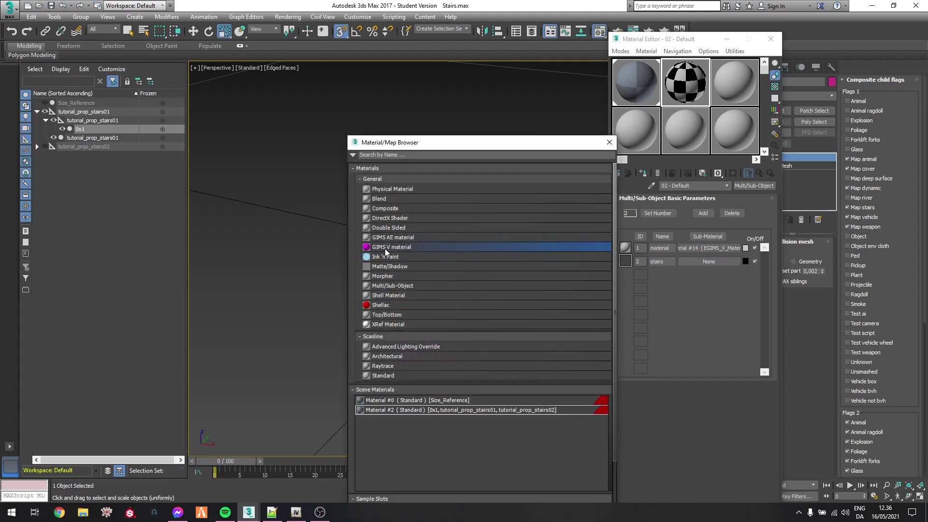
double_click(386, 247)
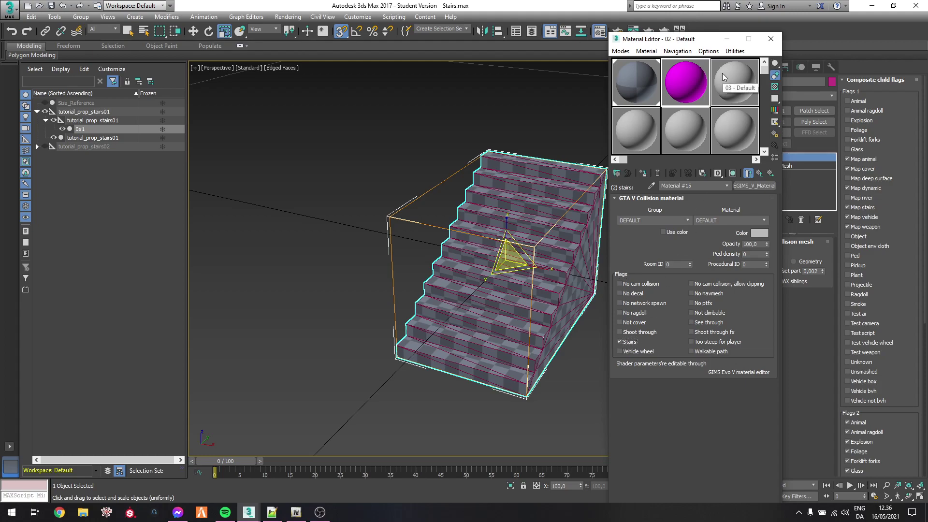
left_click(760, 172)
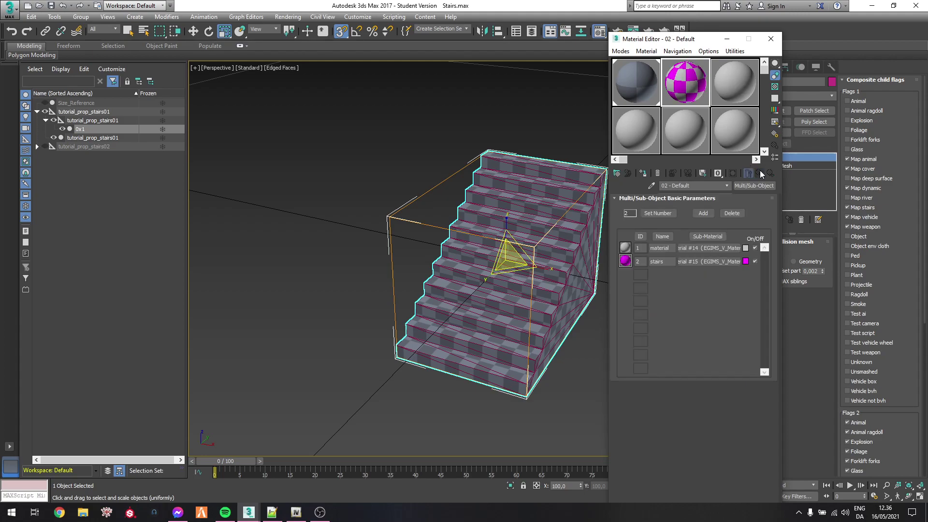
Step: Assign the Multi/Sub-Object material to 0x1 and select all its mesh faces to give them material ID 1
left_click(644, 174)
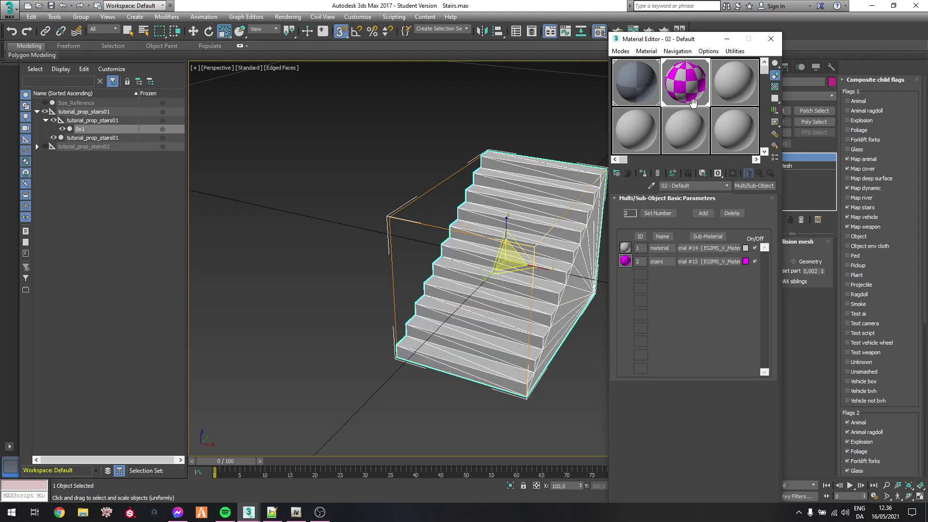
left_click(727, 40)
left_click(785, 167)
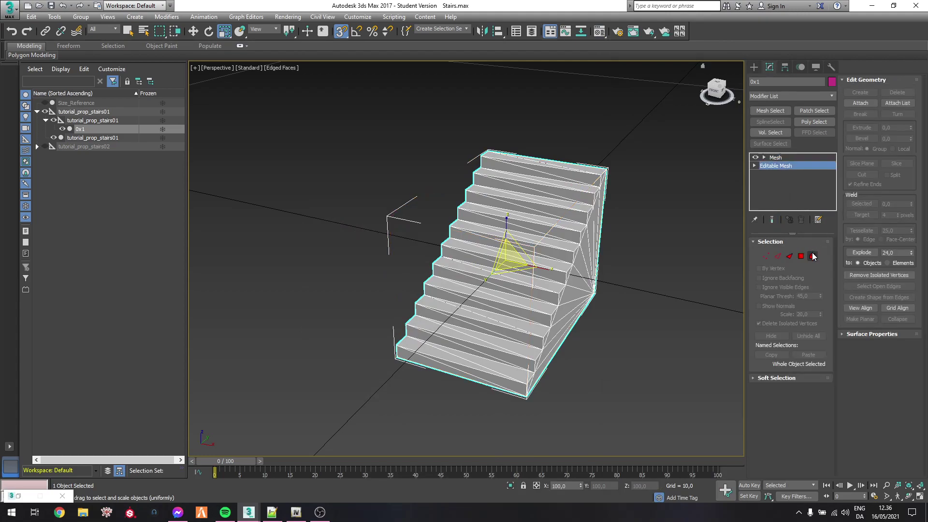
left_click(814, 256)
key("ctrl+a")
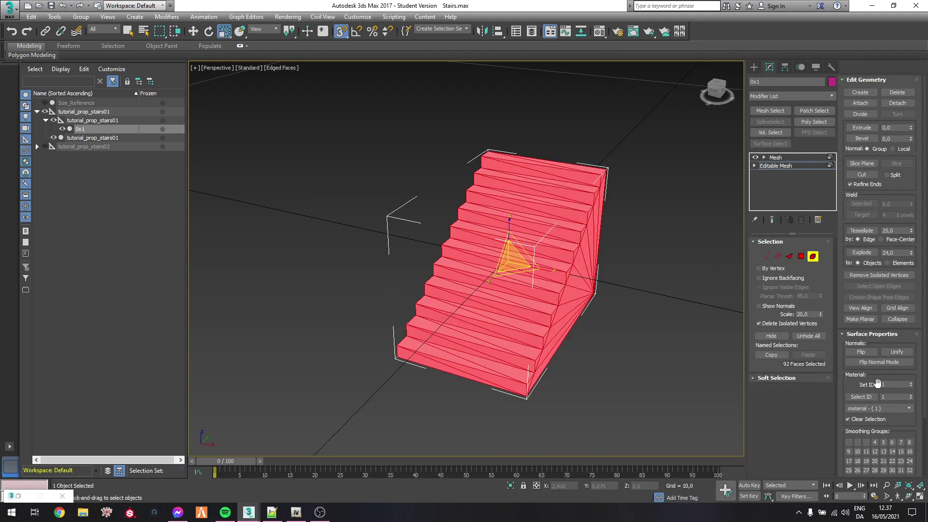
left_click(894, 384)
Step: Clone the two faces of one middle stair tread upwards as a separate element above the staircase
middle_click_drag(686, 318, 565, 264, "alt")
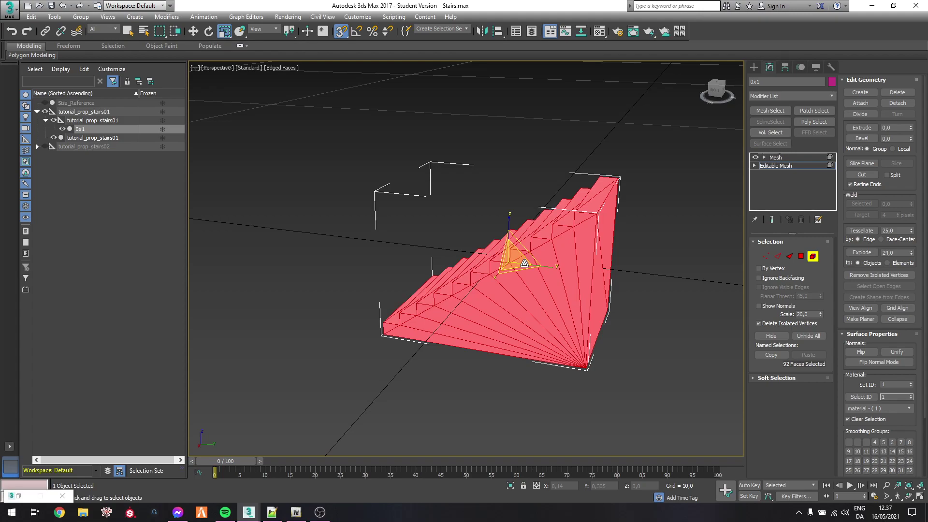
left_click(802, 256)
middle_click_drag(561, 208, 582, 248, "alt")
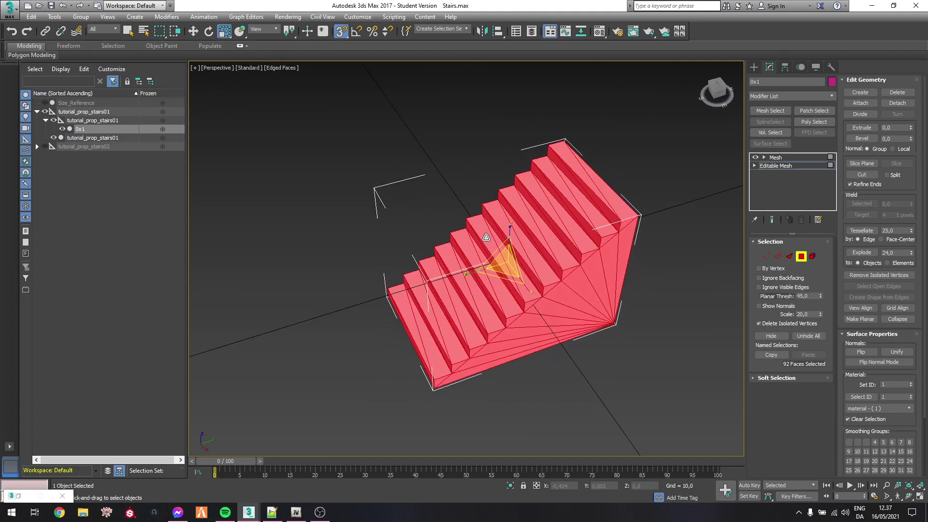
left_click(486, 237)
left_click(526, 277, "ctrl")
key("w")
middle_click_drag(518, 275, 505, 231, "alt")
left_click_drag(504, 219, 506, 206, "shift")
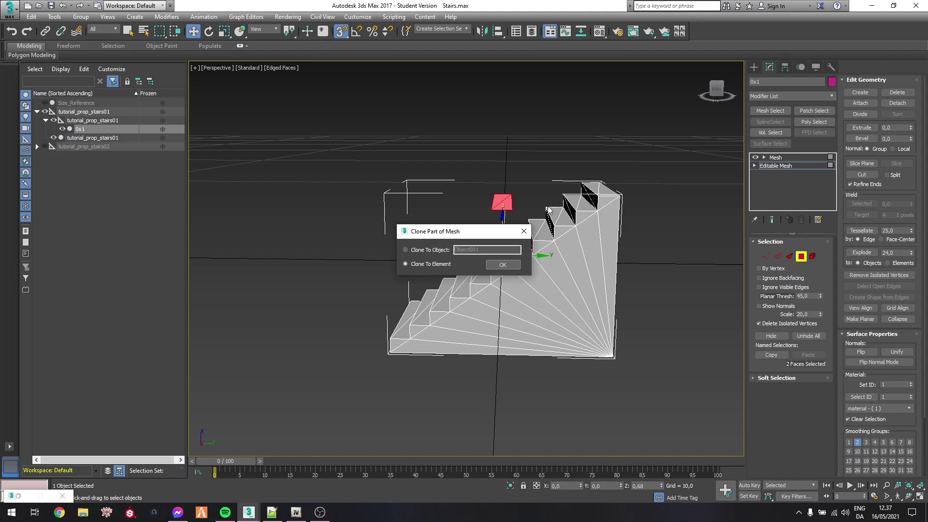
left_click(517, 265)
Step: In the left view, snap the cloned tread's rear vertex pair to the outer edge of the top step
scroll(500, 195, "up", 3)
scroll(500, 196, "up", 4)
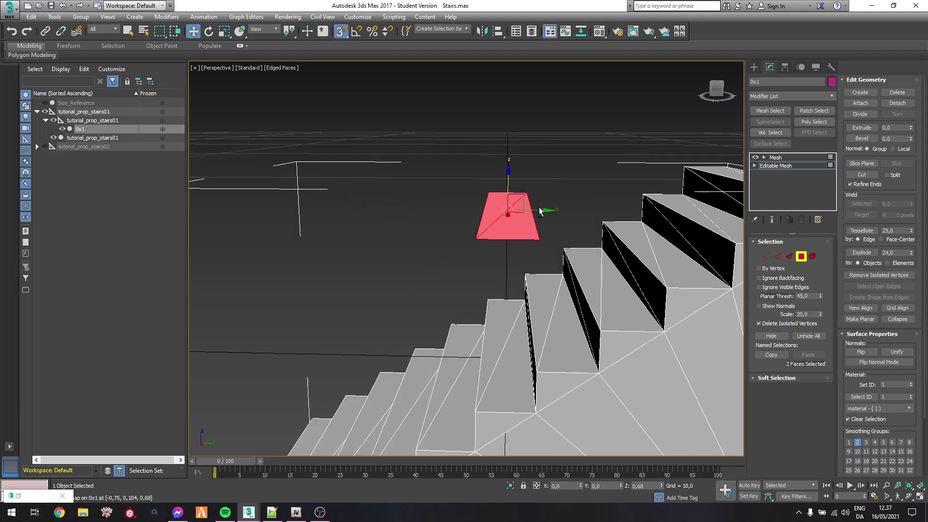
left_click(767, 256)
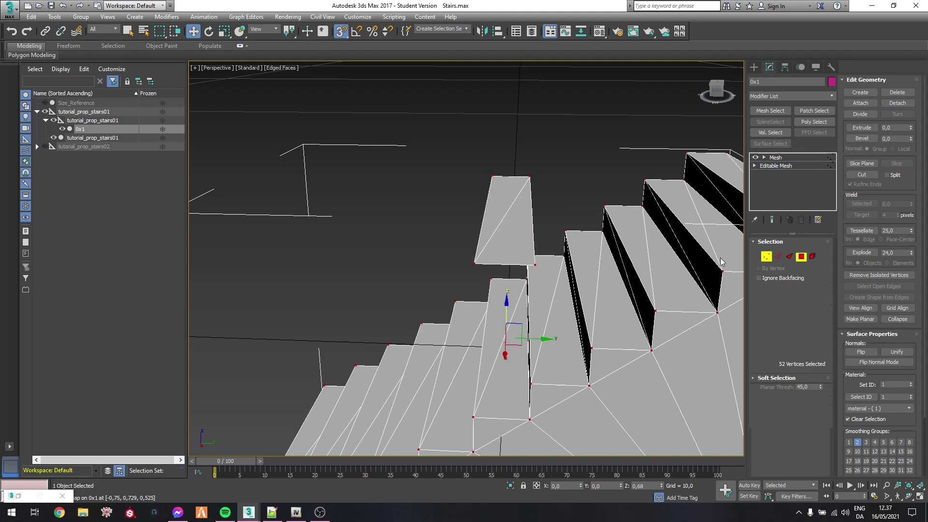
key("l")
left_click_drag(497, 188, 512, 208)
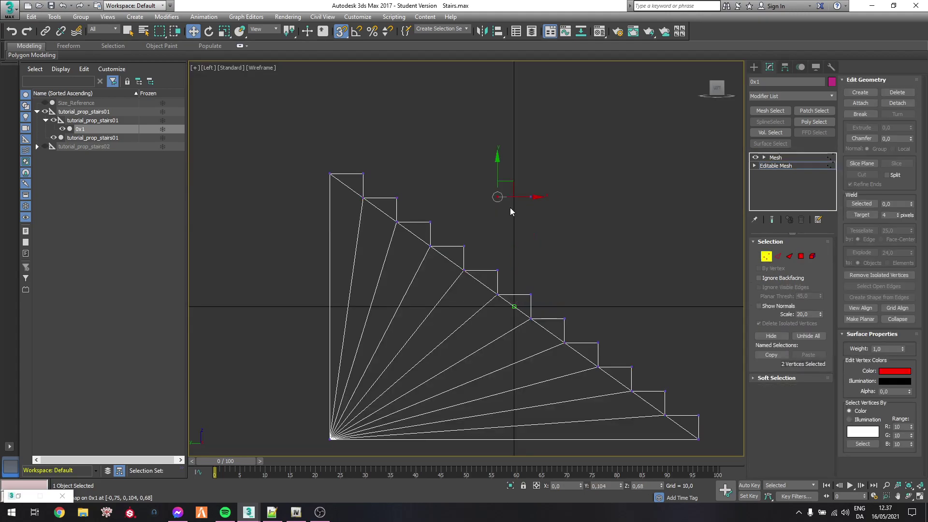
right_click(341, 31)
left_click(424, 203)
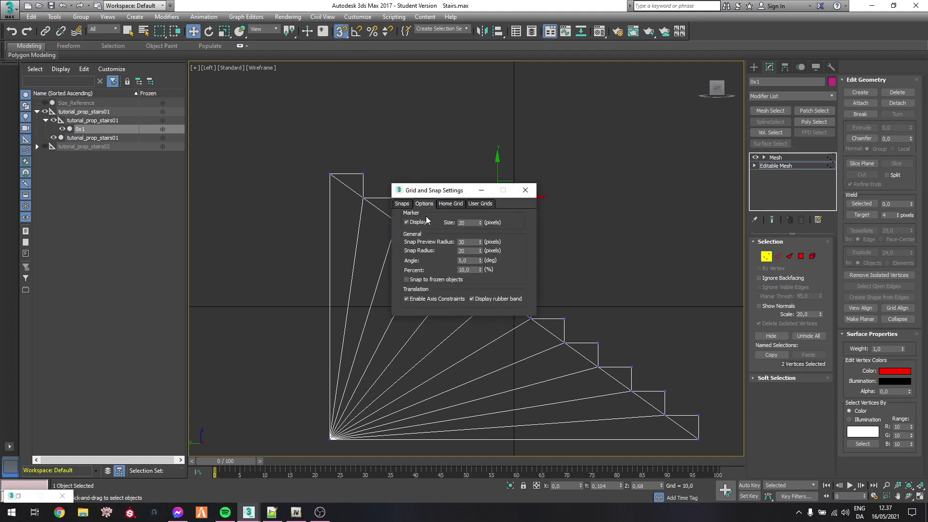
left_click(528, 191)
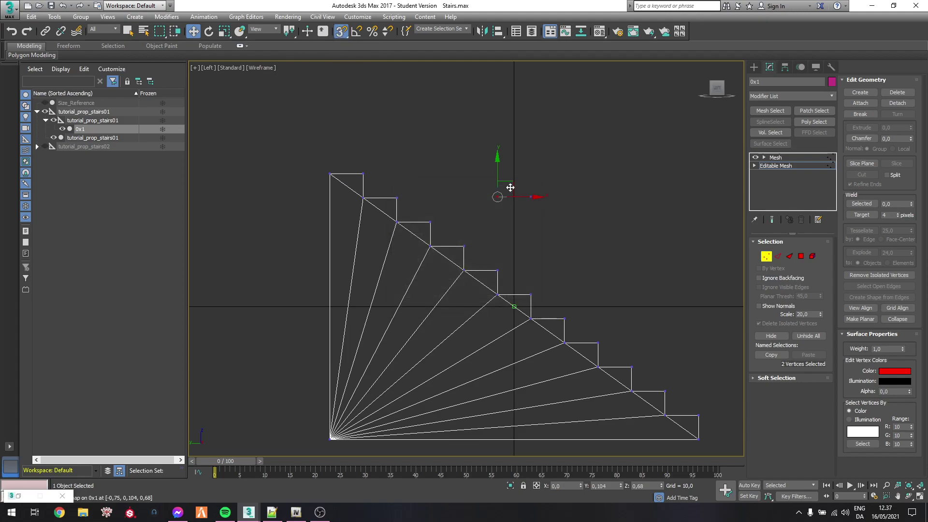
left_click_drag(504, 189, 366, 174)
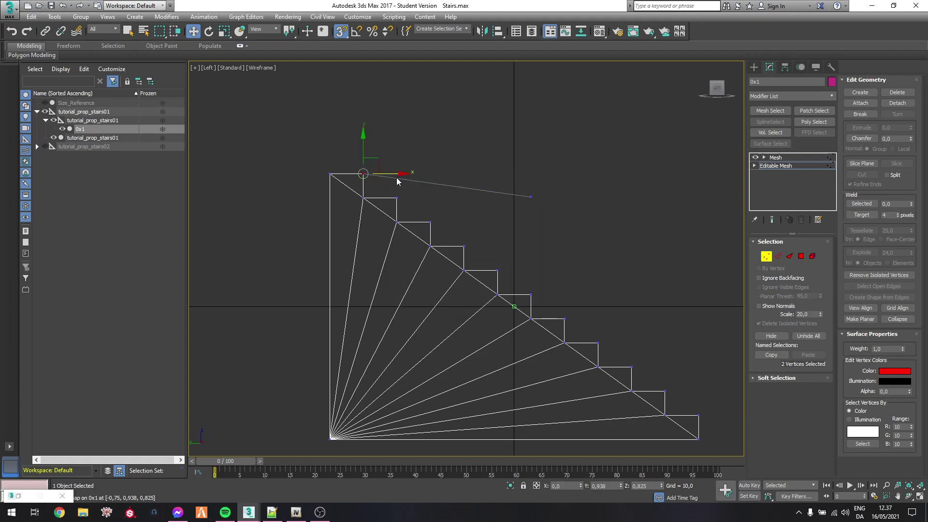
Step: Snap the cloned tread's other vertex pair to the outer edge of the bottom step to form a ramp
middle_click_drag(547, 180, 444, 161)
left_click_drag(445, 160, 596, 395)
key("p")
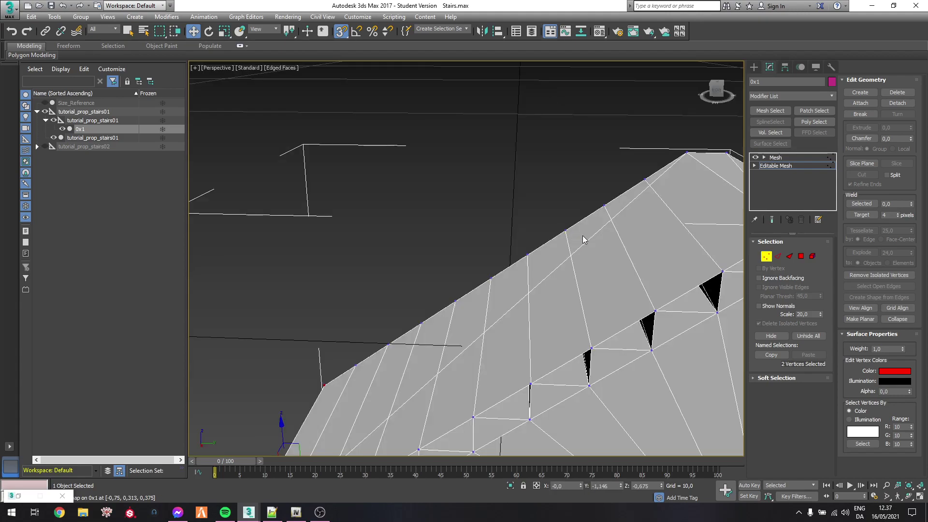
Step: Set the ramp element over the steps to material ID 2, stairs, and finish sub-object editing
middle_click_drag(582, 238, 537, 219)
middle_click_drag(477, 214, 511, 214, "alt")
left_click(813, 255)
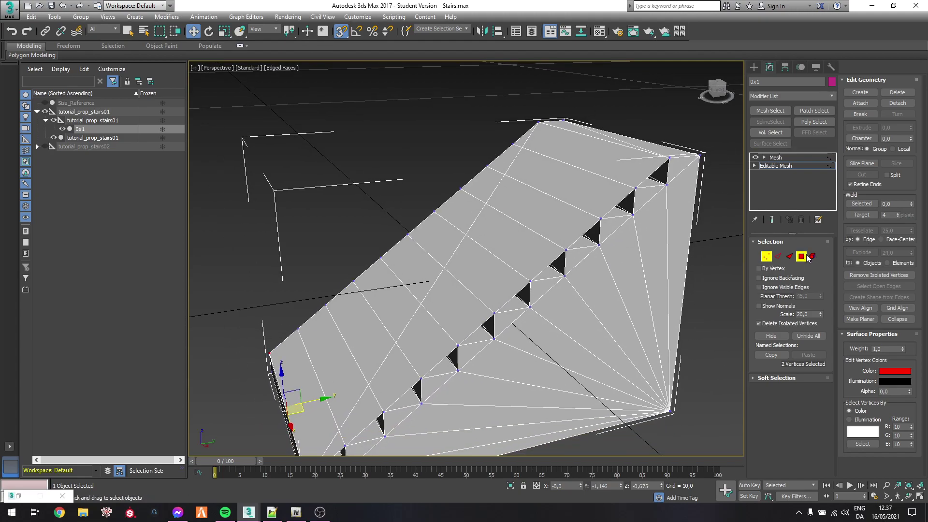
left_click(505, 211)
left_click(505, 211)
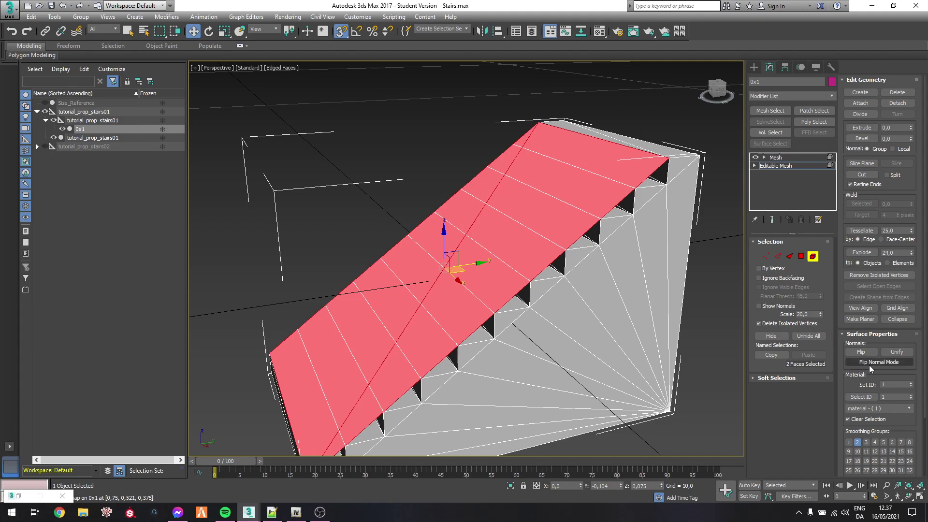
left_click(912, 383)
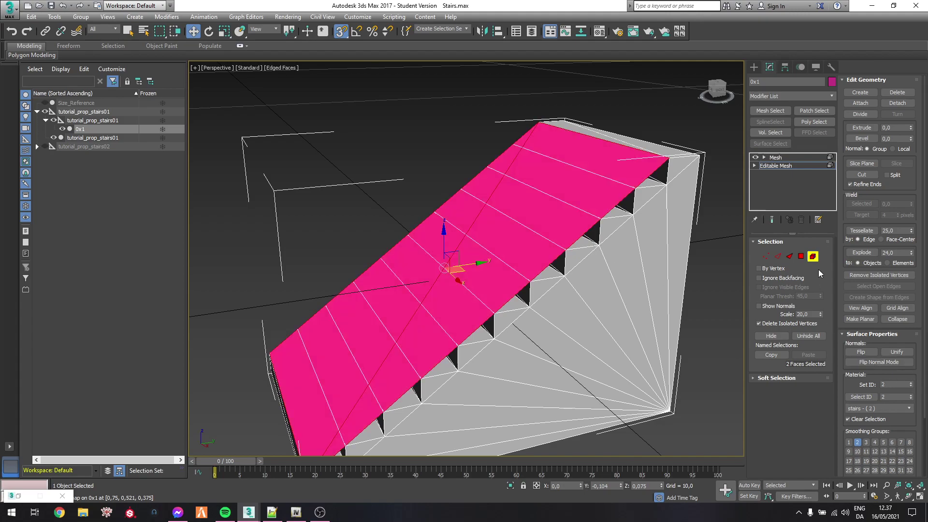
left_click(812, 257)
scroll(552, 260, "down", 5)
middle_click_drag(553, 260, 551, 255, "alt")
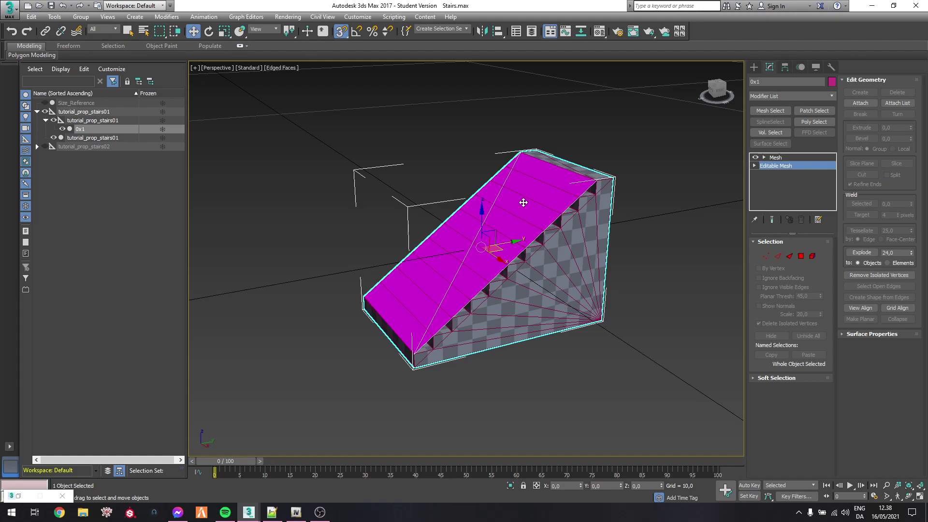
middle_click_drag(504, 107, 497, 247, "alt")
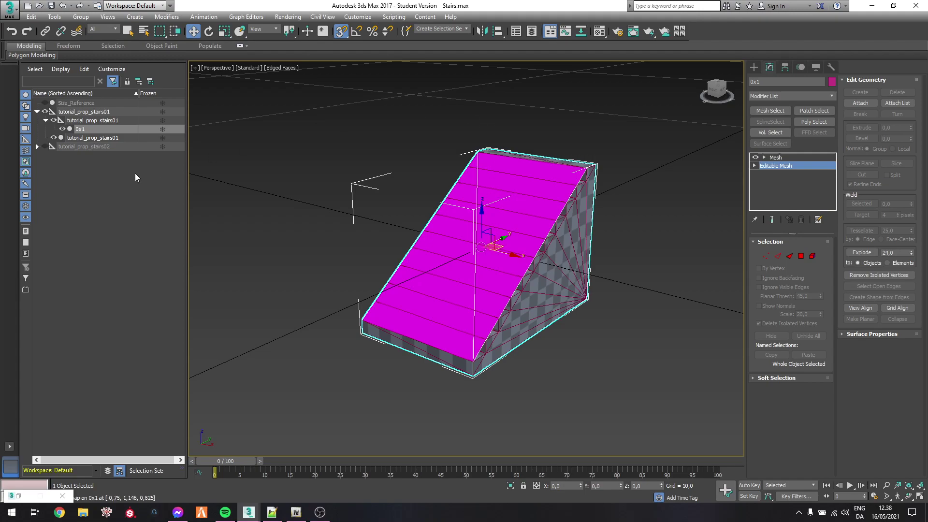
Step: Hide the tutorial_prop_stairs01 dummy together with its mesh, composite helper and 0x1 collision mesh
left_click(62, 129)
left_click(54, 138)
left_click(53, 121)
left_click(45, 112)
left_click(93, 111)
Step: Expand the tutorial_prop_stairs02 dummy, then unhide and select its spiral staircase mesh
left_click(77, 146)
left_click(37, 146)
left_click(54, 155)
left_click(137, 156)
middle_click_drag(549, 223, 483, 243, "alt")
scroll(483, 243, "down", 4)
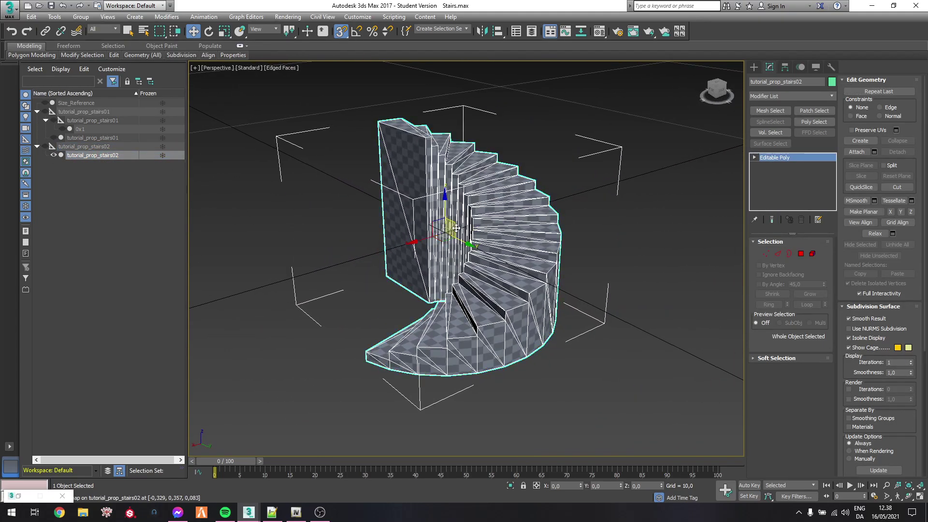
Step: Clone the tutorial_prop_stairs02 mesh and name the clone 0x1
right_click(106, 153)
left_click(125, 183)
left_click_drag(432, 268, 344, 260)
type("0x1")
key("Return")
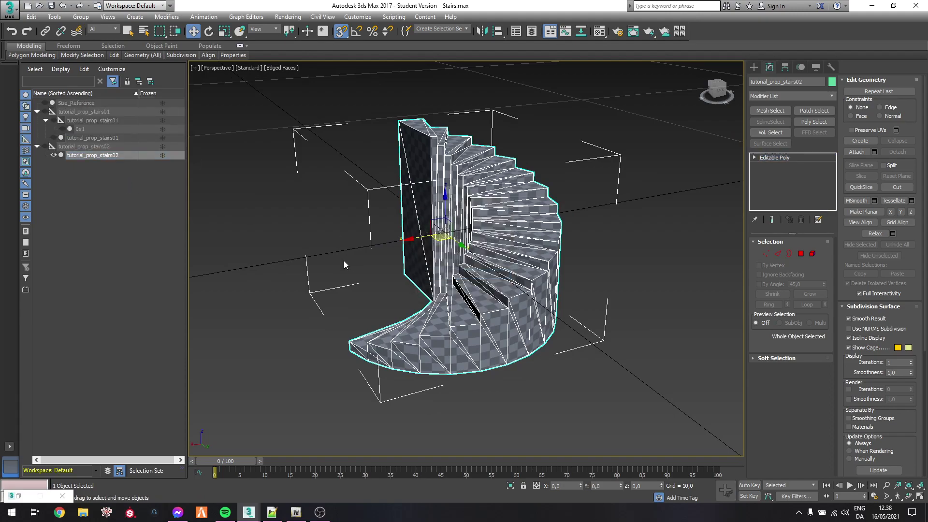
Step: Apply the GIMS Evo collision Mesh modifier to the spiral staircase's 0x1 clone
mouse_move(251, 511)
left_click(297, 485)
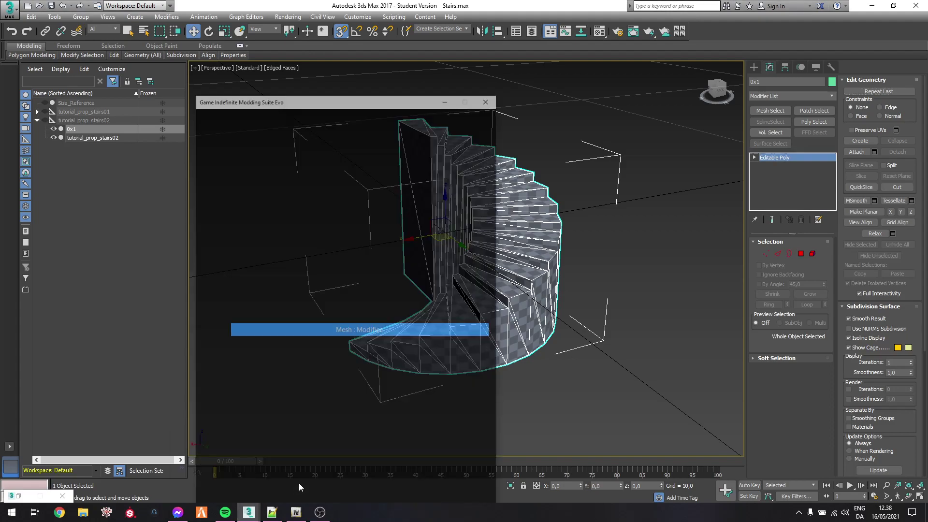
left_click(375, 312)
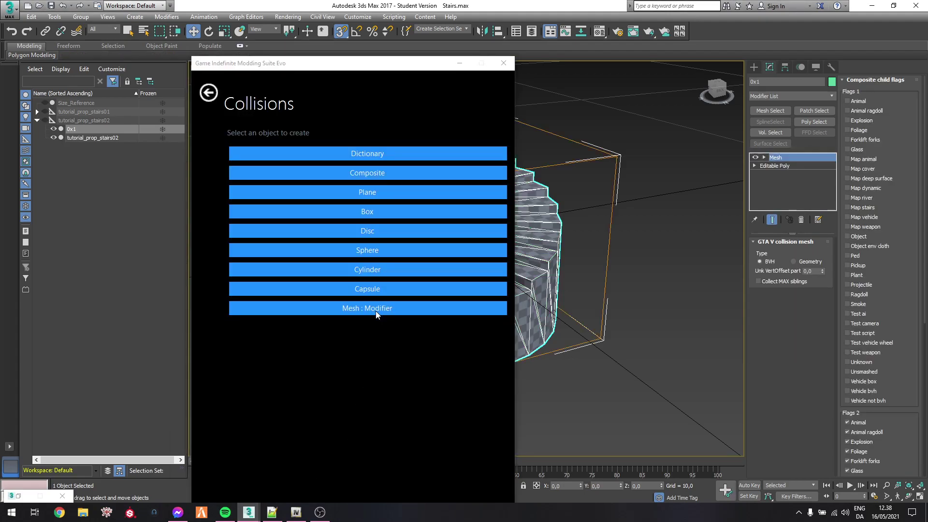
Step: Create a GIMS Evo collision Composite helper and parent it to the tutorial_prop_stairs02 dummy
left_click(381, 173)
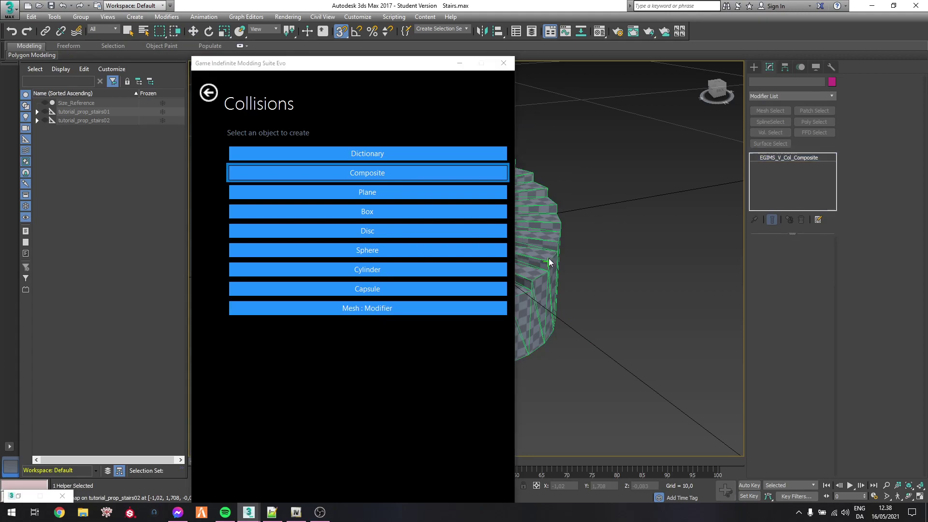
left_click(459, 63)
left_click_drag(116, 103, 109, 129)
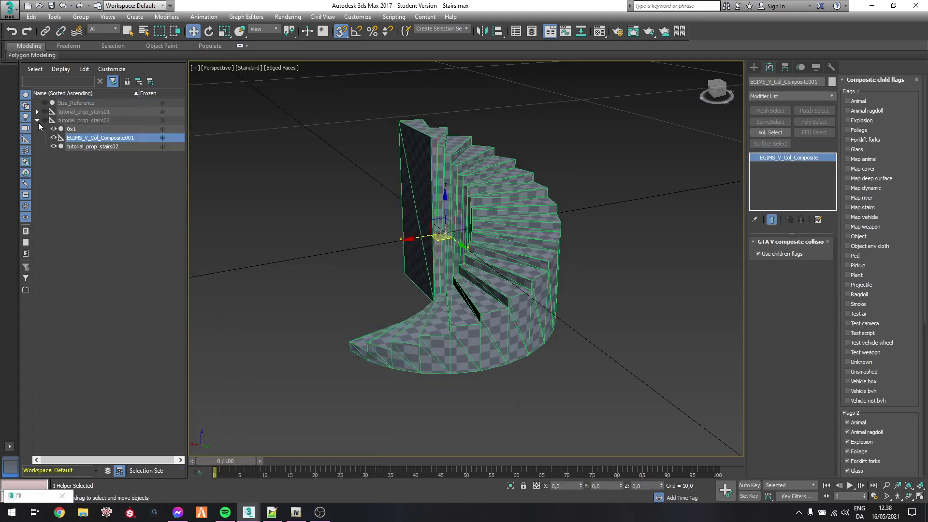
Step: Rename the new composite helper as tutorial_prop_stairs02 and parent the 0x1 collision mesh to it
left_click(77, 121)
left_click(104, 120)
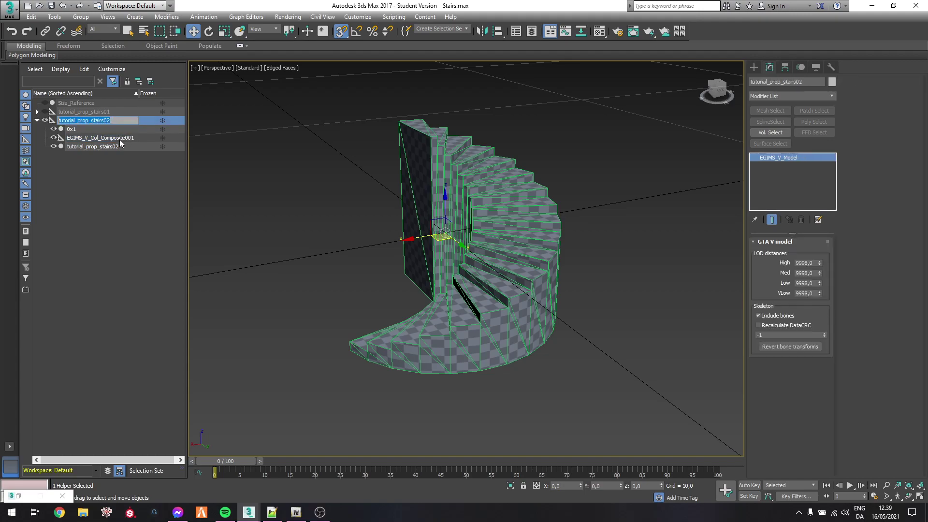
left_click(120, 138)
left_click(79, 129)
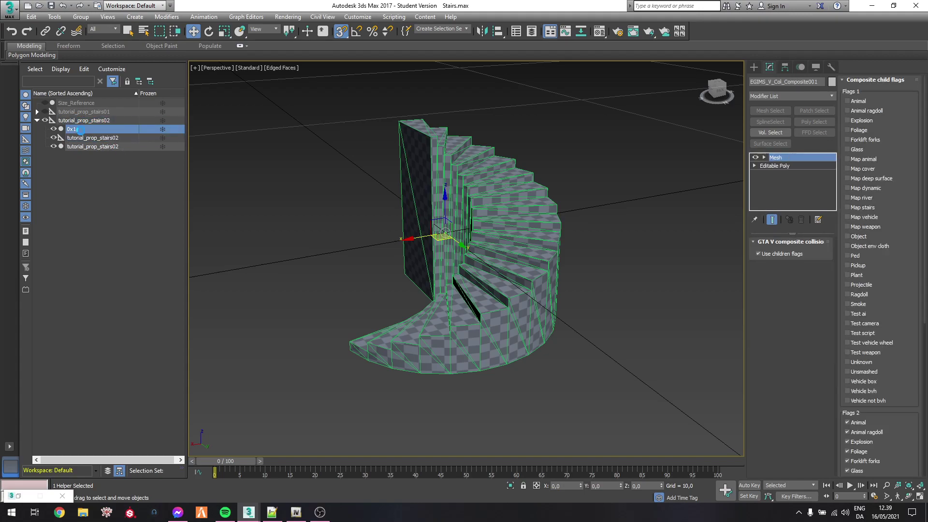
left_click_drag(79, 129, 103, 138)
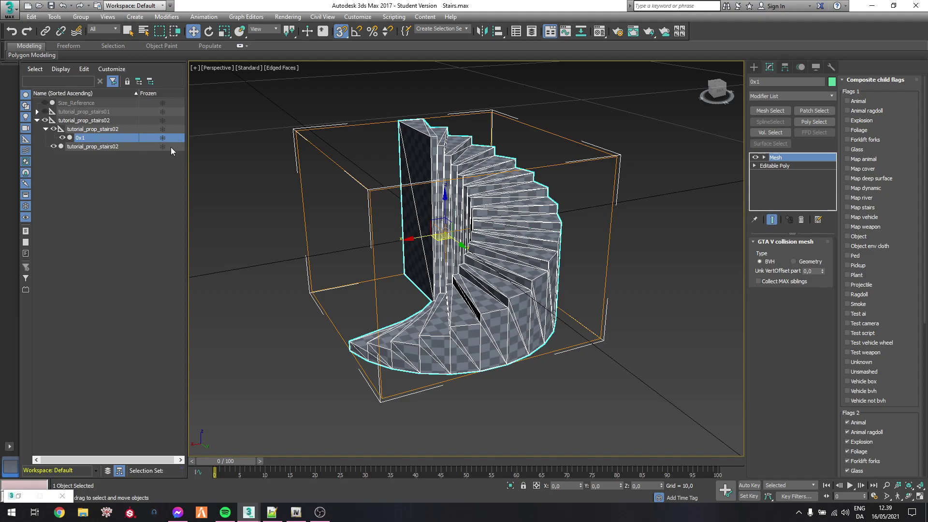
Step: Set 0x1's Unk VertOffset part to 0,002 and enable the Map animal, cover, dynamic, stairs, vehicle and weapon flags under Flags 1
left_click(813, 271)
type("02")
left_click(862, 159)
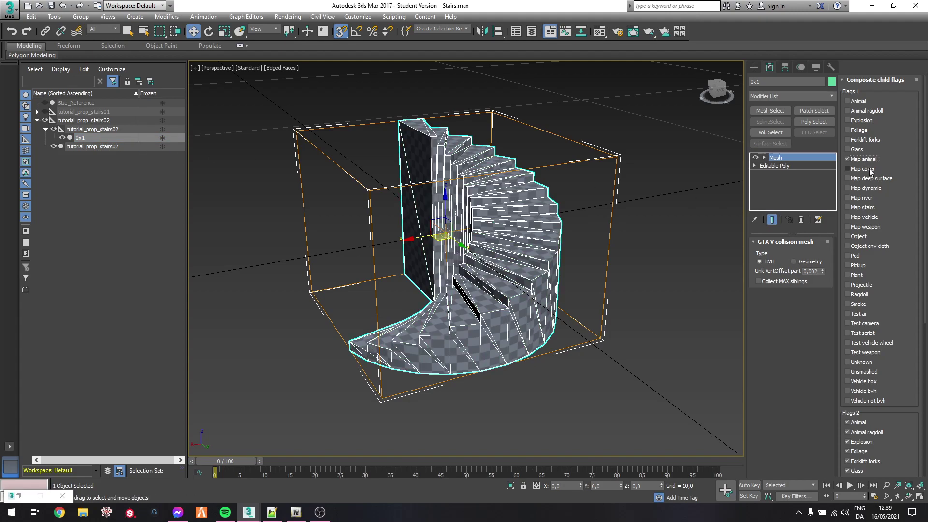
left_click(876, 207)
left_click(875, 217)
Step: Hide the original spiral staircase mesh and collapse an Edit Mesh modifier into 0x1's base, beneath its collision Mesh modifier
middle_click_drag(604, 287, 587, 276, "alt")
left_click(53, 146)
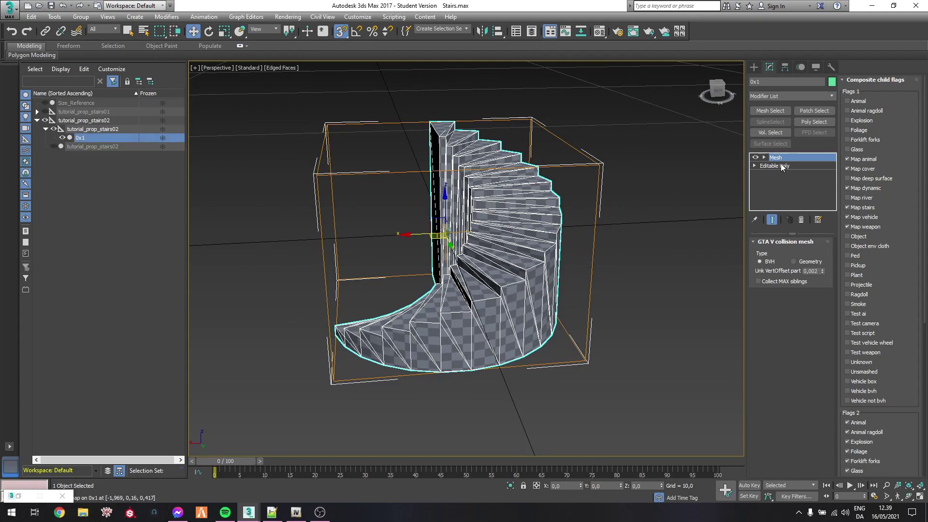
left_click(778, 166)
right_click(511, 216)
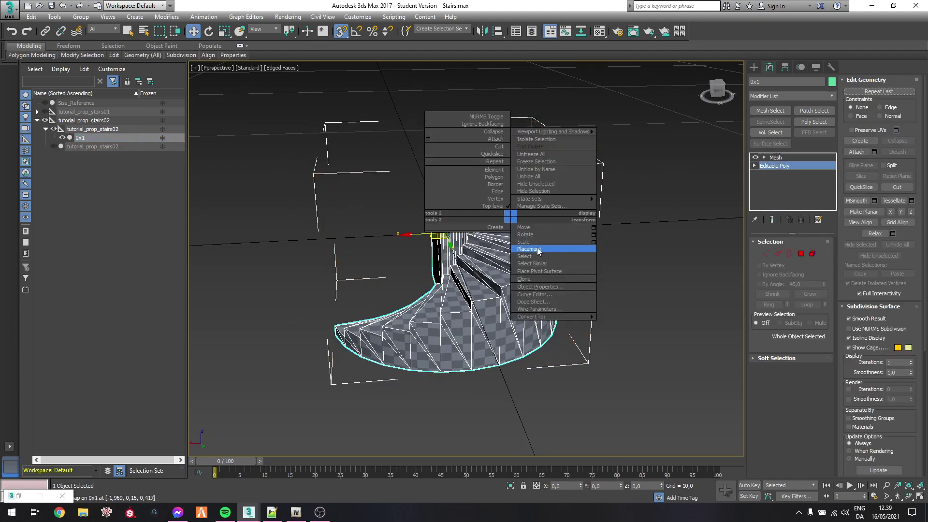
left_click(783, 96)
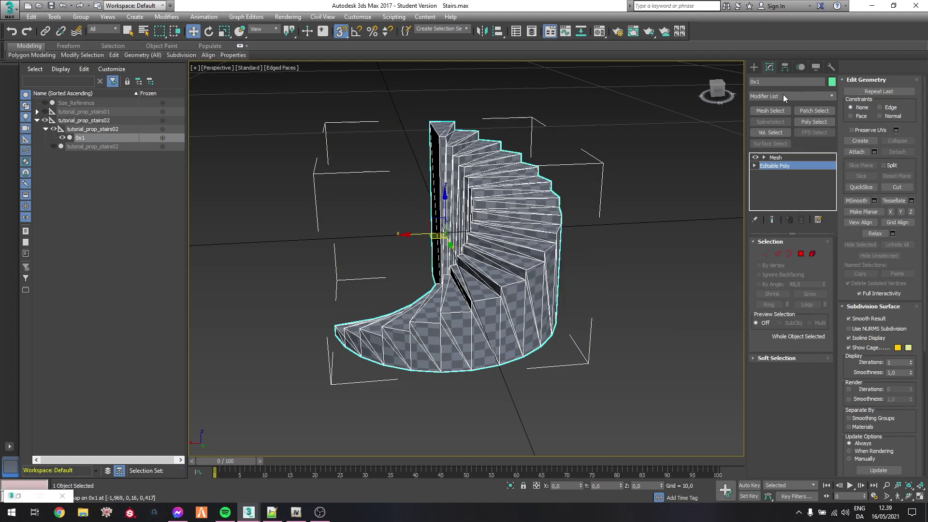
left_click(783, 96)
left_click(783, 96)
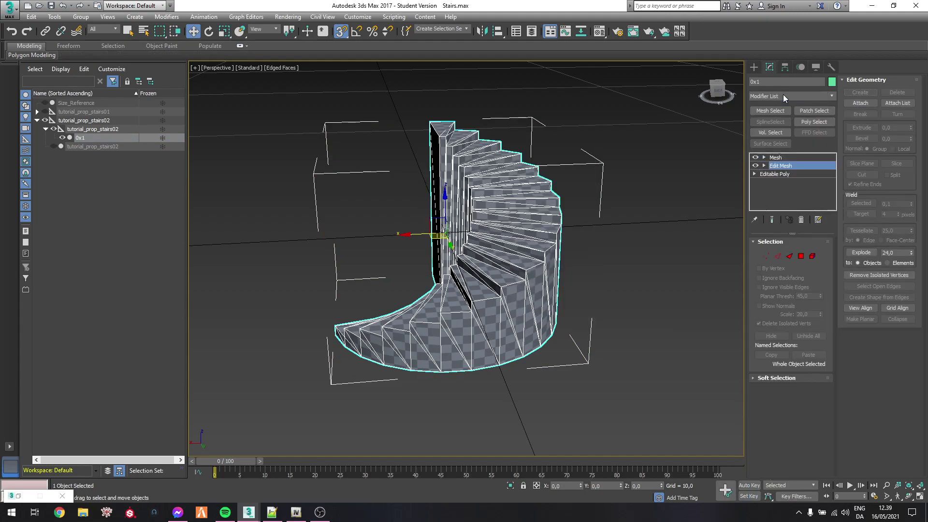
right_click(778, 166)
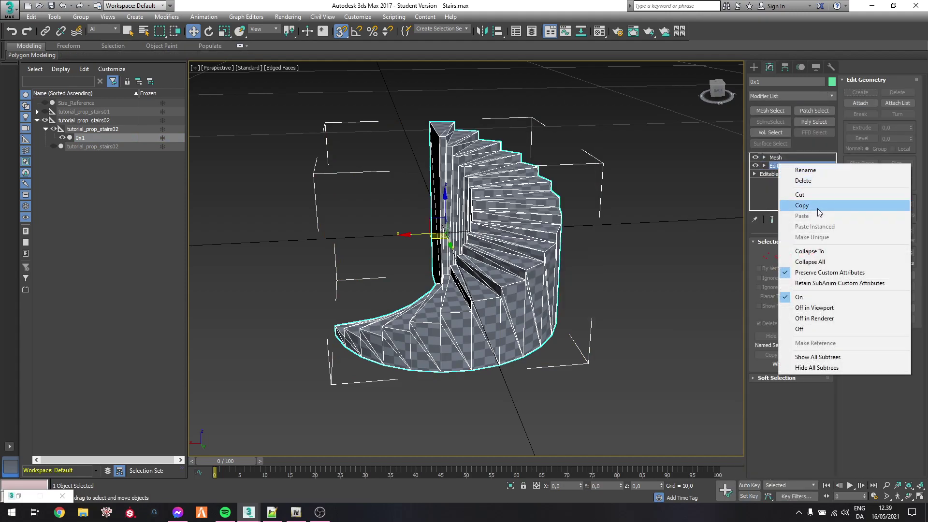
left_click(827, 251)
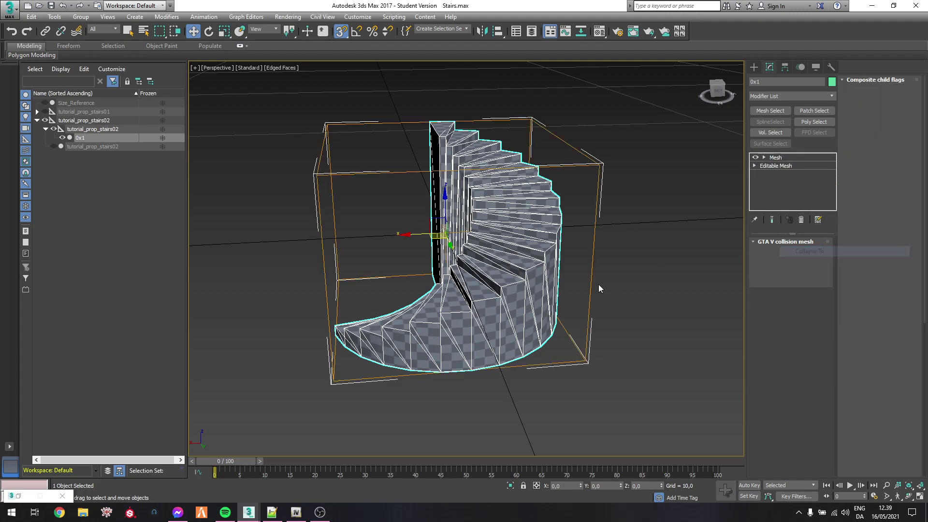
Step: Assign the 02 - Default Multi/Sub-Object collision material to the 0x1 mesh from its Editable Mesh face level
left_click(791, 167)
left_click(805, 259)
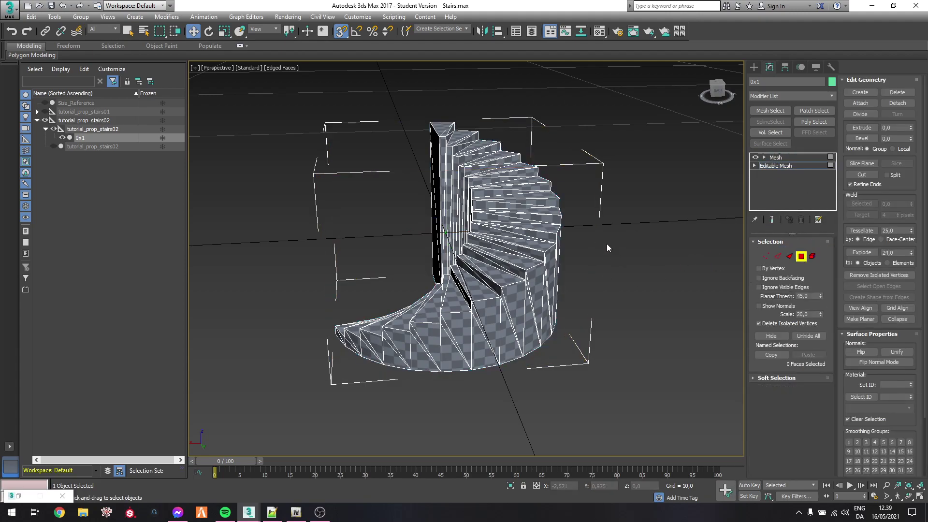
key("m")
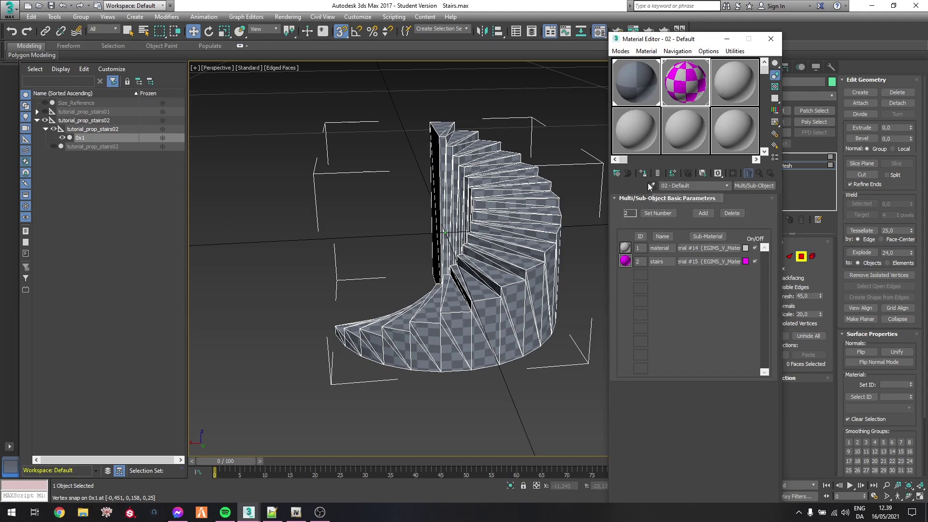
left_click(644, 174)
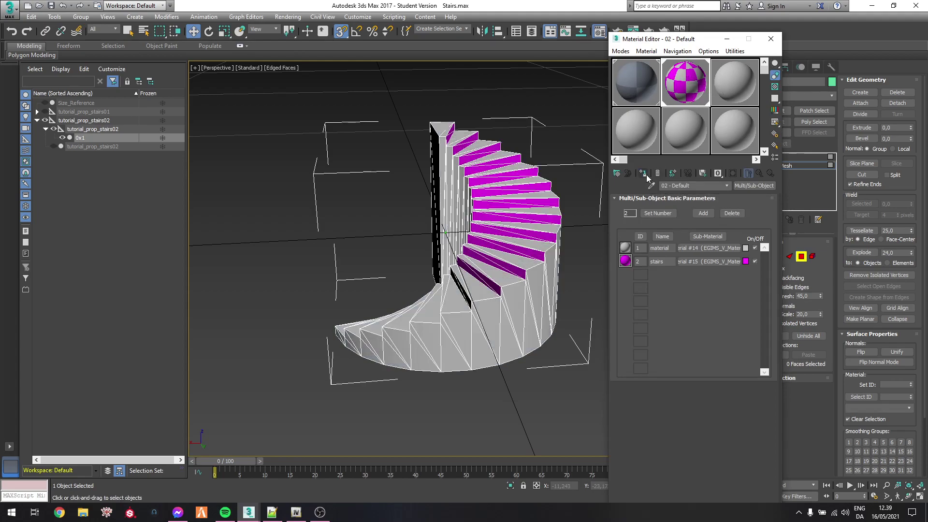
left_click(771, 39)
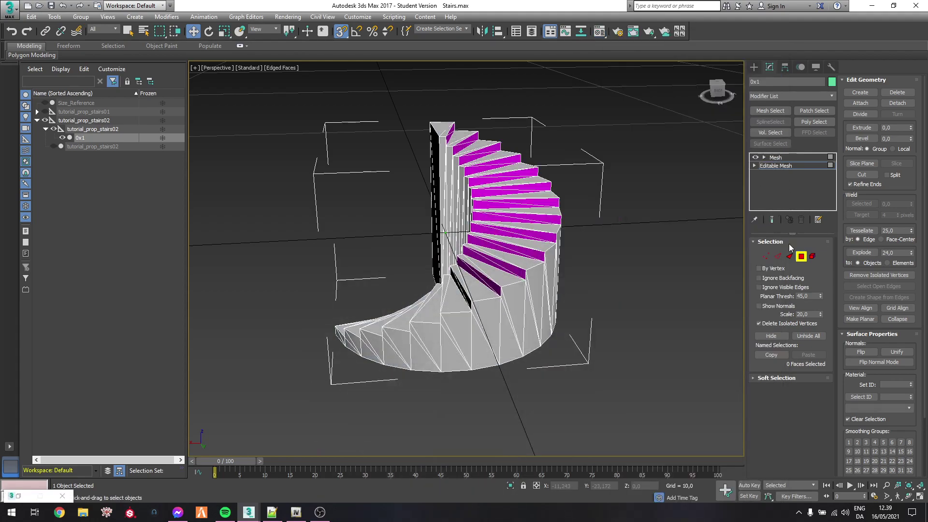
Step: Set the material ID of all faces of the 0x1 mesh to 1
key("ctrl+a")
left_click(891, 384)
type("1")
key("Return")
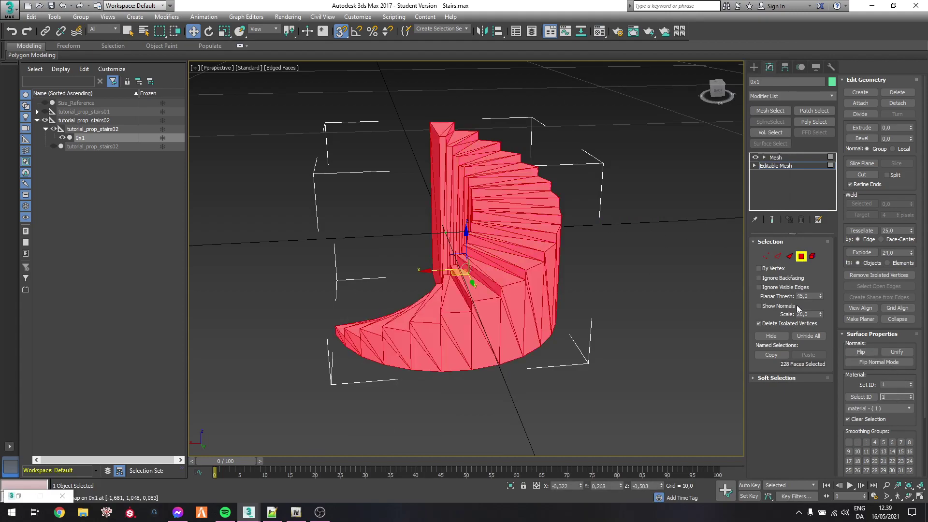
left_click(640, 281)
middle_click_drag(641, 275, 588, 237, "alt")
left_click(801, 257)
Step: Add an Edit Poly modifier to 0x1 between its Editable Mesh base and the collision Mesh modifier
left_click(771, 96)
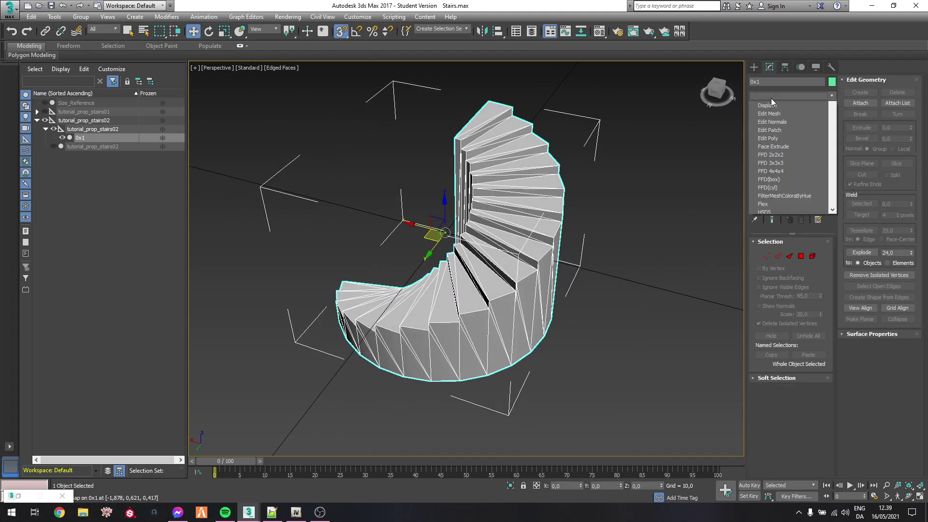
key("e")
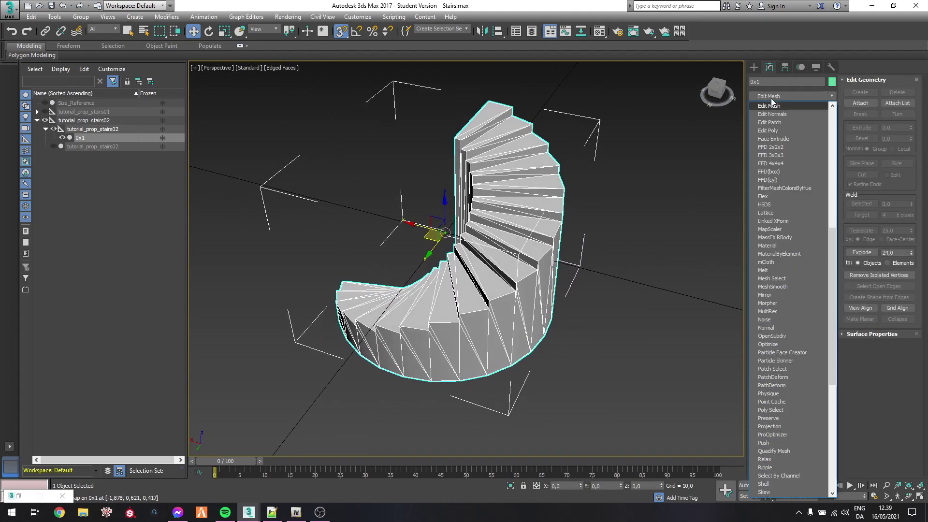
left_click(780, 130)
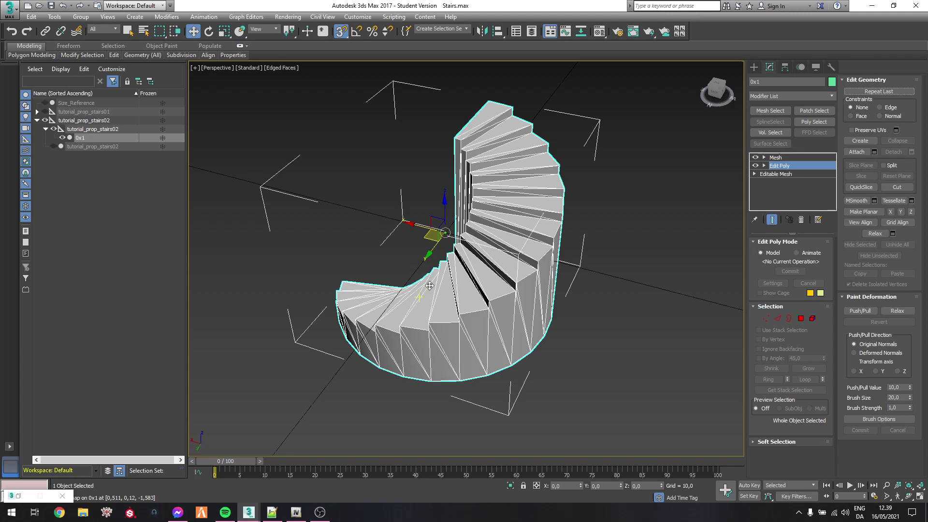
Step: Select the upward-facing polygons of every tread on the spiral staircase, from the highest step down to the lowest
left_click(800, 319)
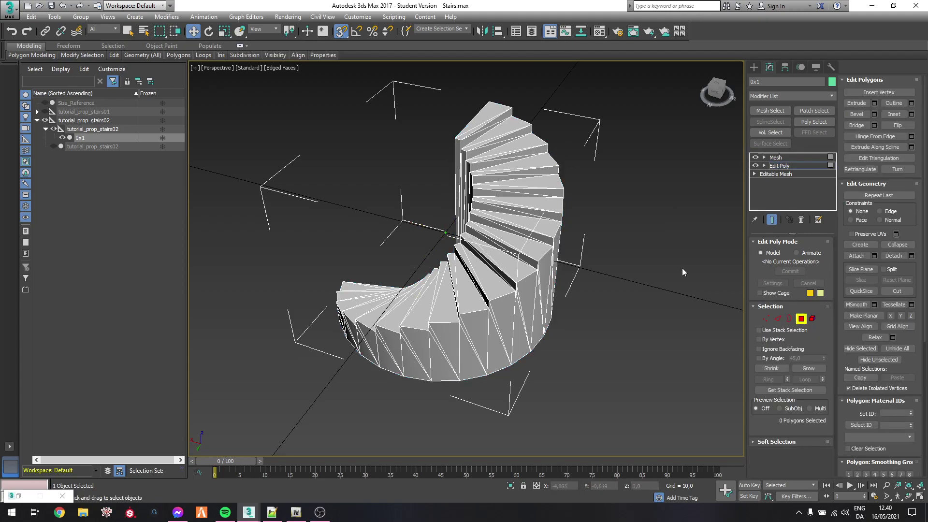
scroll(498, 147, "up", 3)
scroll(505, 129, "up", 3)
left_click(500, 128)
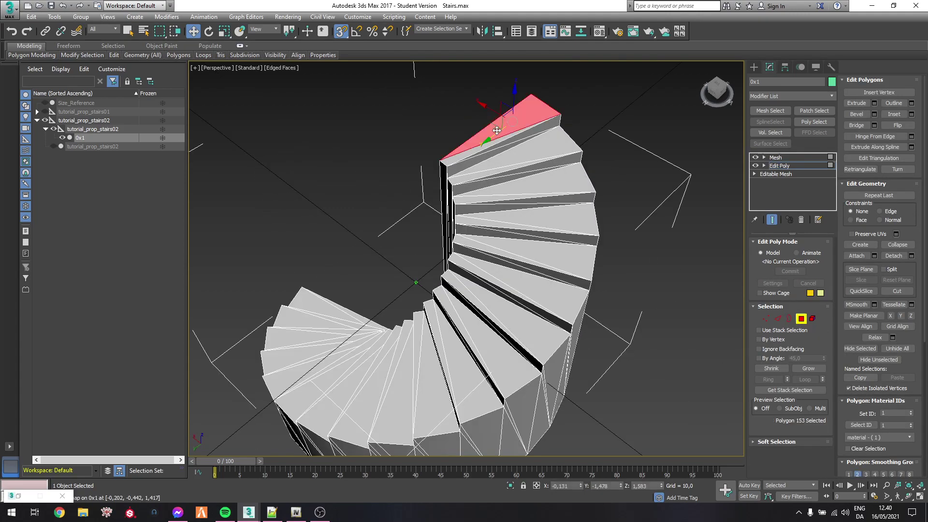
left_click(486, 159, "ctrl")
left_click(474, 199, "ctrl")
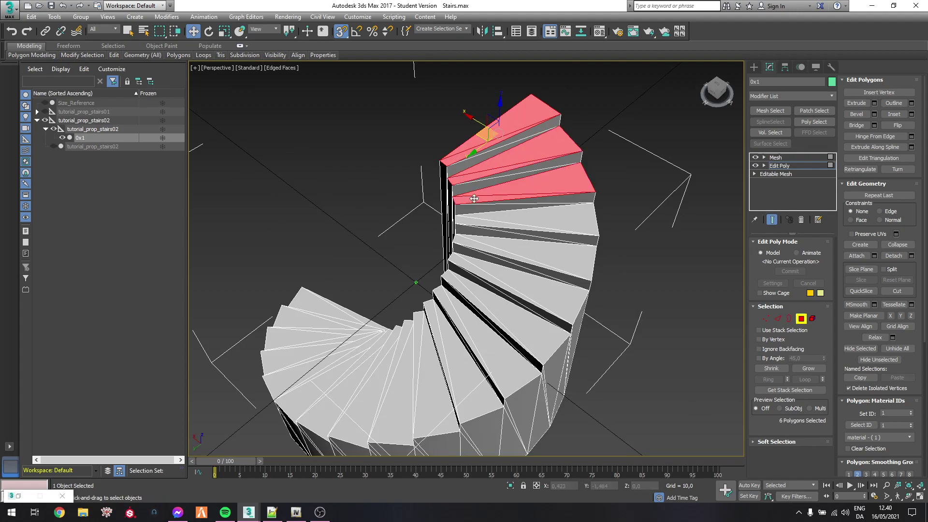
left_click(546, 216, "ctrl")
left_click(542, 250, "ctrl")
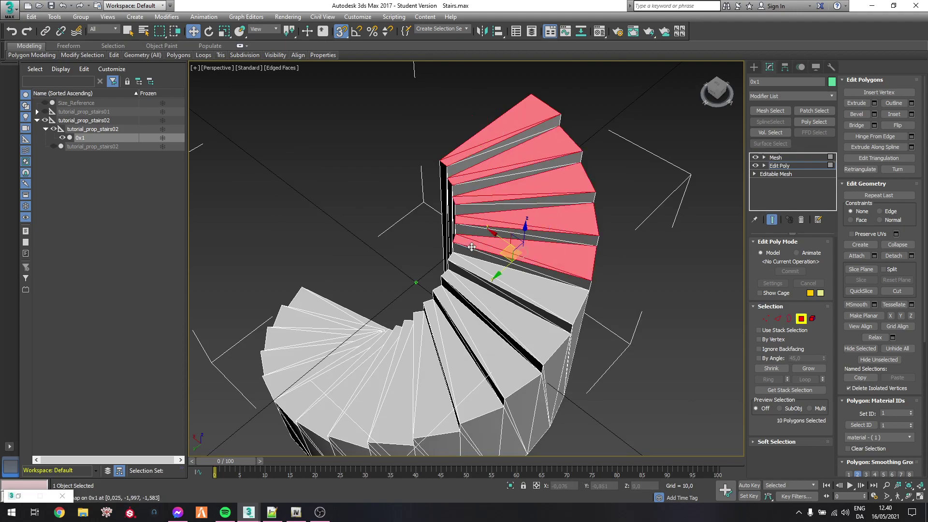
left_click(456, 262, "ctrl")
left_click(461, 290, "ctrl")
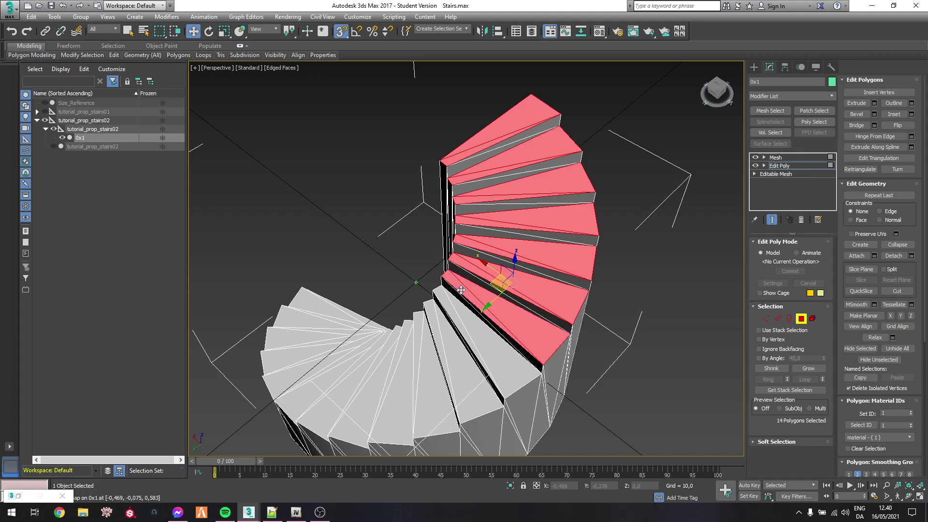
left_click(447, 308, "ctrl")
left_click(427, 337, "ctrl")
left_click(422, 335, "ctrl")
left_click(417, 332, "ctrl")
middle_click_drag(417, 332, 526, 289)
left_click(532, 319, "ctrl")
left_click(539, 321, "ctrl")
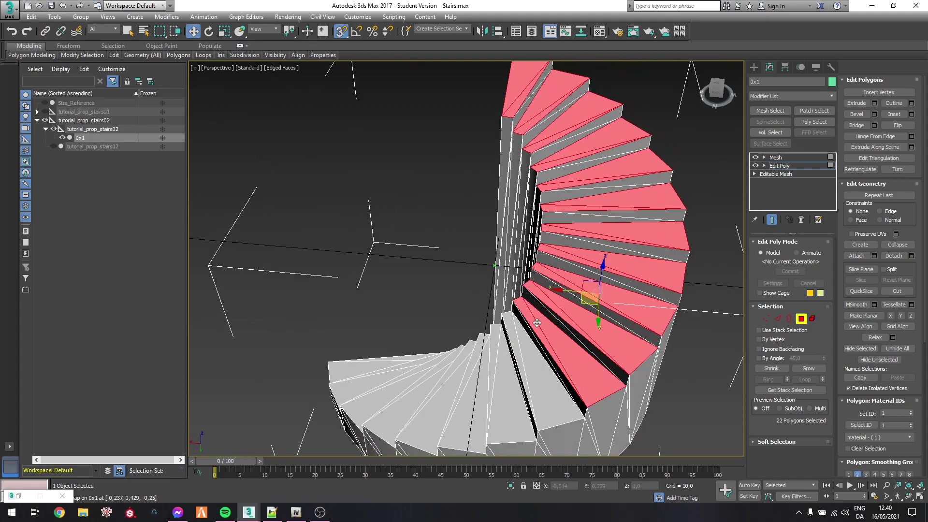
left_click(526, 337, "ctrl")
left_click(511, 336, "ctrl")
left_click(507, 369, "ctrl")
left_click(494, 354, "ctrl")
left_click(484, 370, "ctrl")
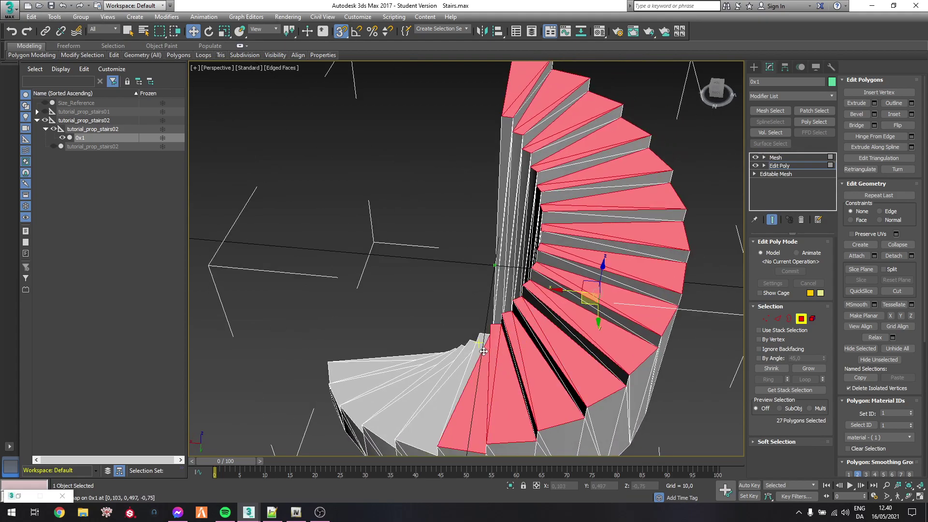
left_click(475, 360, "ctrl")
left_click(462, 362, "ctrl")
middle_click_drag(461, 361, 527, 334, "alt")
left_click(528, 331, "ctrl")
left_click(532, 351, "ctrl")
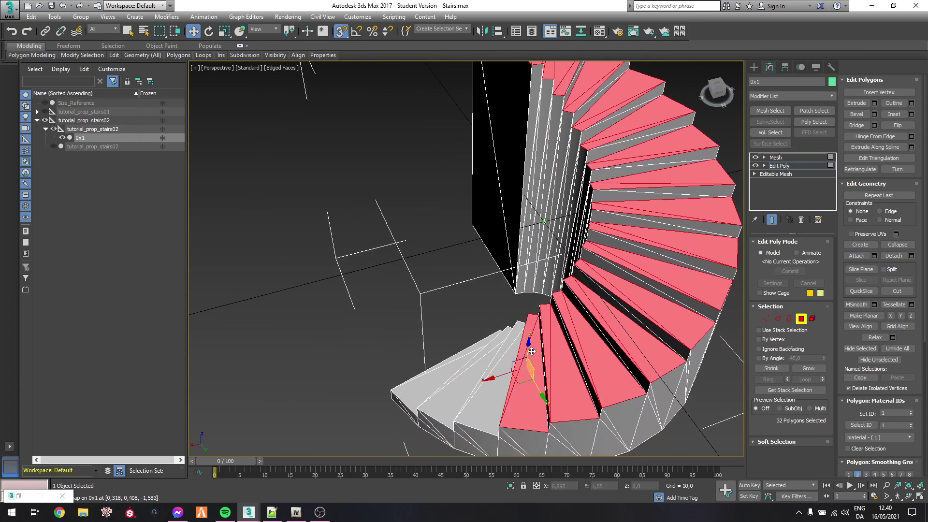
left_click(508, 356, "ctrl")
left_click(506, 346, "ctrl")
left_click(484, 358, "ctrl")
left_click(496, 341, "ctrl")
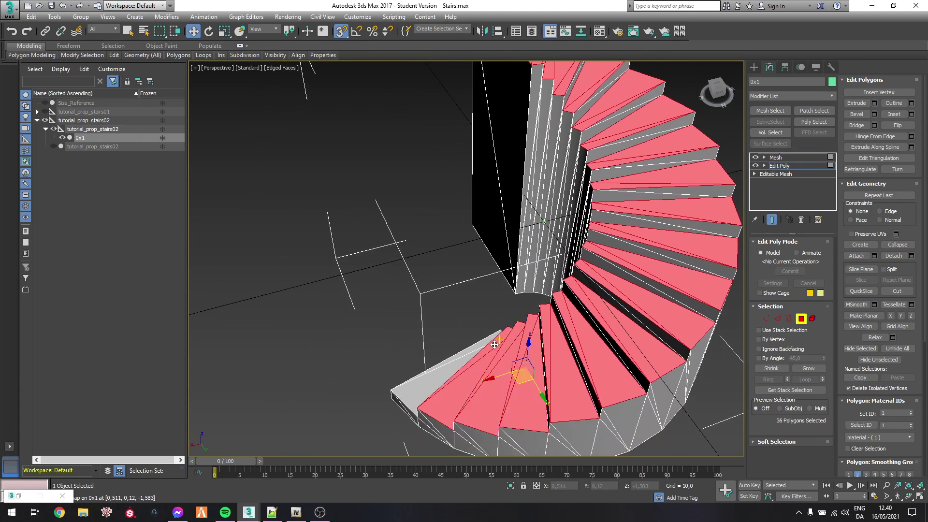
left_click(468, 358, "ctrl")
left_click(466, 352, "ctrl")
Step: Remove the topmost tread from the selection and clone the remaining tread polygons slightly upward as an element
middle_click_drag(523, 79, 503, 207)
left_click(477, 220, "alt")
left_click(467, 208, "alt")
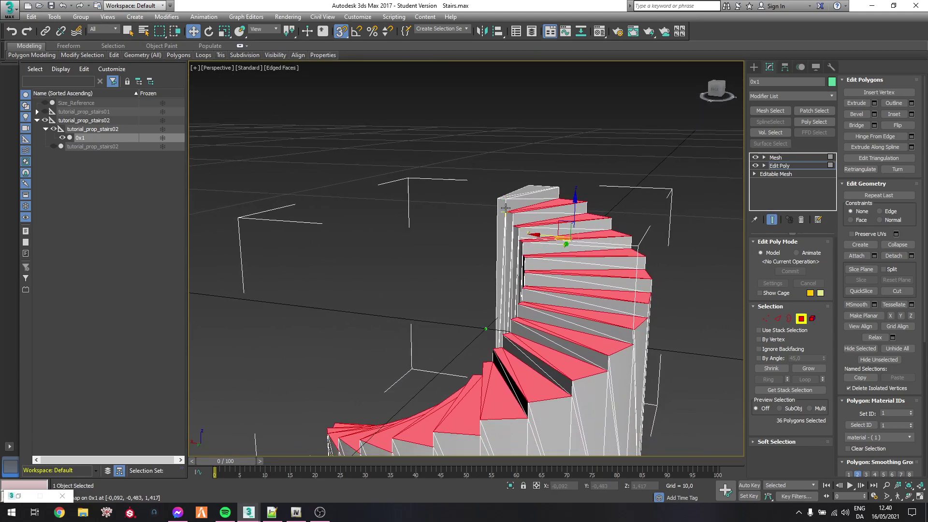
left_click_drag(574, 202, 576, 178, "shift")
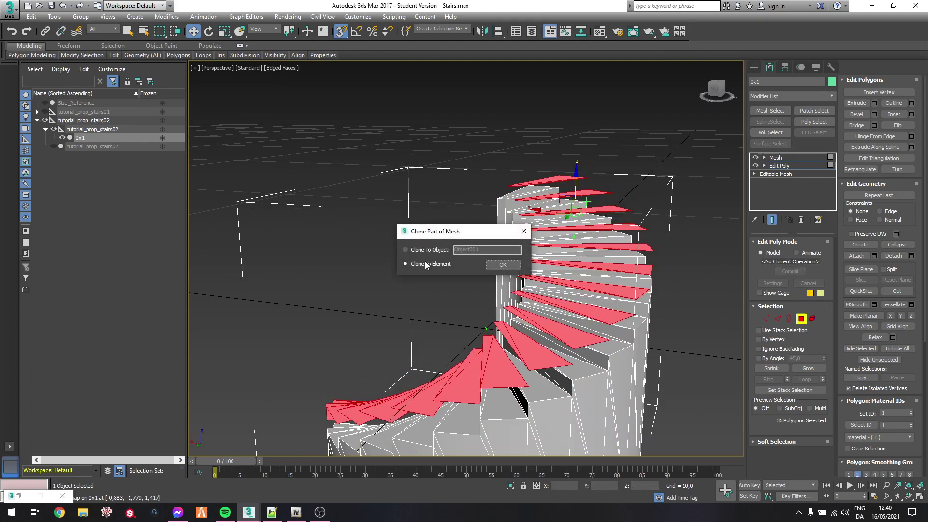
left_click(503, 265)
mouse_move(503, 265)
middle_mouse_down("alt")
mouse_move(506, 204)
mouse_move(546, 199)
middle_mouse_up("alt")
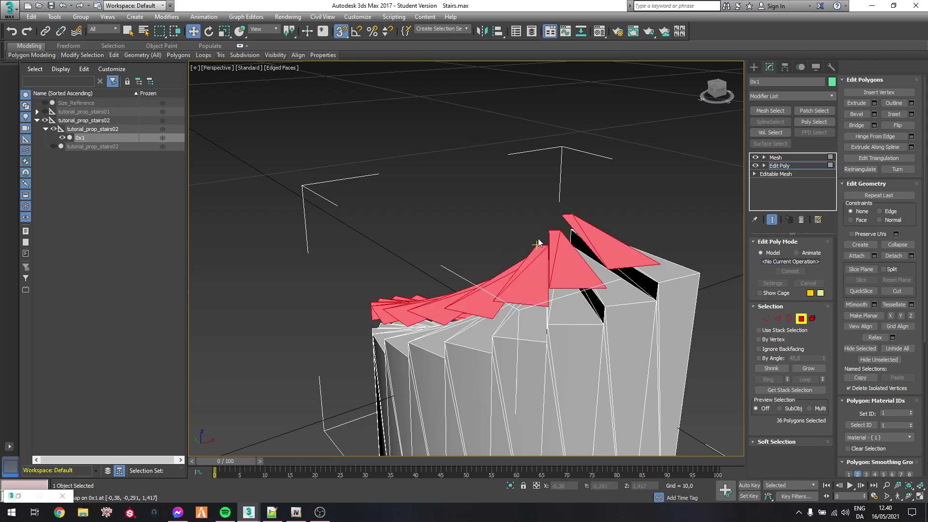
middle_click_drag(565, 234, 563, 229, "alt")
scroll(562, 229, "down", 8)
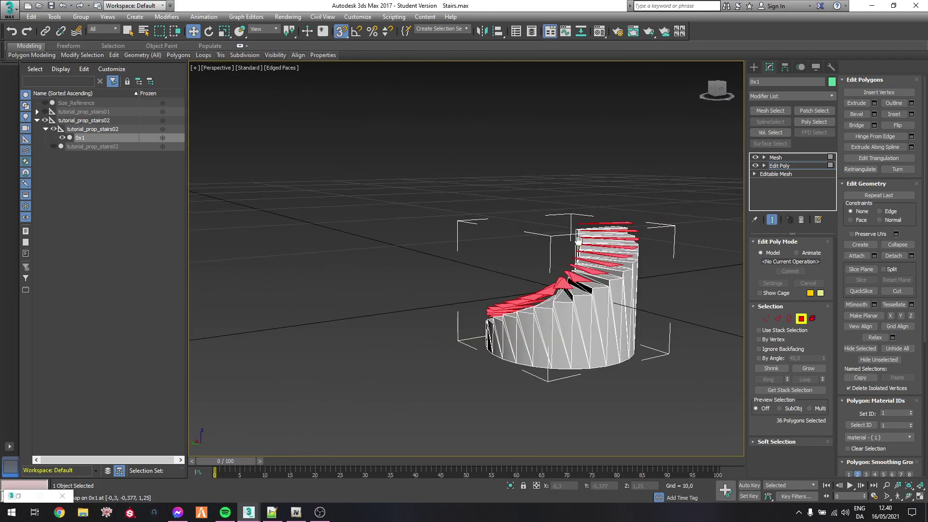
scroll(504, 244, "up", 3)
left_click(574, 234)
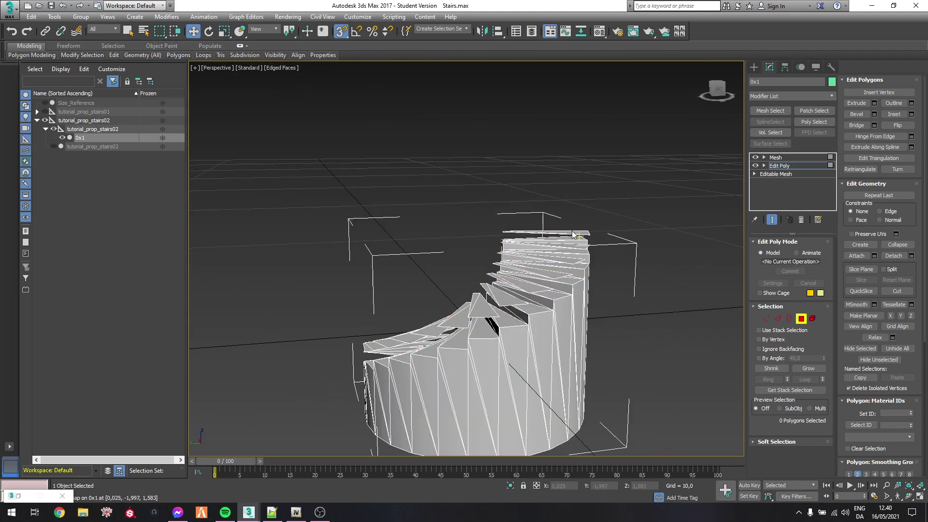
Step: Select the downhill front edge of every cloned tread on the spiral staircase, from the highest tread to the lowest
left_click(779, 320)
middle_click_drag(547, 223, 499, 227, "alt")
scroll(546, 240, "up", 3)
left_click(540, 260)
left_click(496, 225, "ctrl")
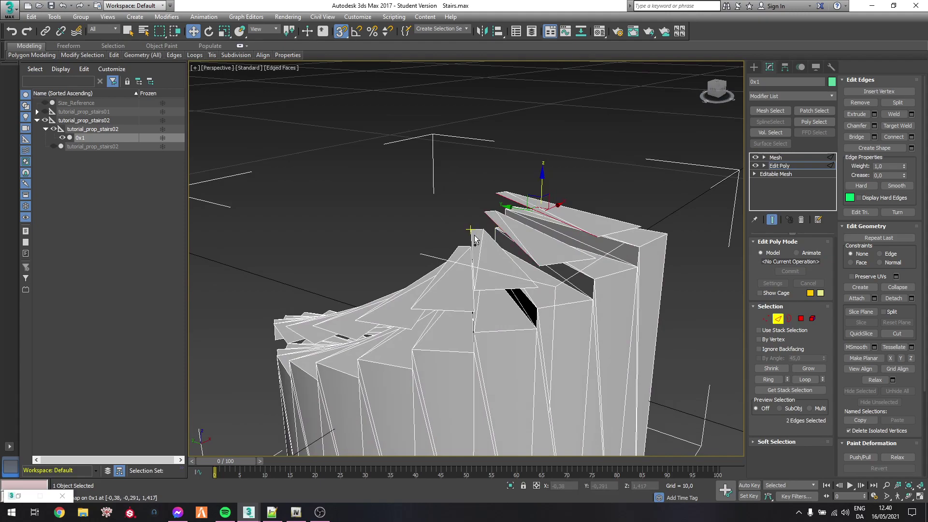
middle_click_drag(447, 249, 561, 248)
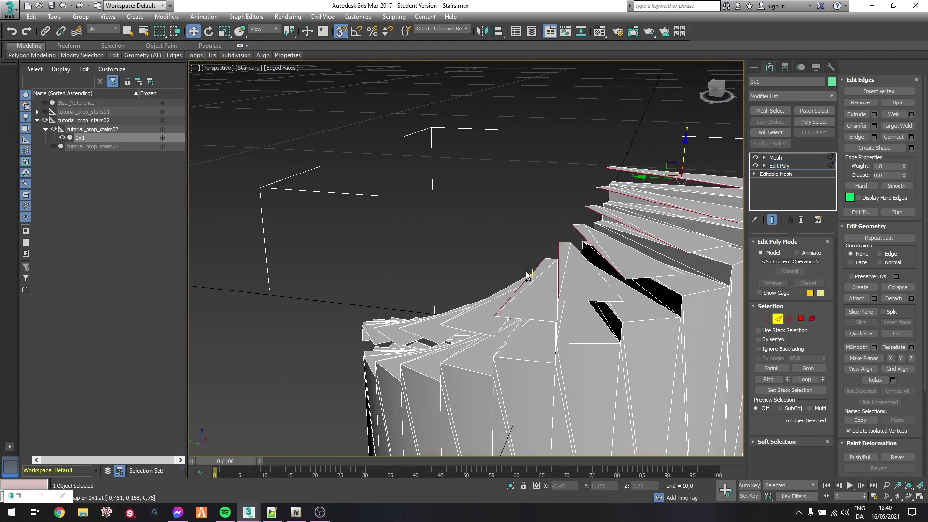
middle_click_drag(498, 283, 557, 205, "alt")
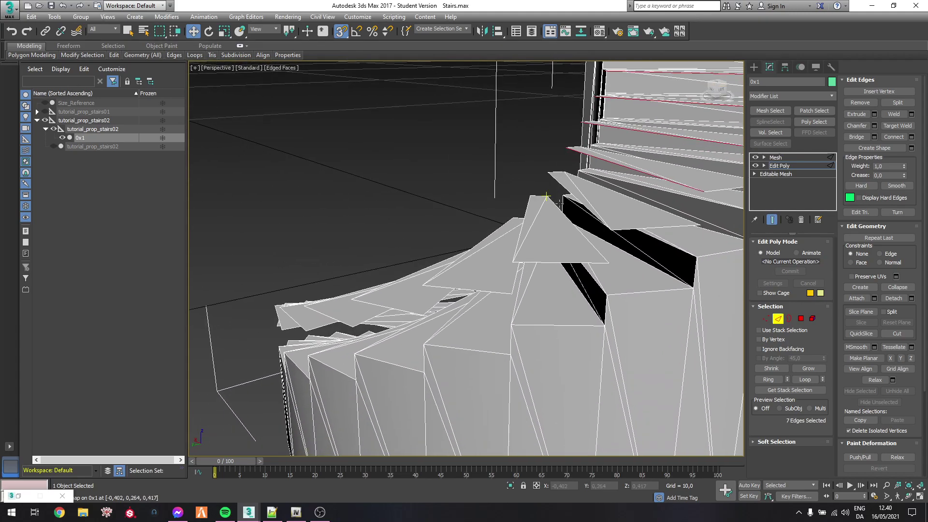
left_click(495, 231, "ctrl")
middle_click_drag(495, 232, 518, 243, "alt")
left_click(538, 234, "ctrl")
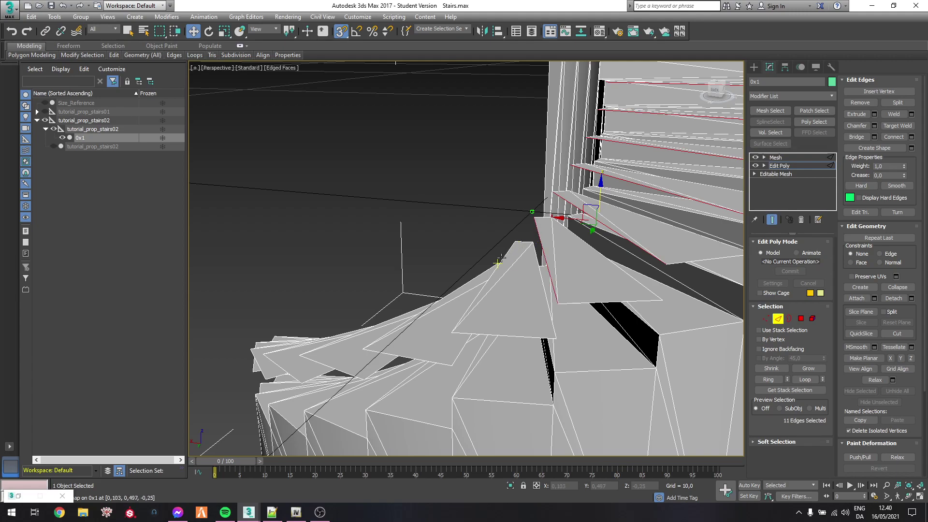
middle_click_drag(465, 276, 513, 290, "alt")
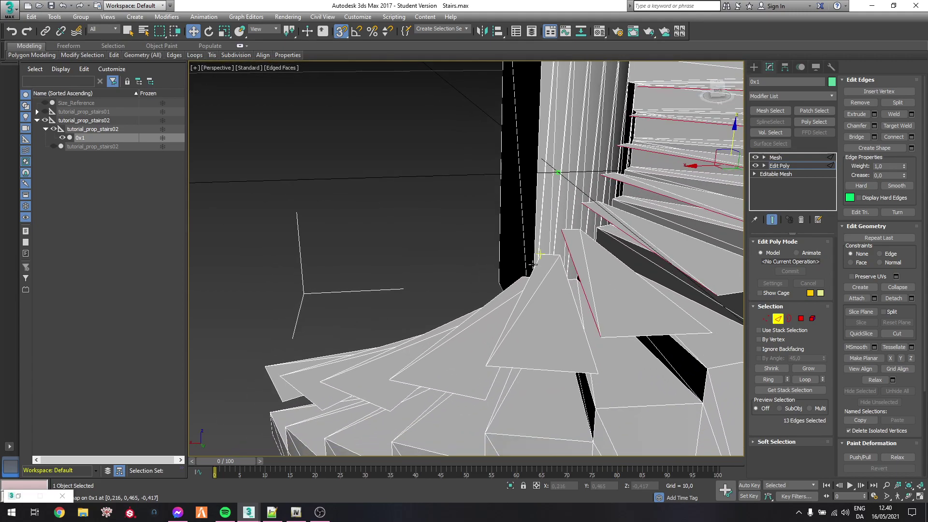
left_click(524, 280, "ctrl")
left_click(440, 328, "ctrl")
left_click(422, 336, "ctrl")
middle_click_drag(422, 336, 454, 199, "alt")
left_click(484, 322, "ctrl")
left_click(493, 307, "ctrl")
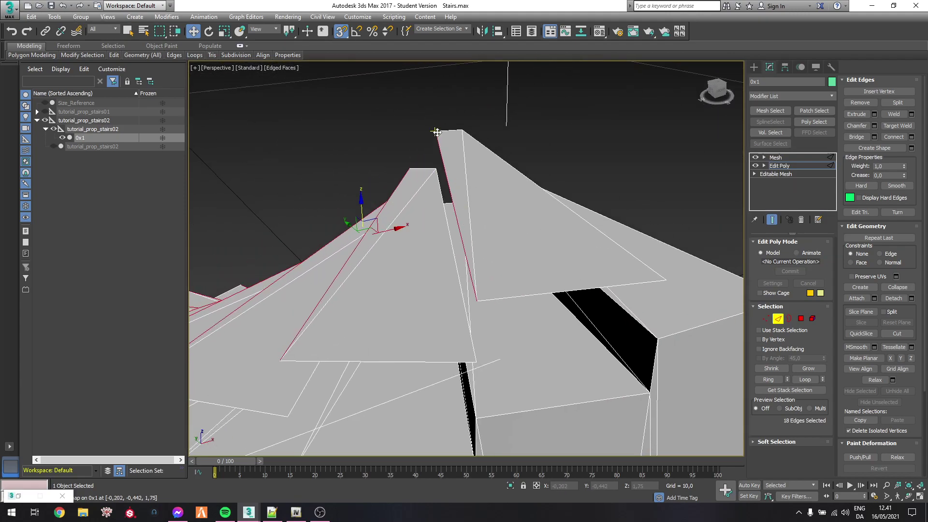
Step: Lower the selected front edges by 0.167, snapping each to the tread below so the cloned treads form a continuous ramp
left_click_drag(436, 132, 437, 163)
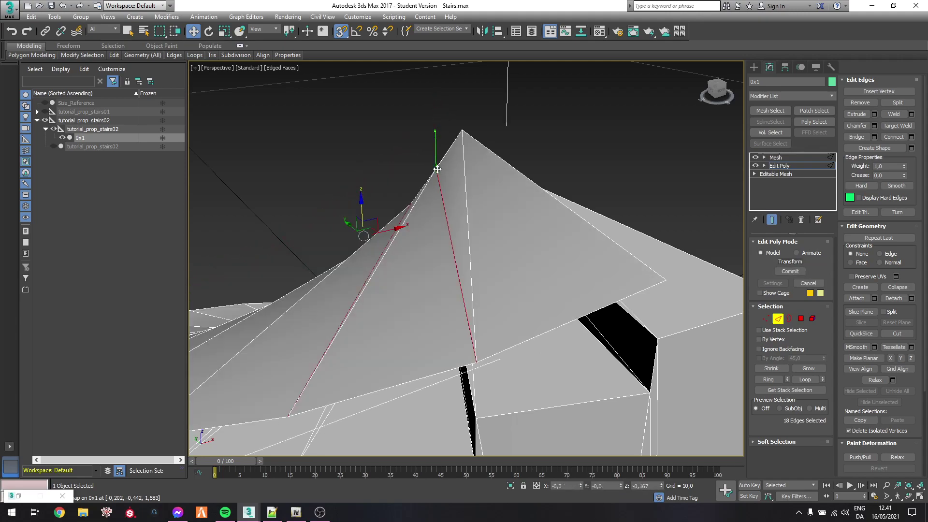
scroll(433, 171, "down", 6)
middle_click_drag(432, 171, 543, 236, "alt")
left_click_drag(544, 236, 504, 167)
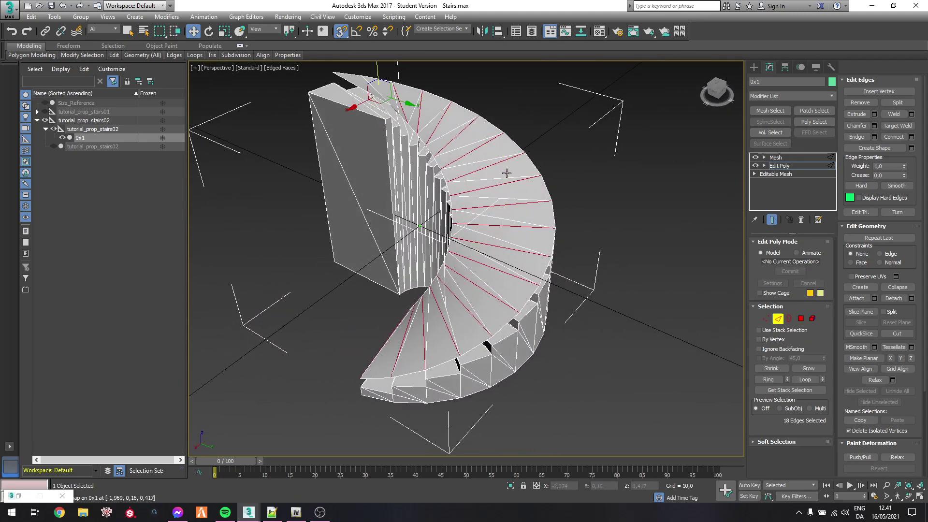
middle_click_drag(544, 350, 545, 277, "alt")
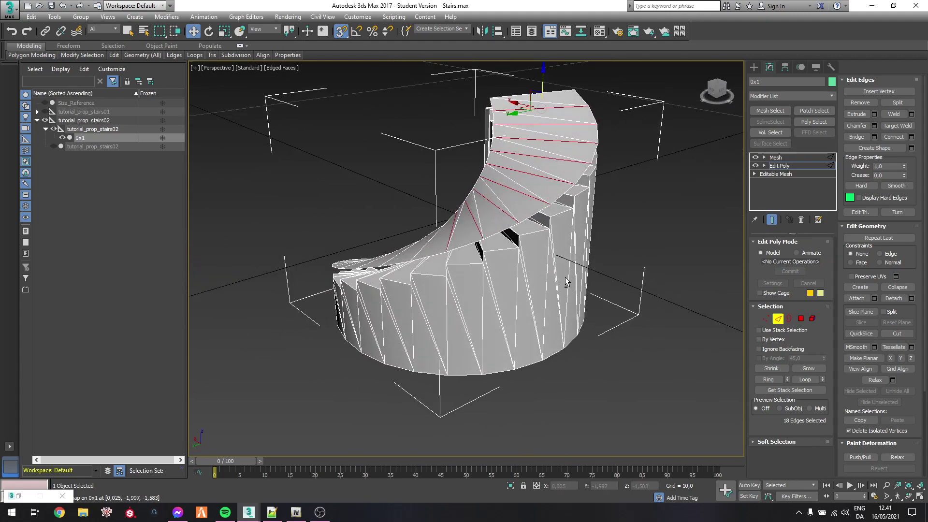
Step: Select the spiral ramp as a whole element and lower it by vertex snapping until it rests on the steps
left_click(813, 319)
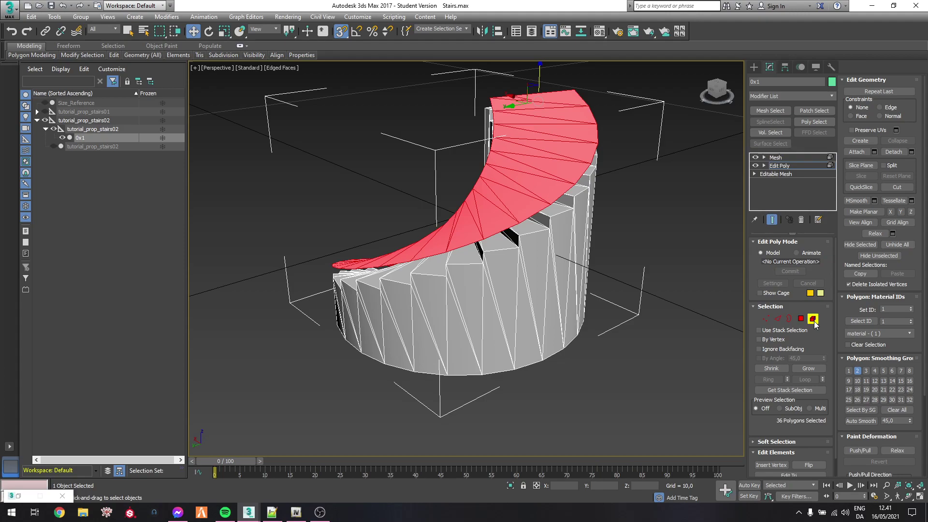
middle_click_drag(634, 99, 490, 181, "alt")
scroll(541, 137, "up", 6)
scroll(490, 181, "down", 3)
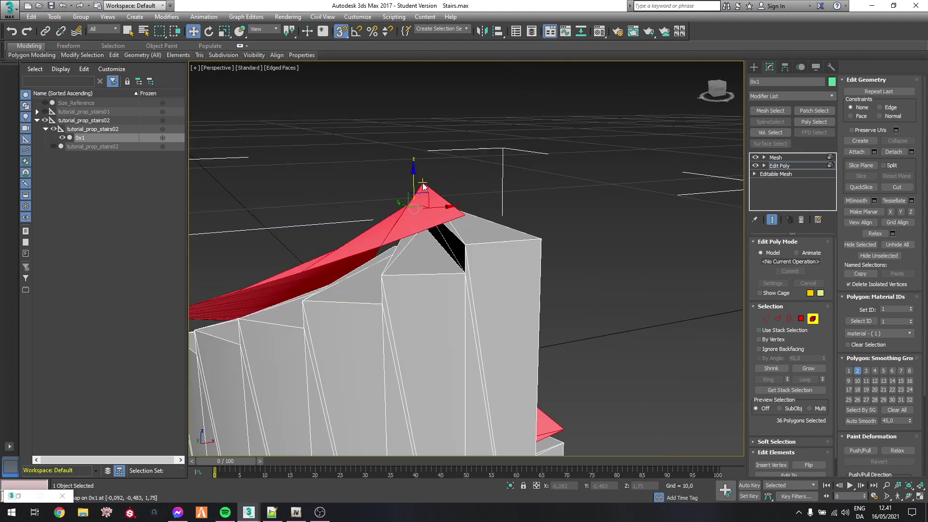
left_click_drag(463, 216, 464, 245)
middle_click_drag(445, 224, 588, 235, "alt")
scroll(398, 273, "down", 3)
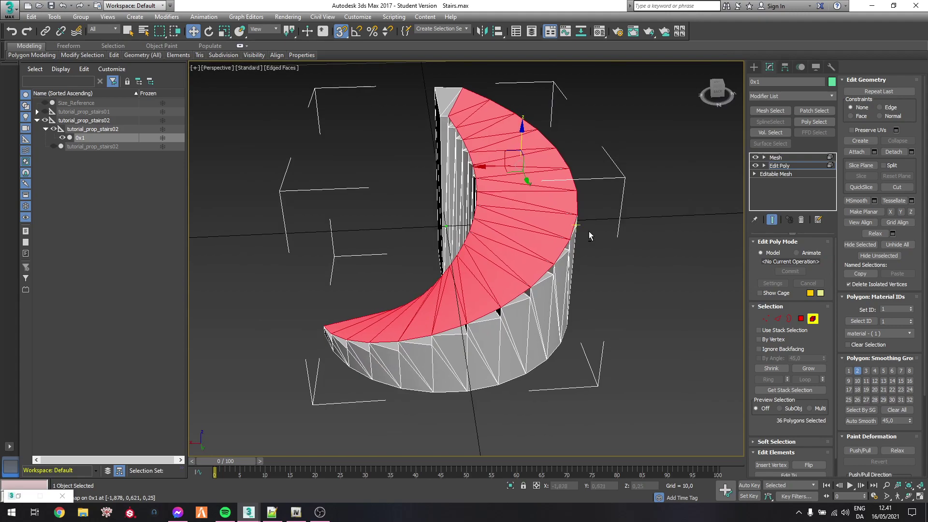
Step: Lift the ramp's vertices clear of the steps, weld them with a 0.1 threshold, and return the ramp onto the steps
left_click(767, 320)
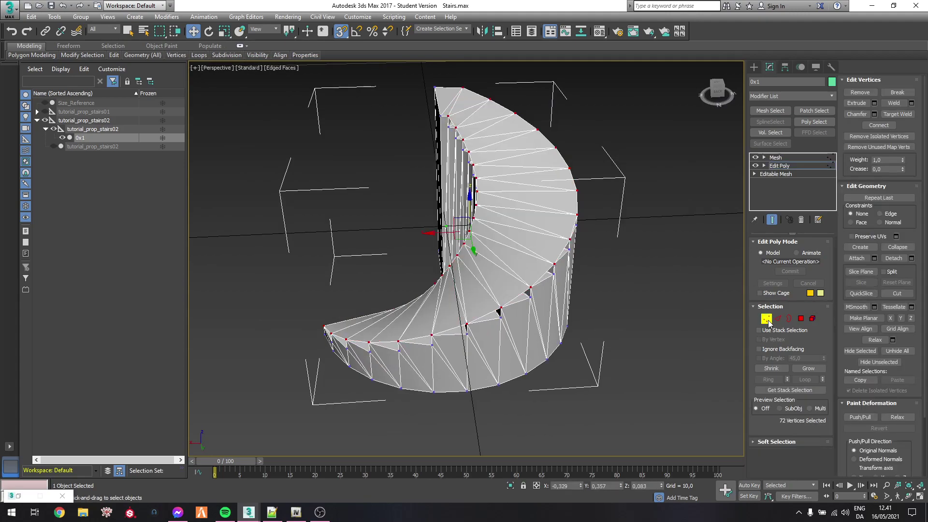
middle_click_drag(625, 292, 544, 260, "alt")
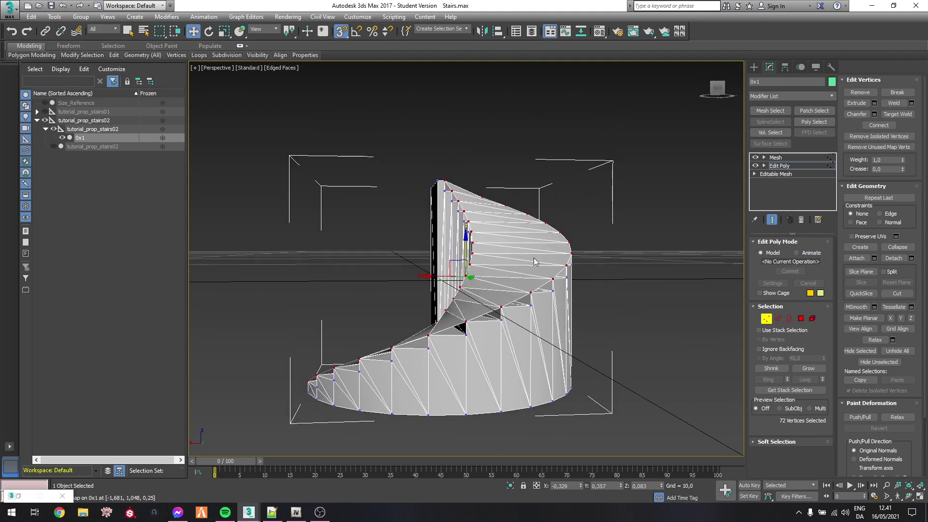
middle_click_drag(466, 235, 555, 241, "alt")
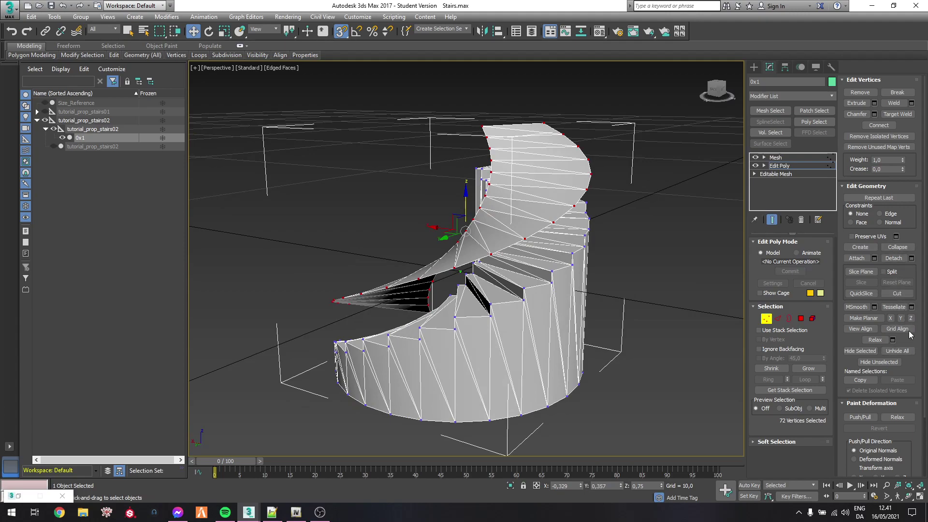
left_click(912, 103)
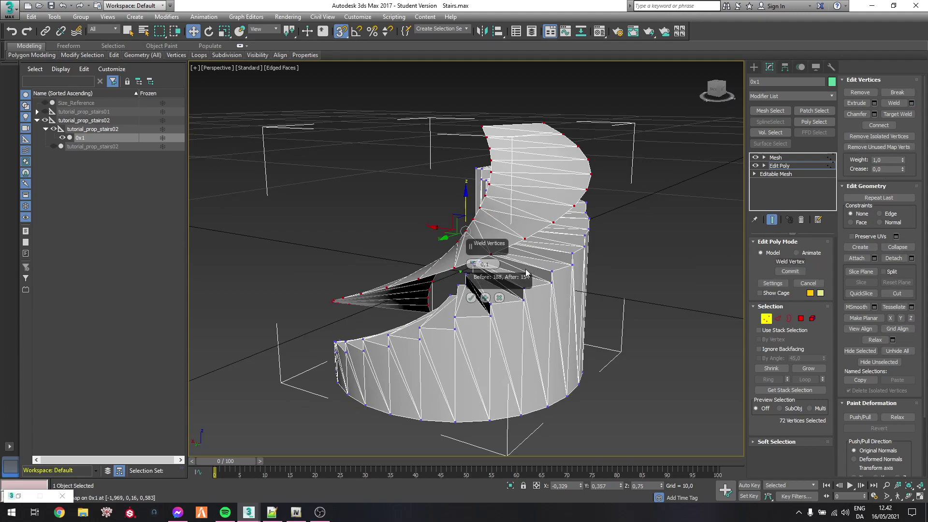
left_click(471, 298)
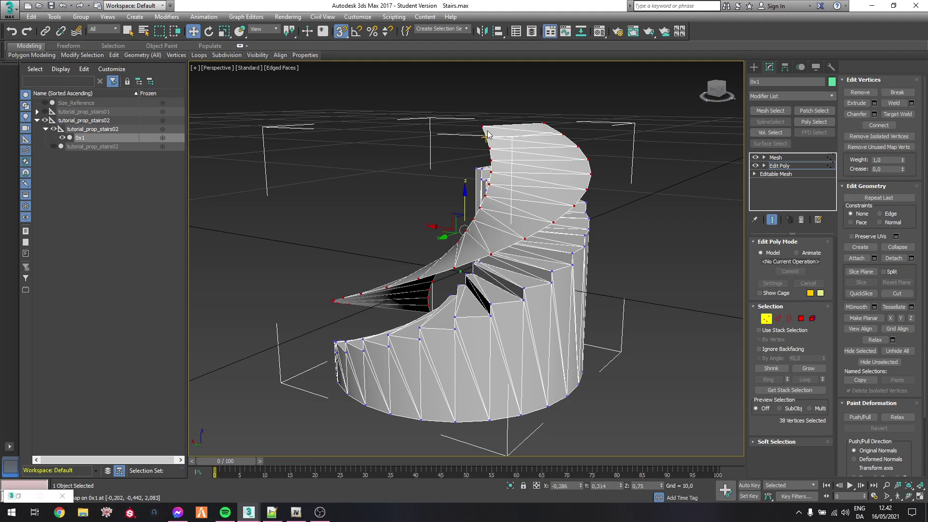
middle_click_drag(481, 128, 658, 232, "alt")
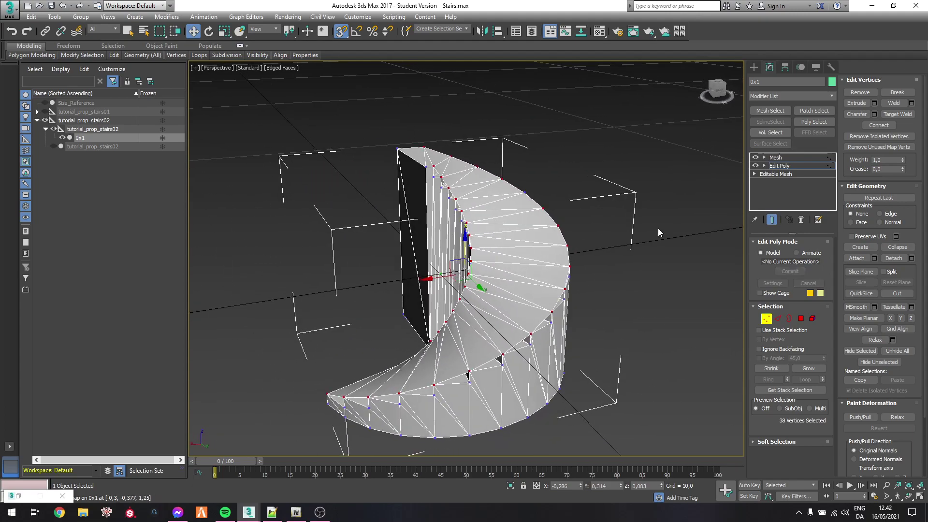
Step: Raise the ramp element's material ID by one to give it the stairs material, then finish sub-object editing and deselect 0x1
left_click(812, 320)
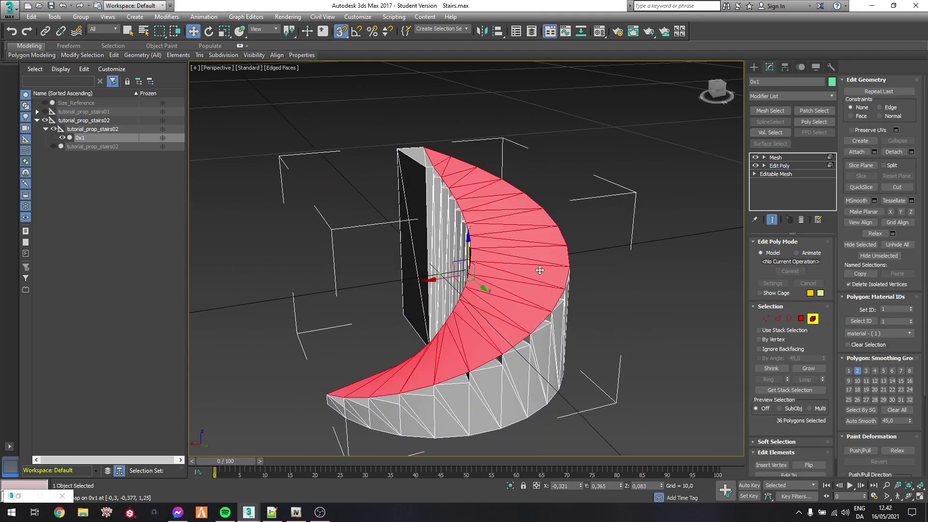
left_click(911, 308)
left_click(815, 322)
left_click(648, 294)
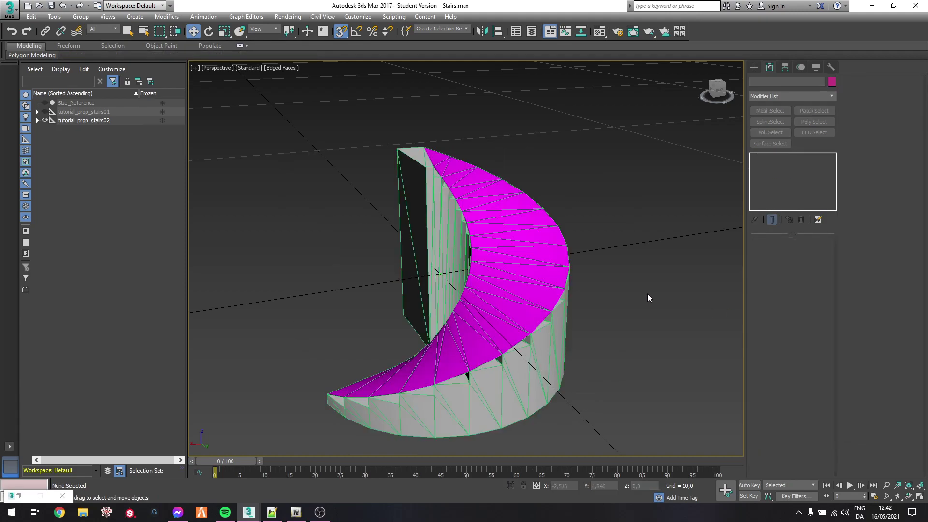
Step: Show the 0x1 collision of tutorial_prop_stairs01 and examine both staircase collisions together
middle_click_drag(647, 294, 582, 315, "alt")
left_click(38, 112)
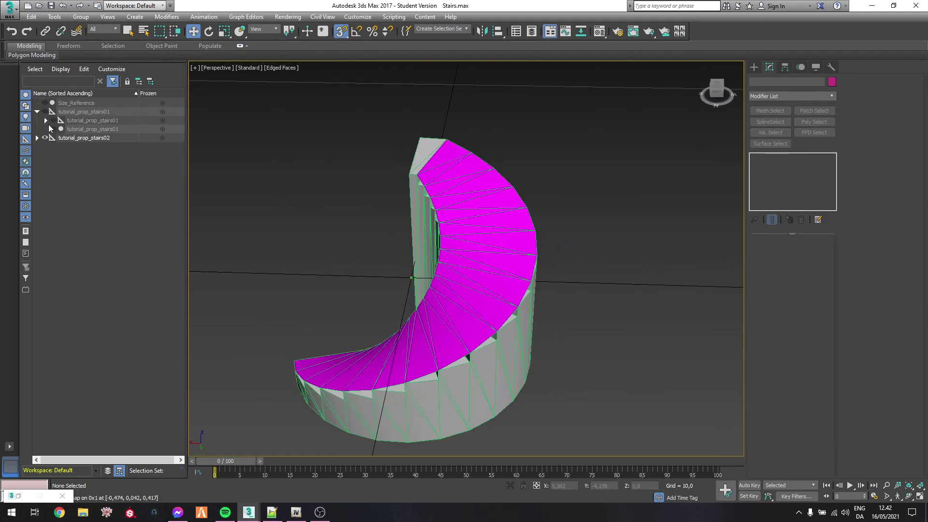
left_click(46, 120)
left_click(62, 129)
middle_click_drag(334, 269, 529, 232, "alt")
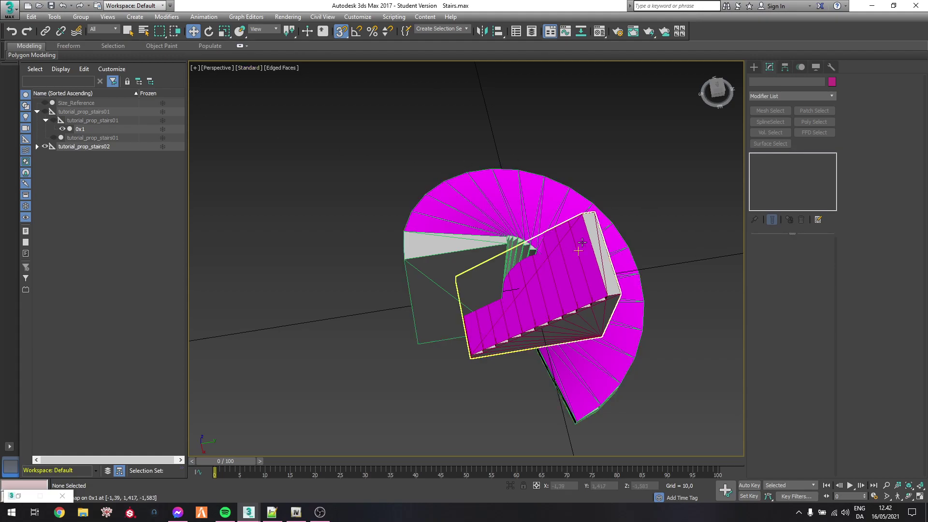
middle_click_drag(532, 252, 466, 213, "alt")
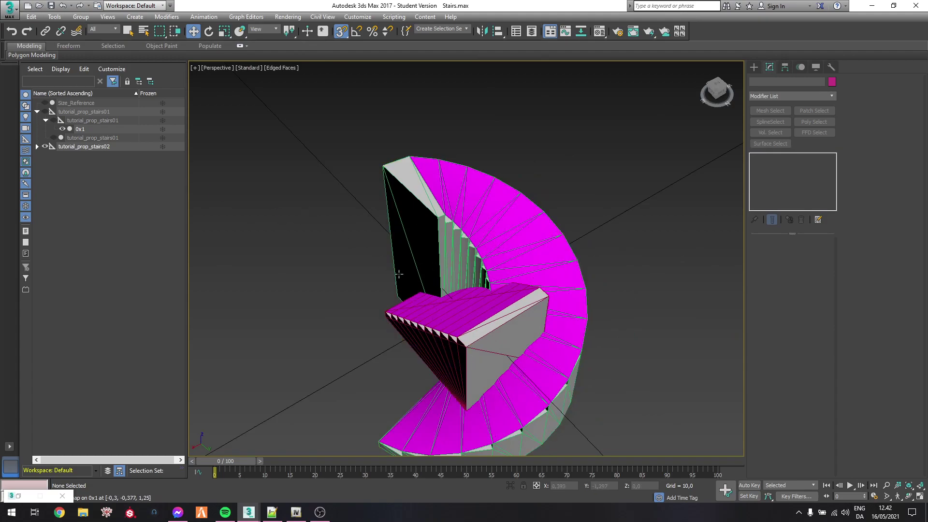
Step: Export tutorial_prop_stairs01 and tutorial_prop_stairs02 with GIMS Evo to the Dev folder under OpenIV\Models, then minimize its window
left_click(315, 474)
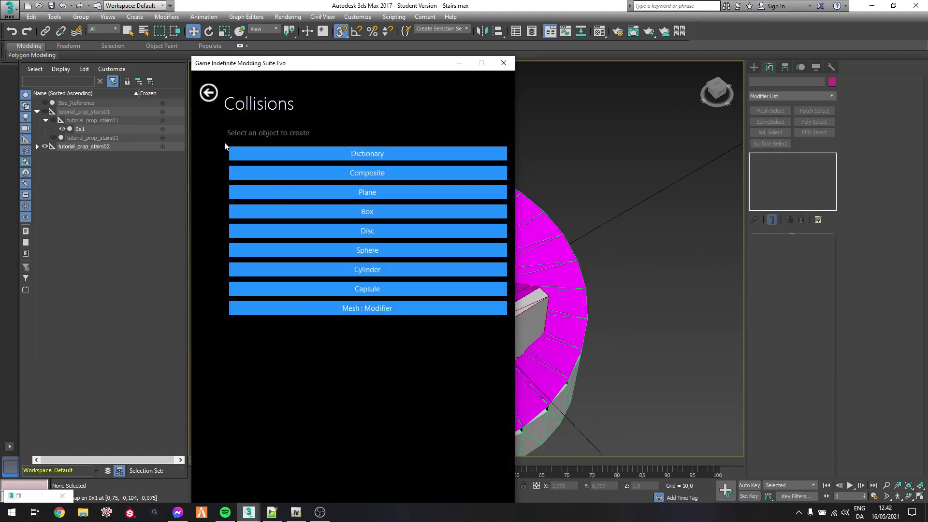
left_click(245, 92)
left_click(209, 92)
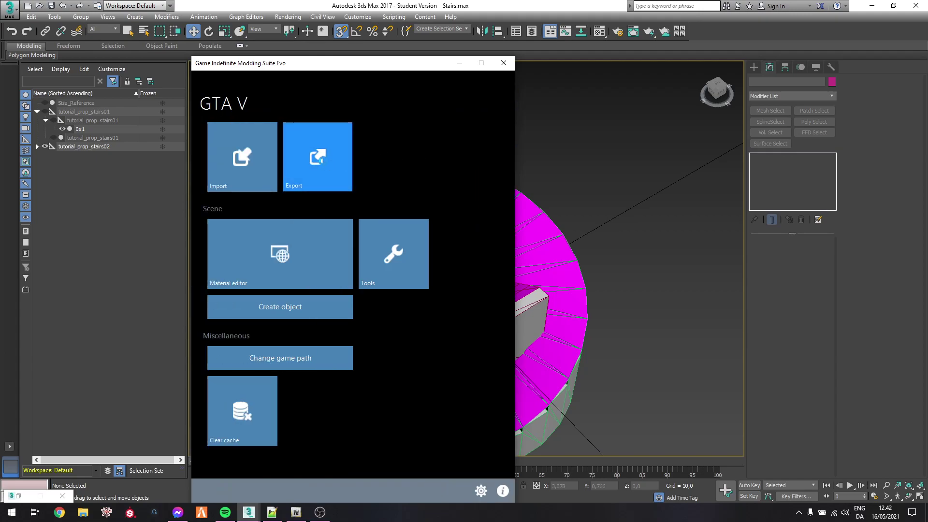
left_click(324, 161)
scroll(595, 299, "down", 2)
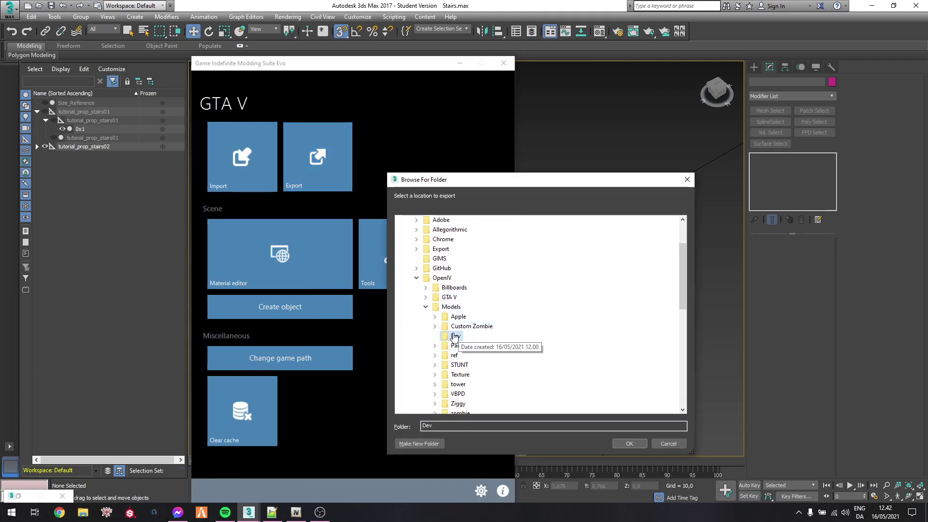
left_click(627, 446)
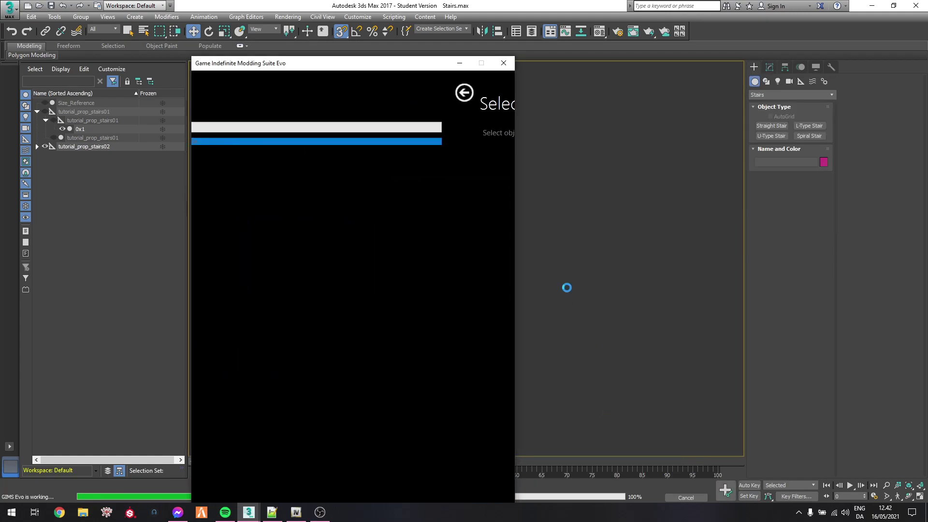
left_click(460, 485)
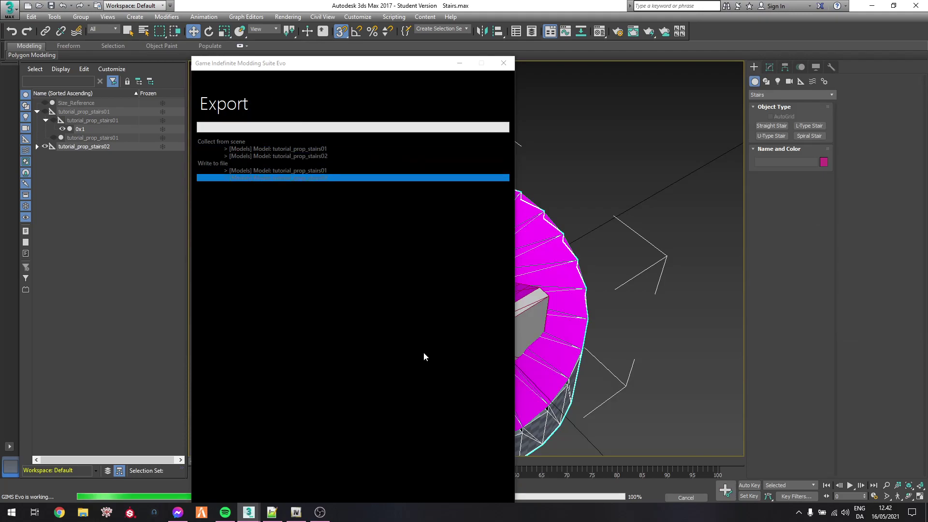
left_click(457, 64)
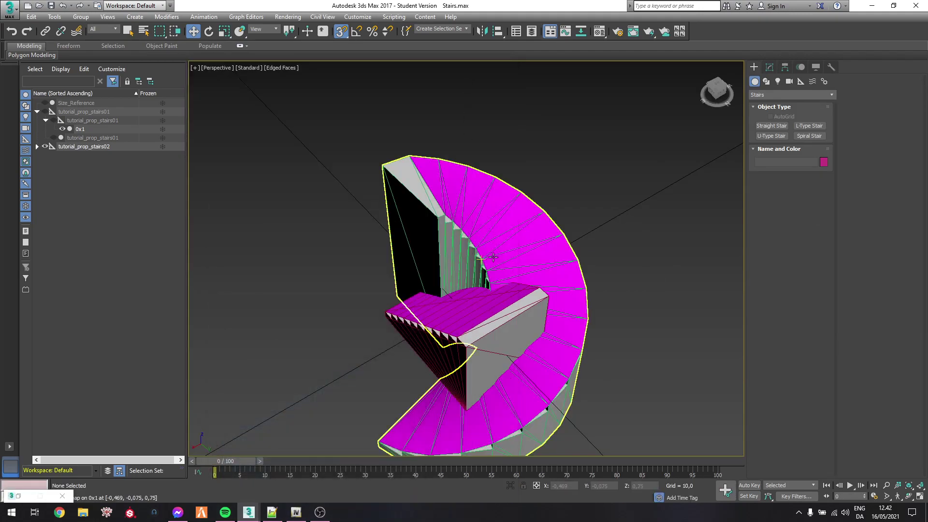
Step: Hide the 0x1 collision meshes of both staircases and show the tutorial_prop_stairs01 and tutorial_prop_stairs02 models instead
middle_click_drag(417, 159, 449, 143, "alt")
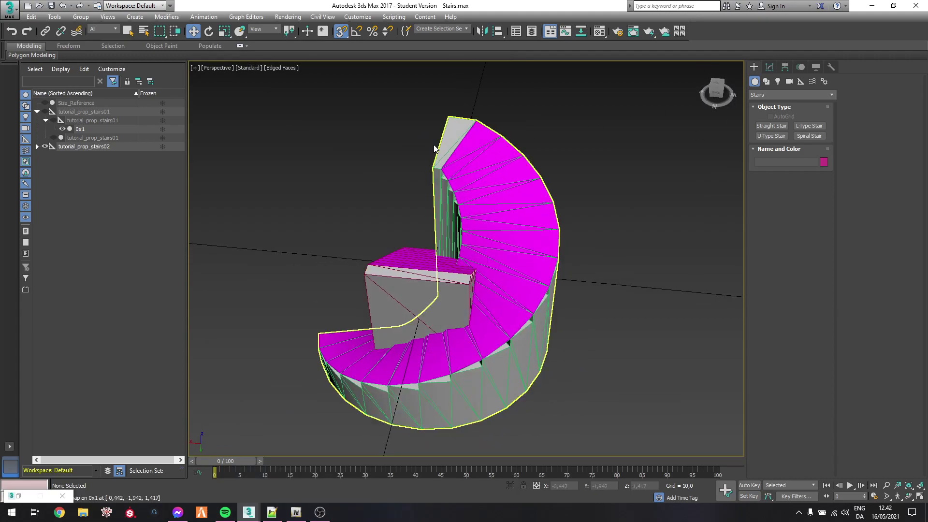
left_click(449, 134)
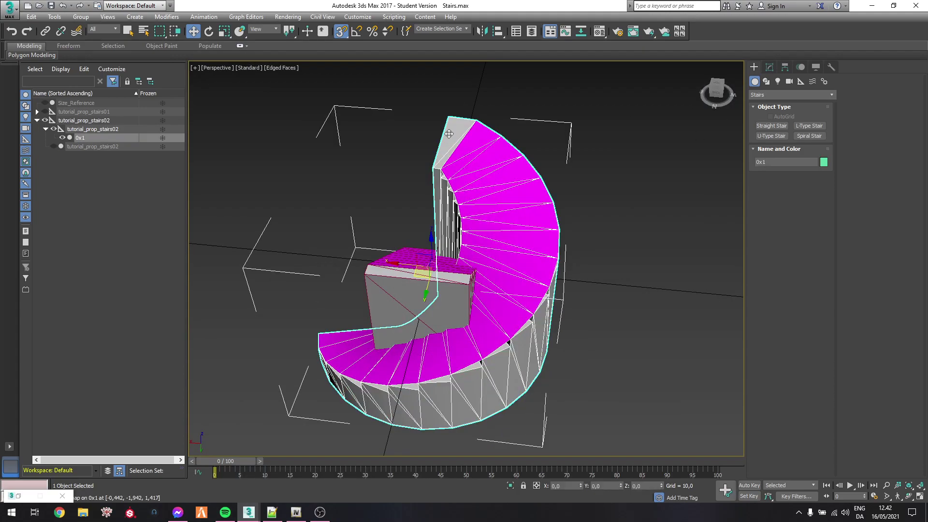
left_click(37, 112)
left_click(46, 121)
middle_click_drag(295, 156, 357, 150, "alt")
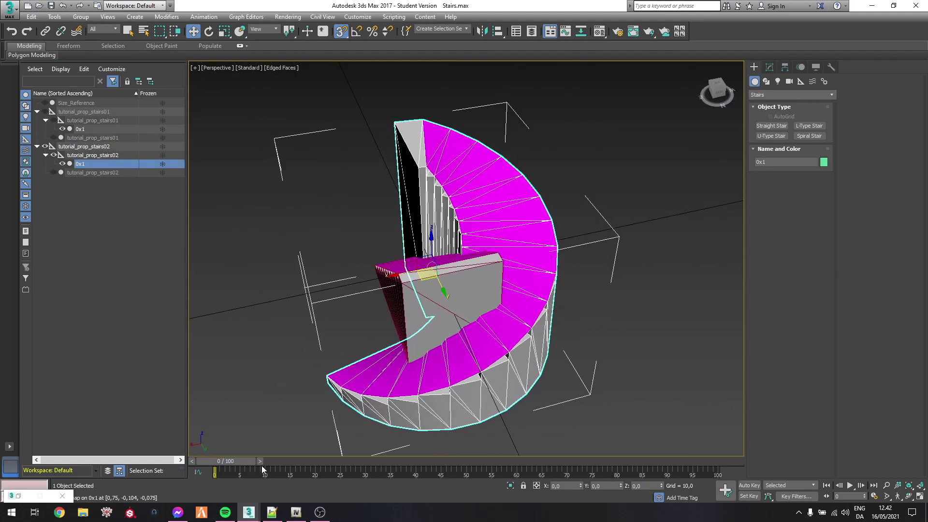
left_click(62, 129)
left_click(54, 137)
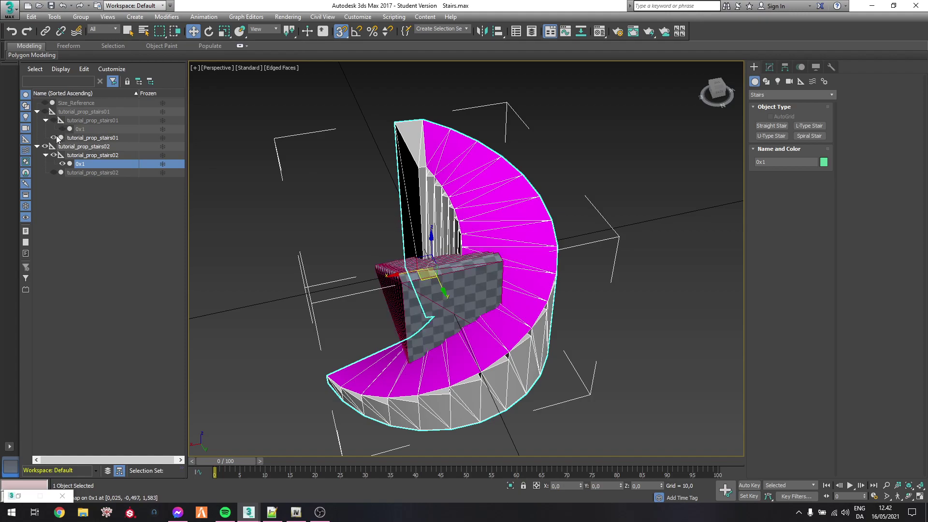
left_click(63, 164)
left_click(54, 173)
left_click(99, 173)
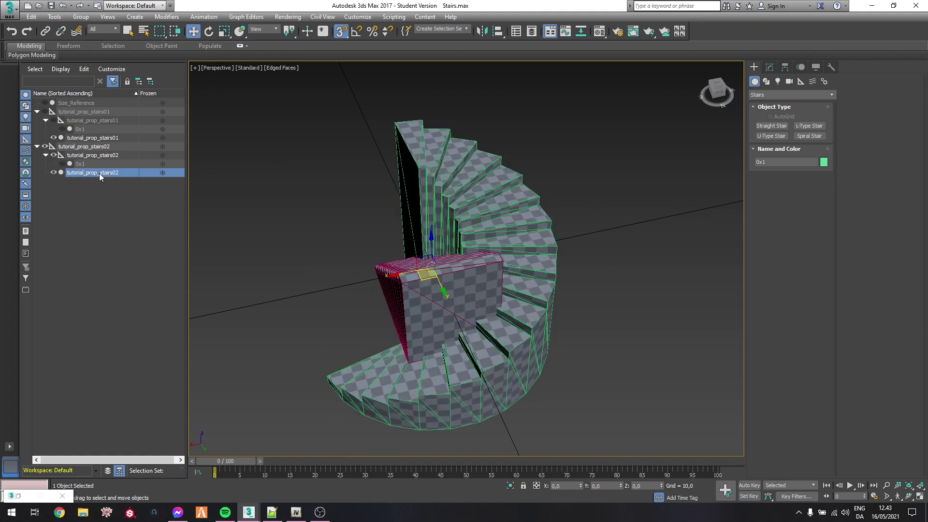
Step: Convert the materials of the tutorial_prop_stairs01 and tutorial_prop_stairs02 models to game type with the GIMS Evo tools
left_click(421, 316)
mouse_move(272, 512)
left_click(301, 472)
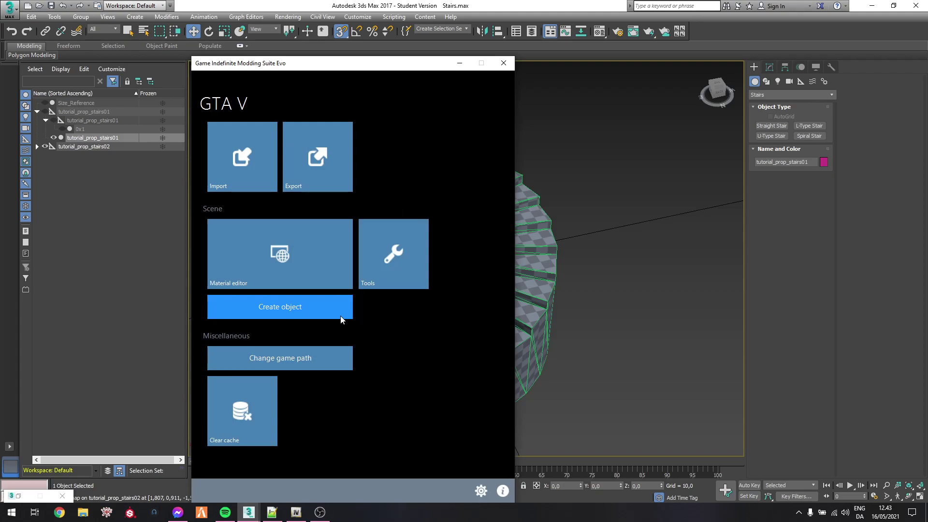
left_click(384, 270)
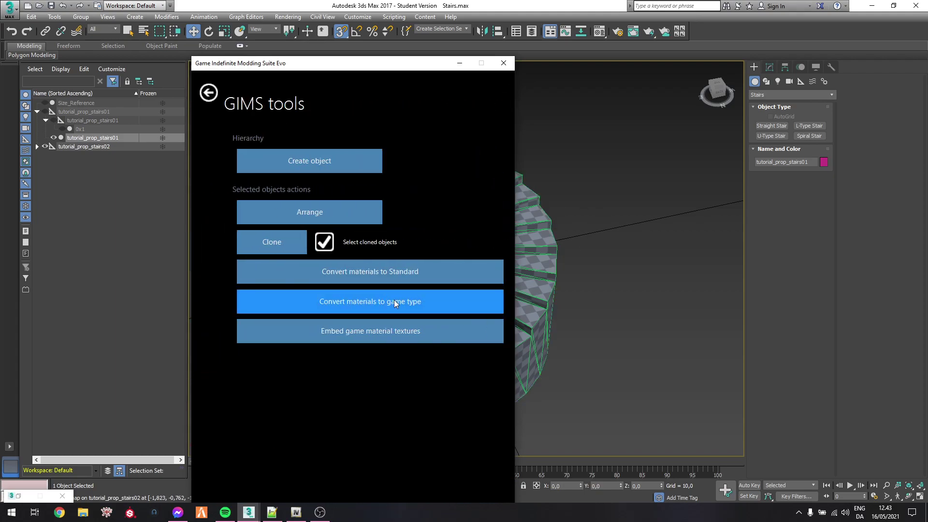
left_click_drag(388, 80, 227, 81)
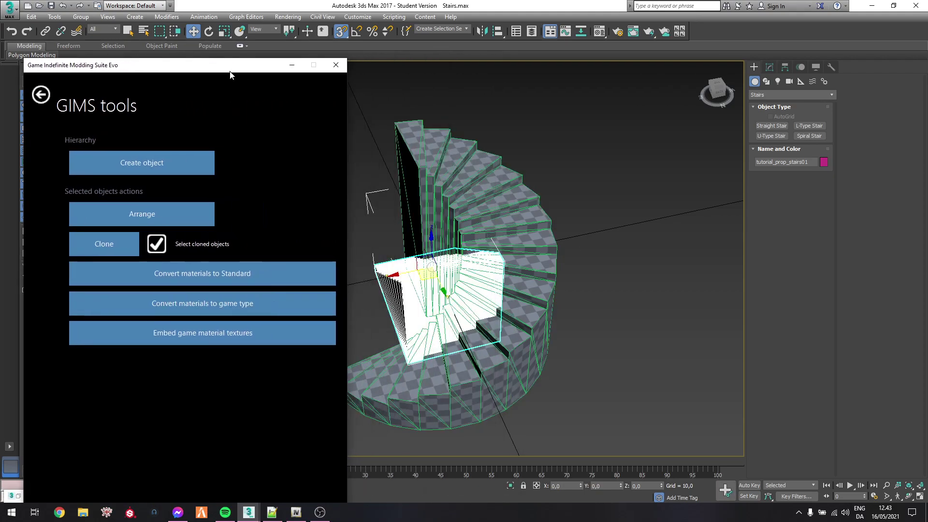
left_click(233, 303)
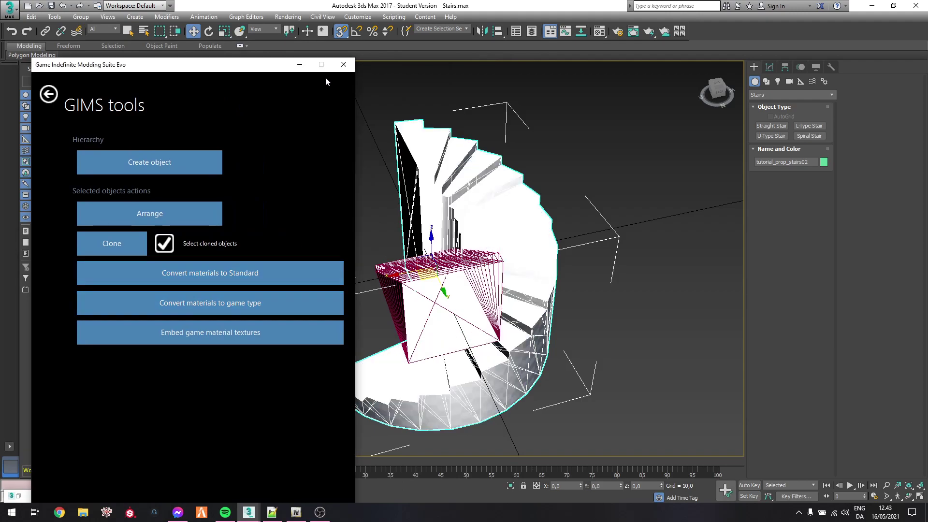
Step: Export both tutorial_prop_stairs01 and tutorial_prop_stairs02 again with GIMS Evo, then minimize its window
left_click(42, 95)
left_click(174, 164)
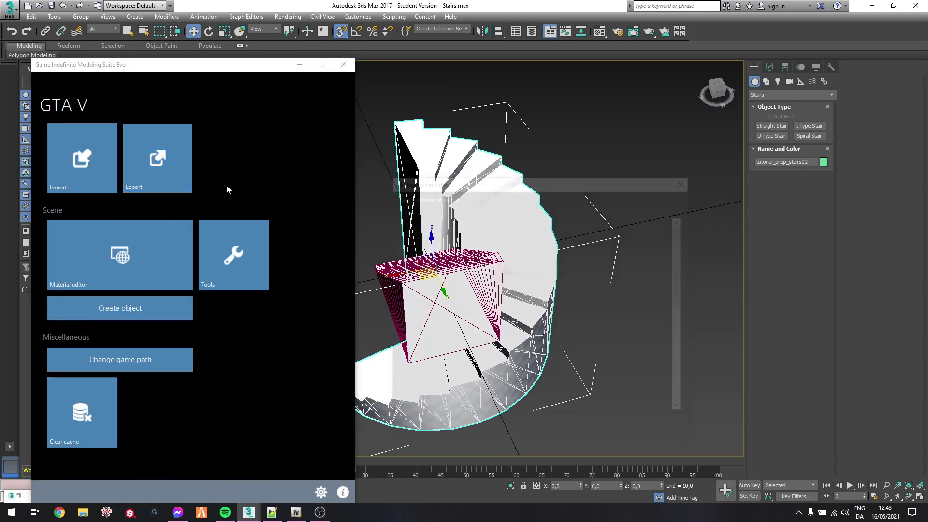
left_click(629, 443)
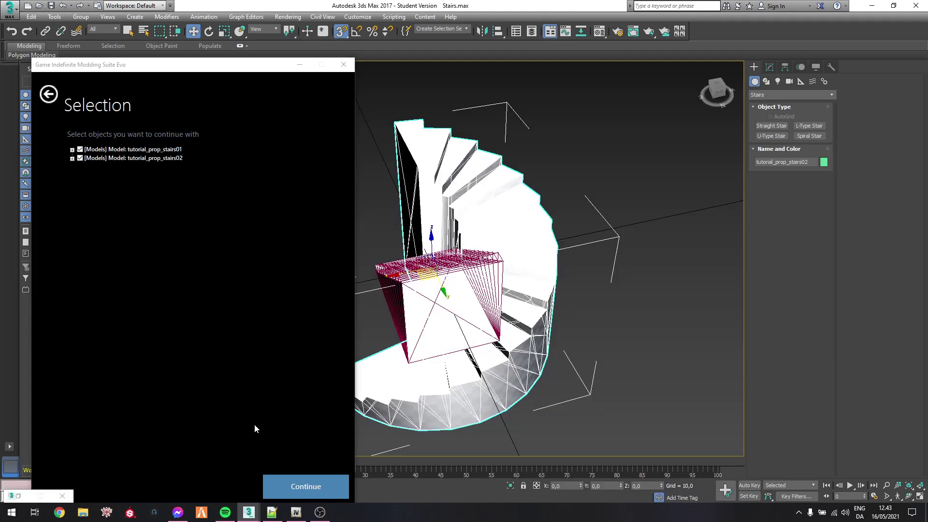
left_click(318, 481)
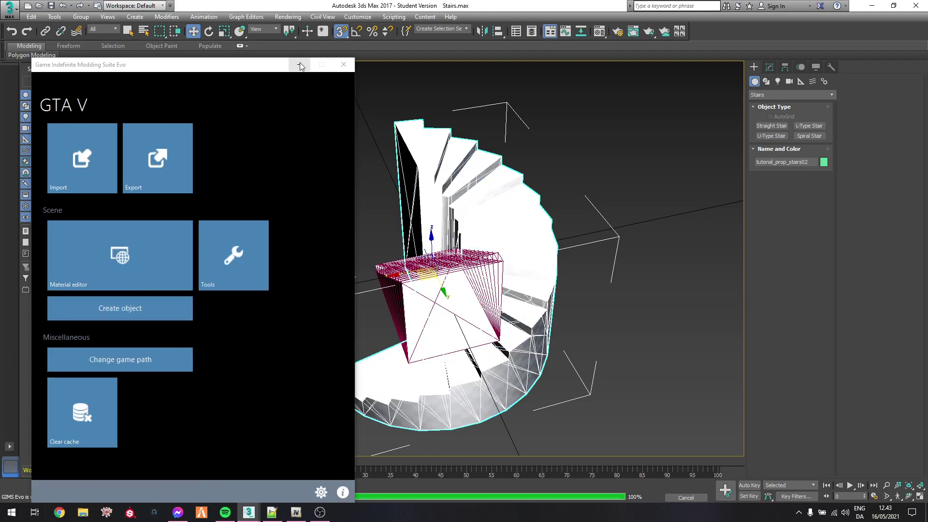
left_click(300, 65)
Step: Set the perspective viewport's shading to Flat Color and view both staircases from another side
left_click(281, 67)
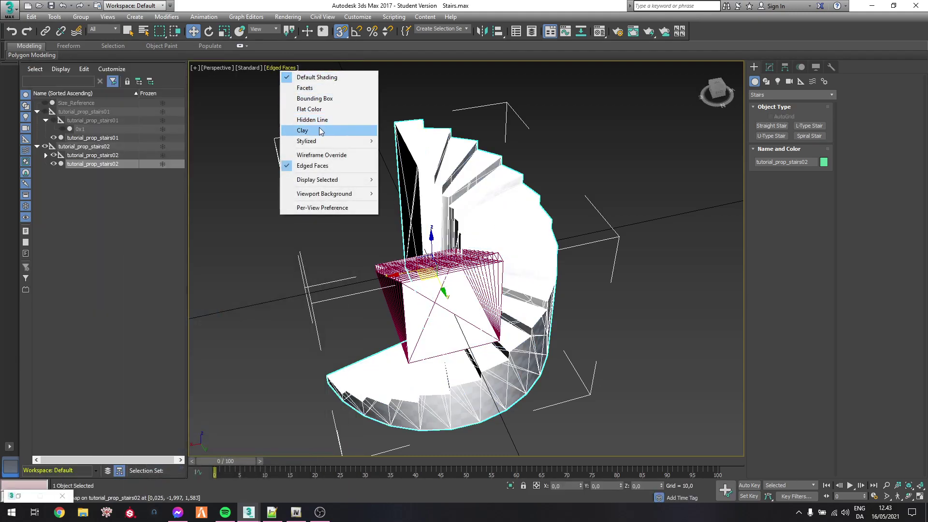
left_click(309, 109)
middle_click_drag(309, 109, 464, 177, "alt")
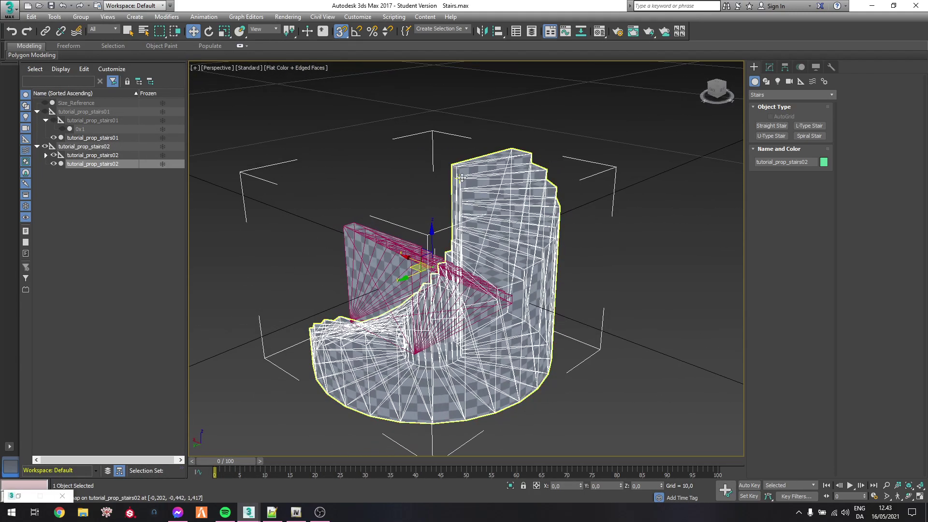
Step: Switch to OpenIV and create a folder named stairs inside the gta5 levels folder
key("alt+Tab")
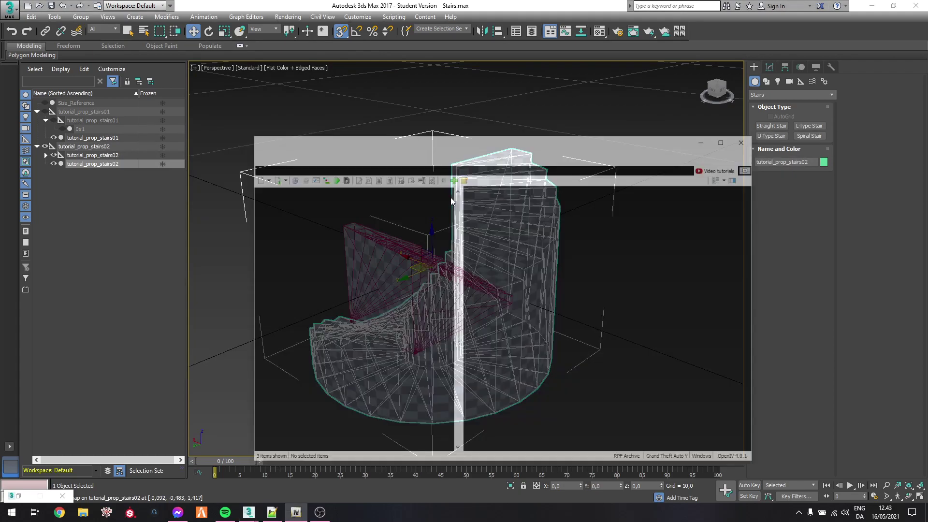
right_click(511, 250)
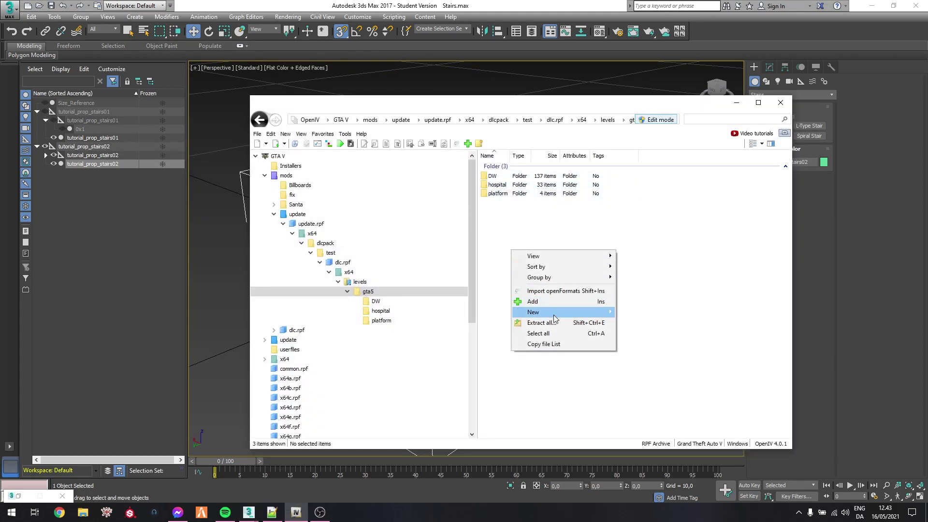
mouse_move(553, 315)
left_click(671, 316)
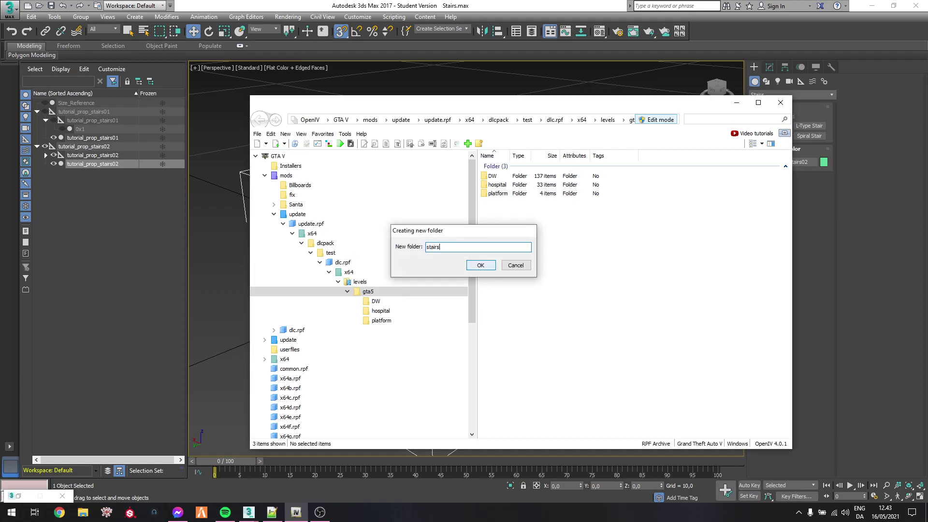
type("stairs")
key("Return")
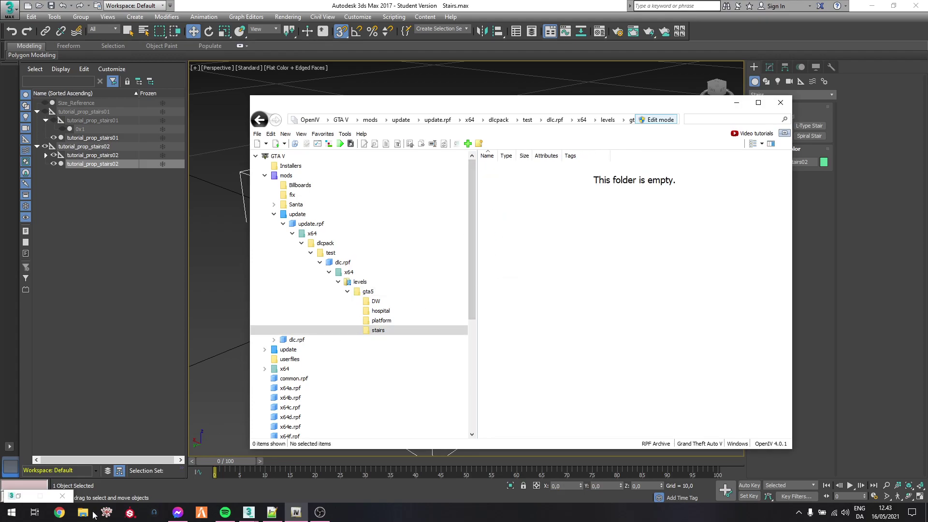
Step: Bring tutorial_prop_stairs01.odr and tutorial_prop_stairs02.odr from Documents\OpenIV\Models\Dev into the OpenIV stairs folder
key("super+e")
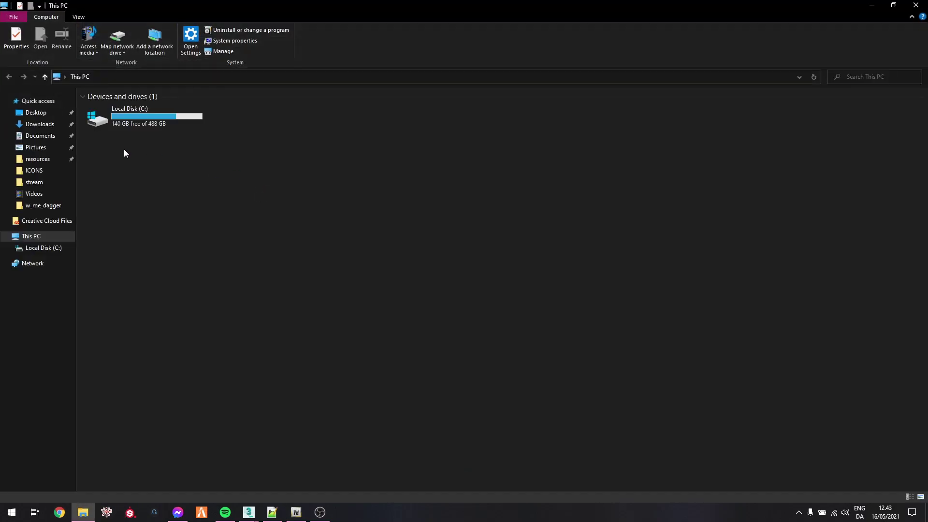
left_click(39, 135)
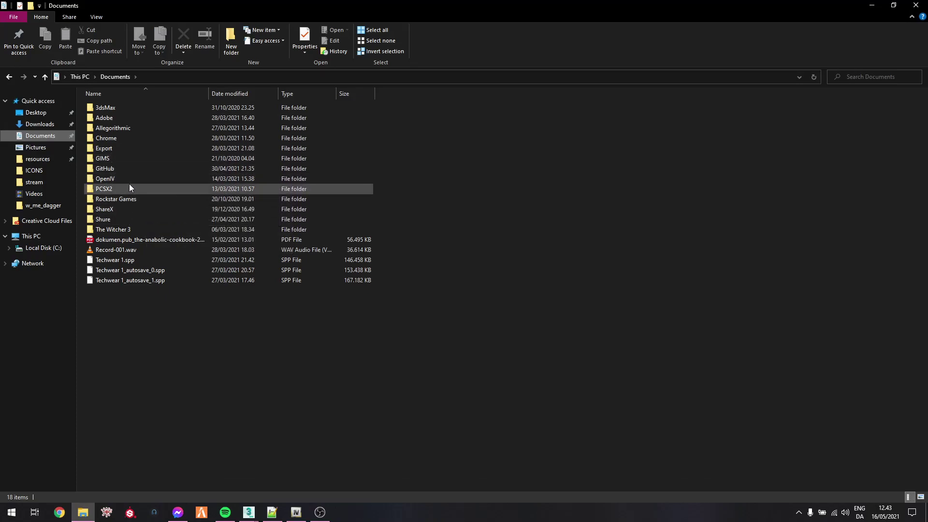
double_click(121, 177)
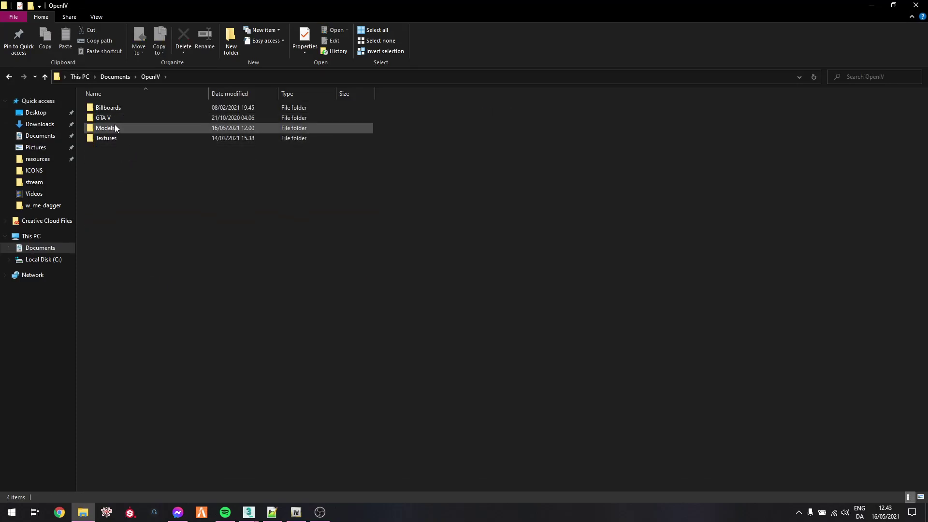
double_click(115, 126)
double_click(120, 127)
left_click_drag(201, 178, 472, 240)
key("alt+Tab")
Step: Preview tutorial_prop_stairs01.ydr and tutorial_prop_stairs02.ydr in the OpenIV Model Viewer, closing each preview
left_click(525, 175)
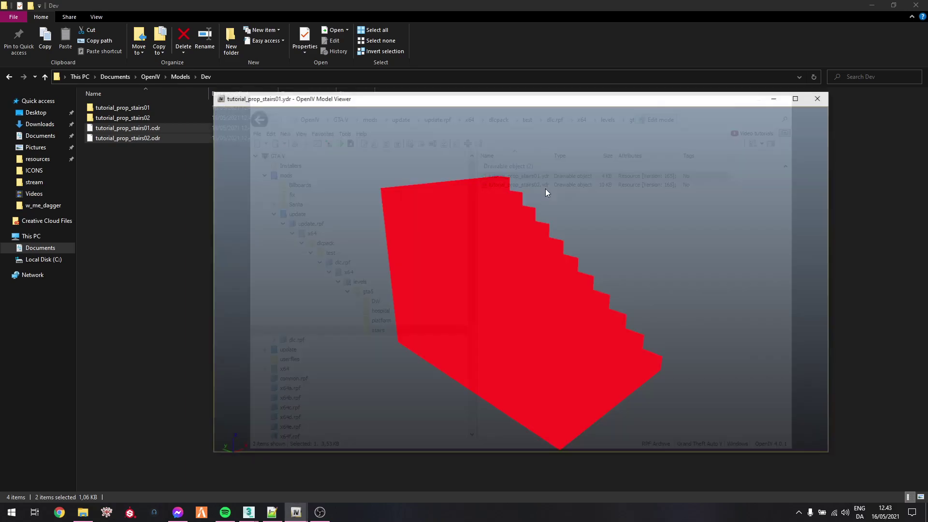
key("Escape")
double_click(541, 187)
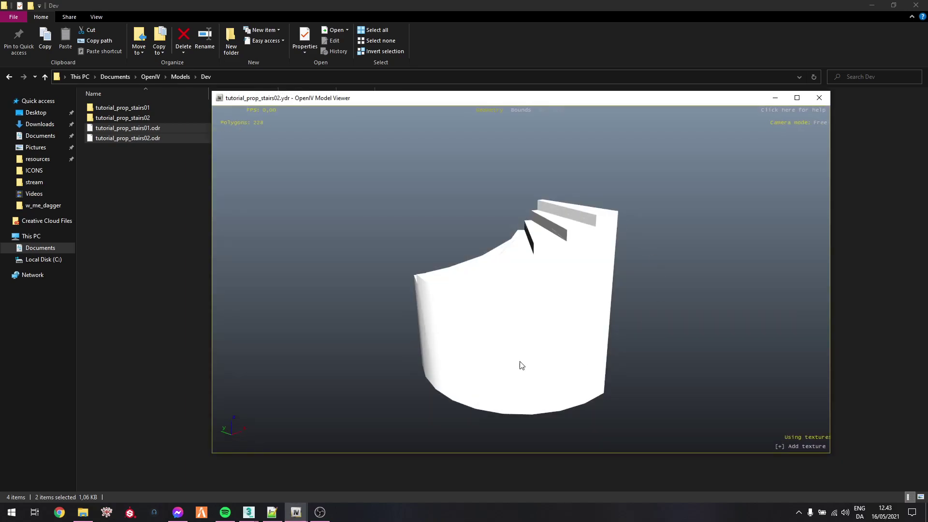
left_click_drag(727, 258, 624, 273)
key("Escape")
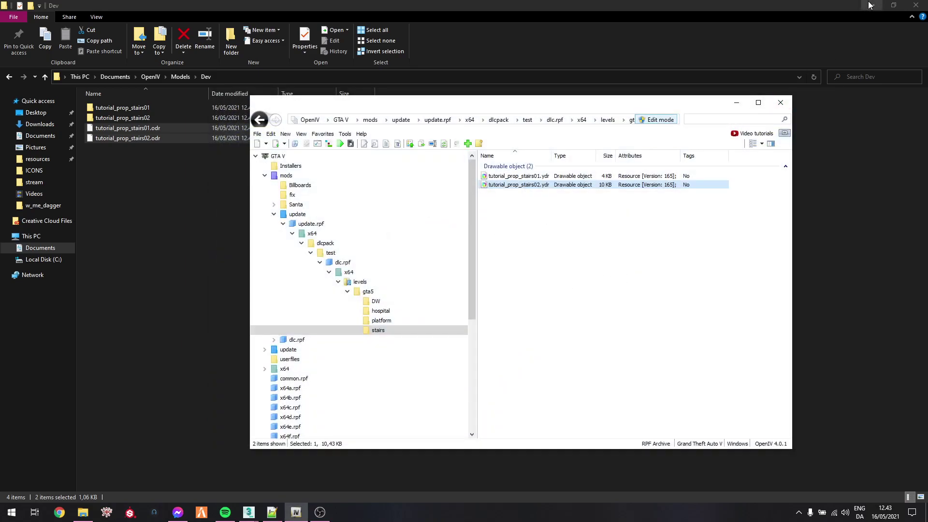
Step: Minimize File Explorer, return to 3ds Max, deselect the staircase and open the Ytyp tool of GTA V Map Scripts
left_click(872, 6)
left_click(588, 276)
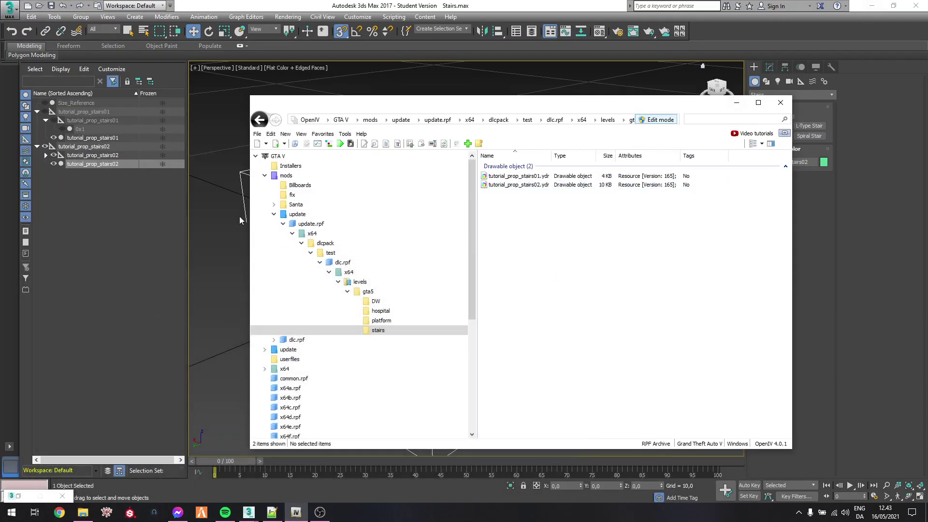
left_click(202, 204)
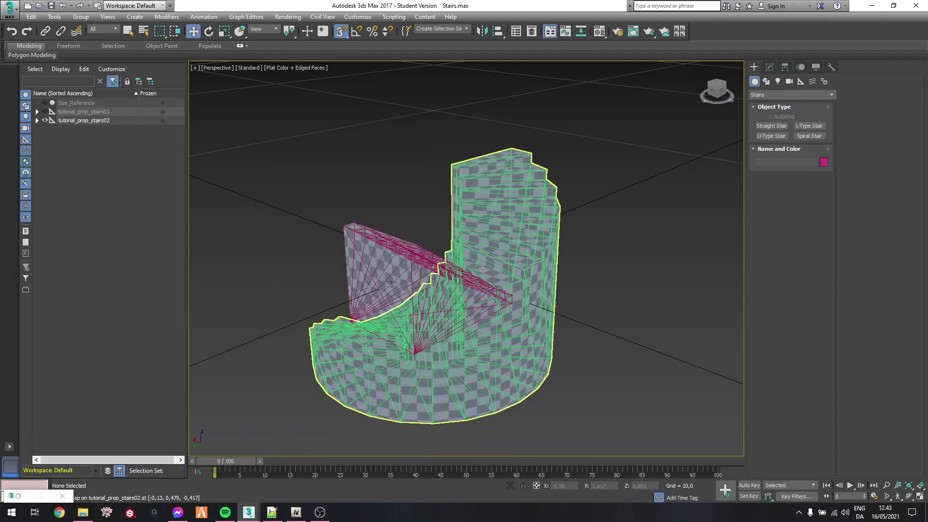
key("alt+Tab")
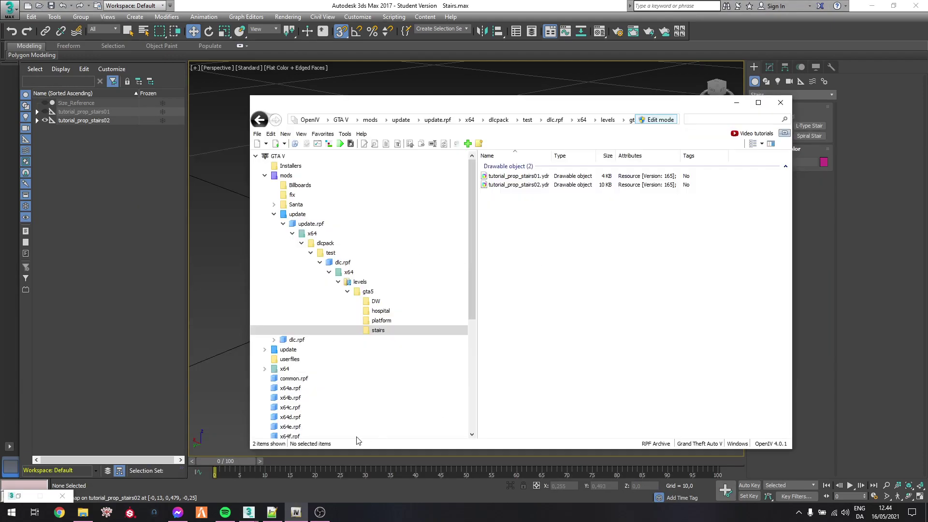
key("alt+Tab")
left_click(831, 67)
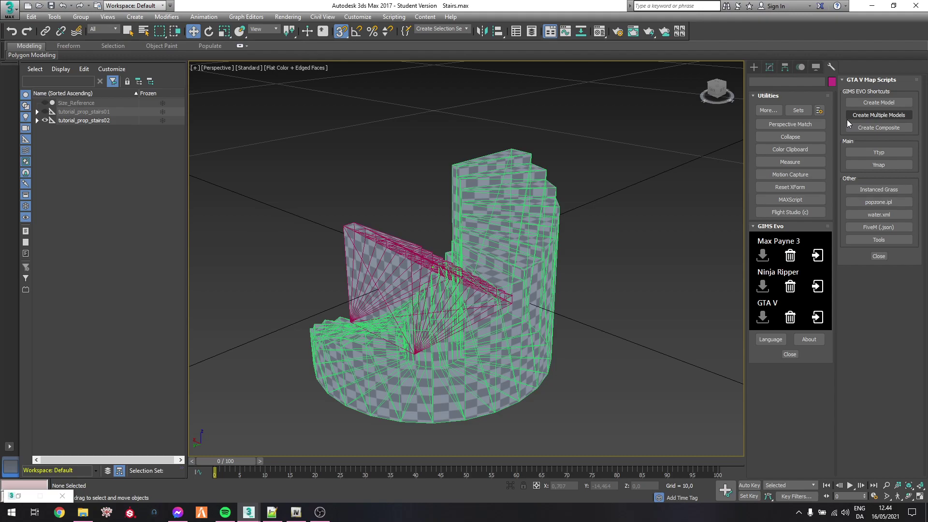
left_click(879, 151)
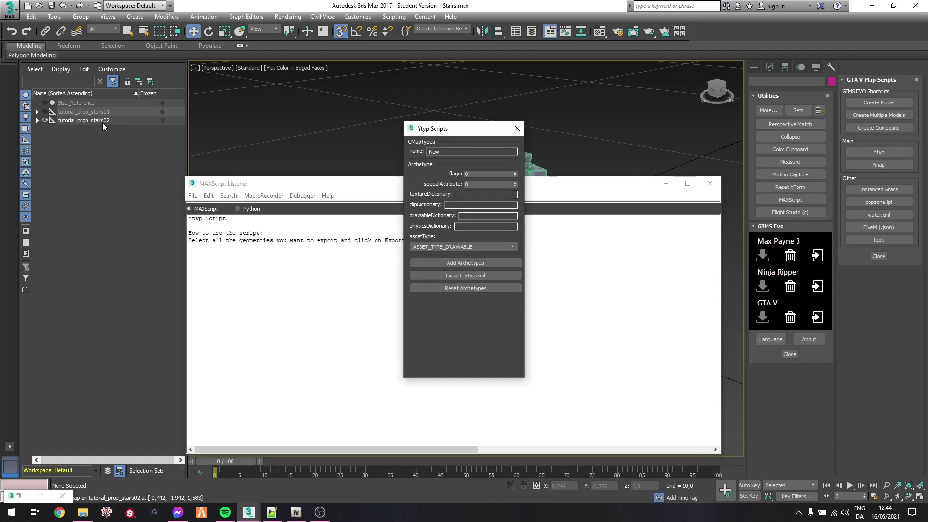
Step: Select the tutorial_prop_stairs01 mesh and set the texture dictionary to dev_platform_dictionary, copied from the .ytd file name in OpenIV's platform folder
left_click(37, 112)
left_click(97, 129)
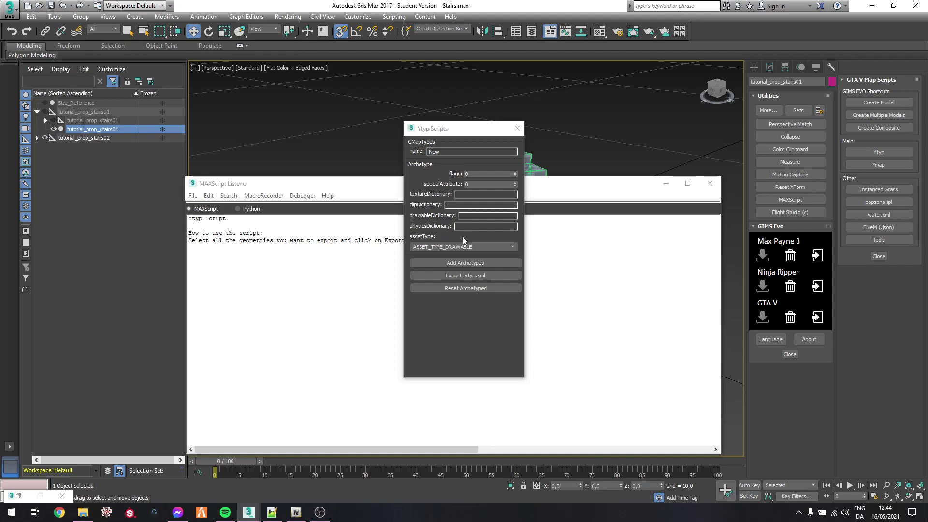
left_click(478, 194)
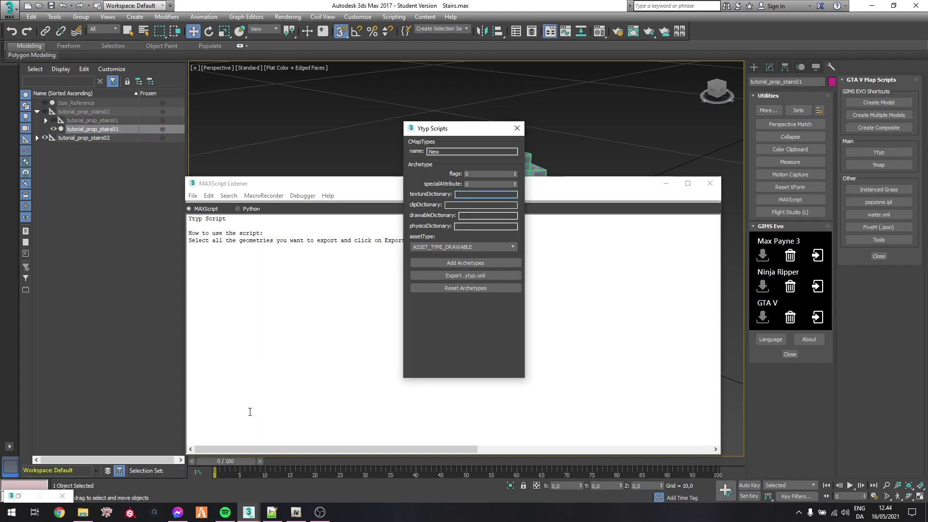
left_click(296, 514)
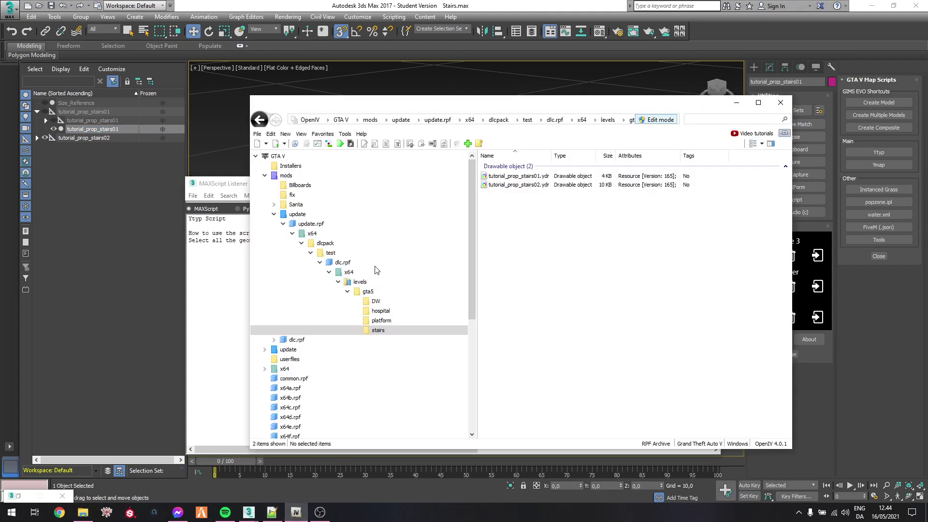
left_click(385, 322)
left_click(527, 238)
left_click(527, 239)
key("ctrl+c")
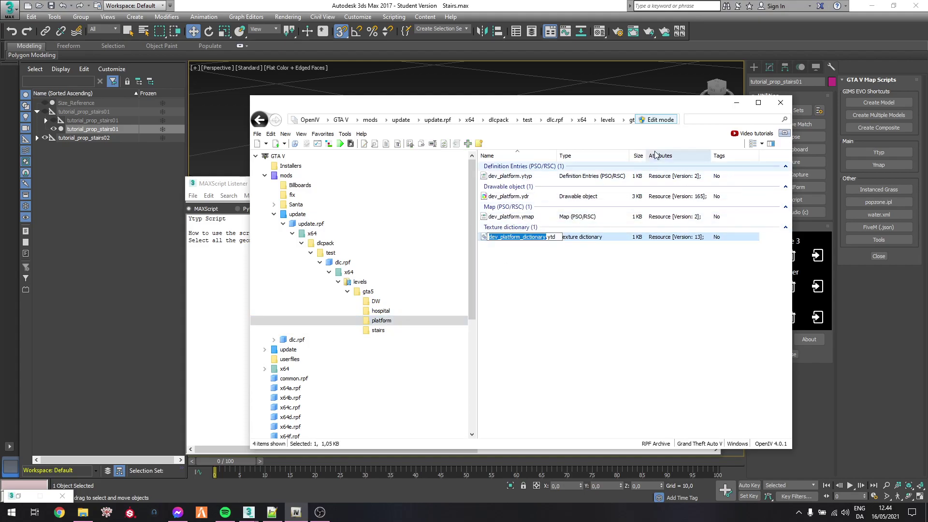
left_click(378, 331)
left_click(736, 103)
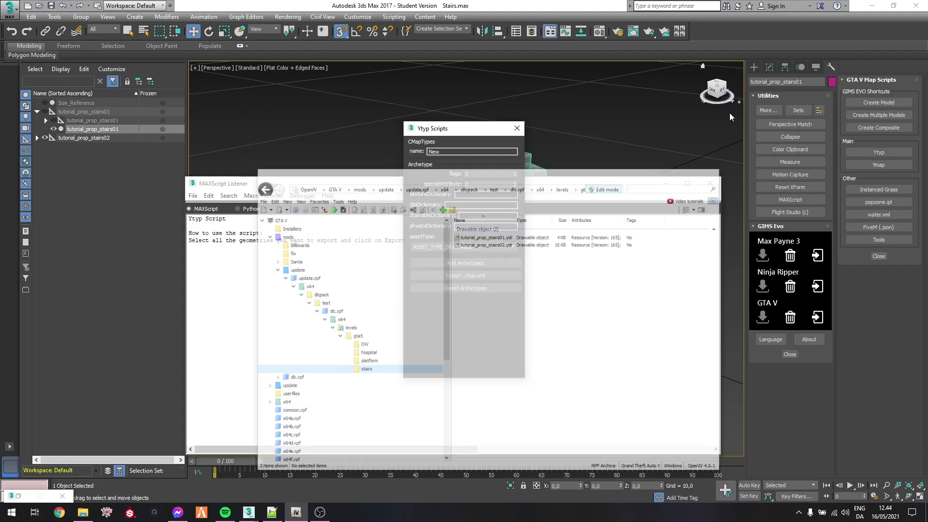
key("ctrl+v")
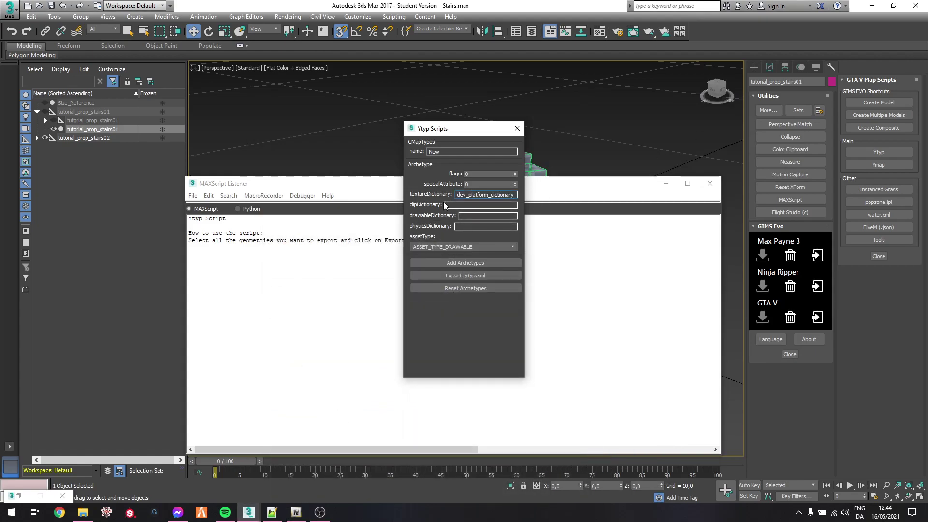
Step: Set the physics dictionary to RENAME and add archetypes for tutorial_prop_stairs01 and tutorial_prop_stairs02 in turn
left_click(477, 225)
left_click(471, 263)
left_click(37, 138)
left_click(110, 155)
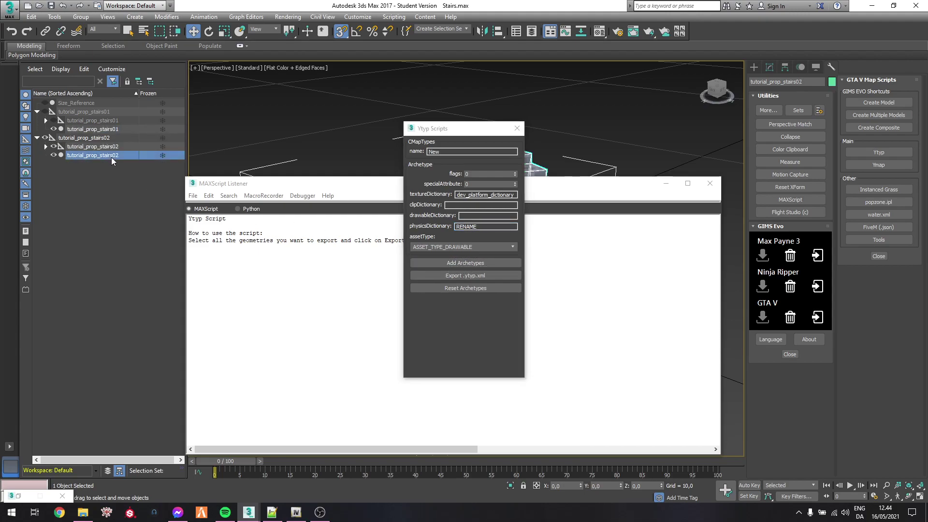
left_click(472, 265)
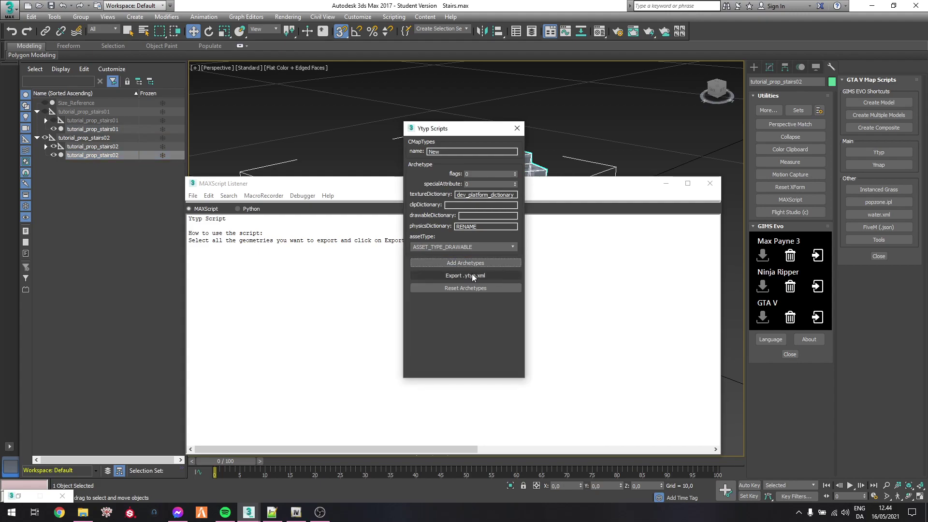
Step: Export the archetypes to the Desktop as New.ytyp.xml, then switch to File Explorer
left_click(474, 276)
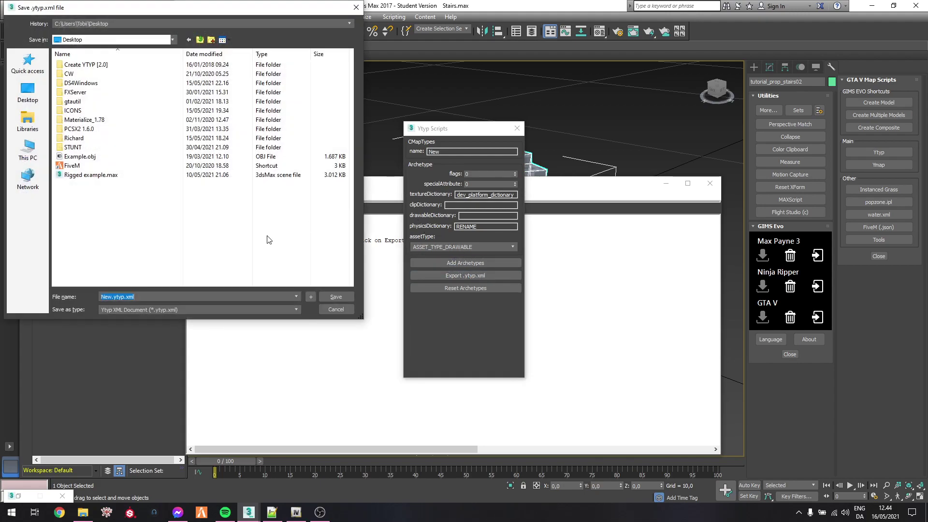
left_click(338, 298)
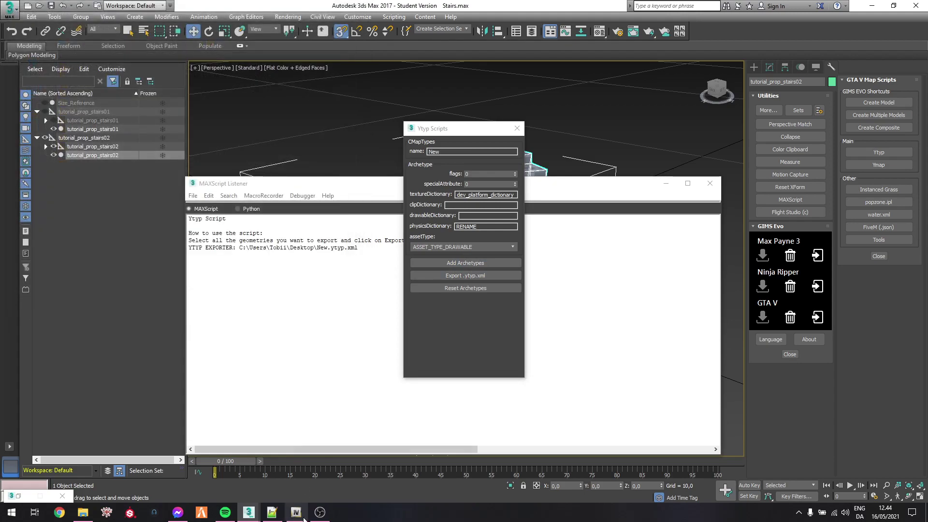
left_click(303, 513)
left_click(83, 512)
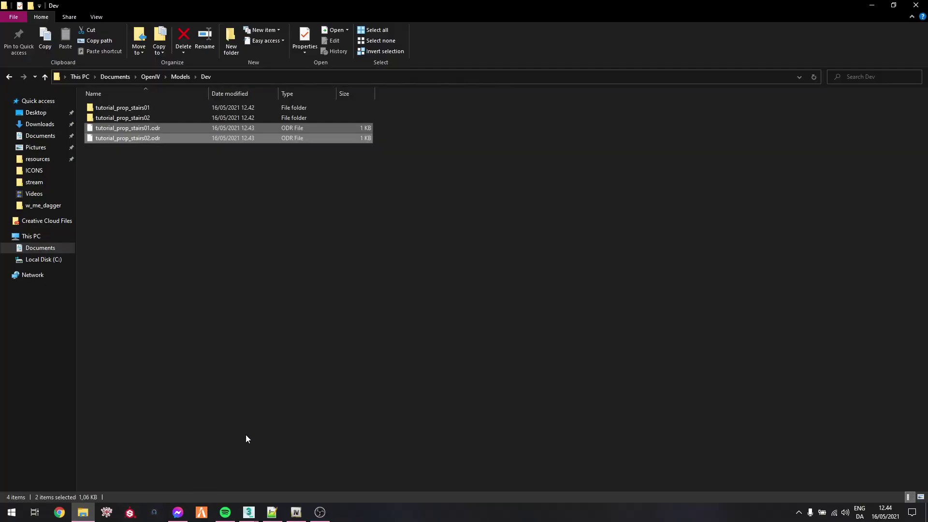
Step: Import New.ytyp.xml from the Desktop into the stairs folder in OpenIV and rename the imported file Stairs.ytyp
left_click(36, 113)
left_click_drag(127, 230, 498, 232)
key("alt+Tab")
left_click(498, 205)
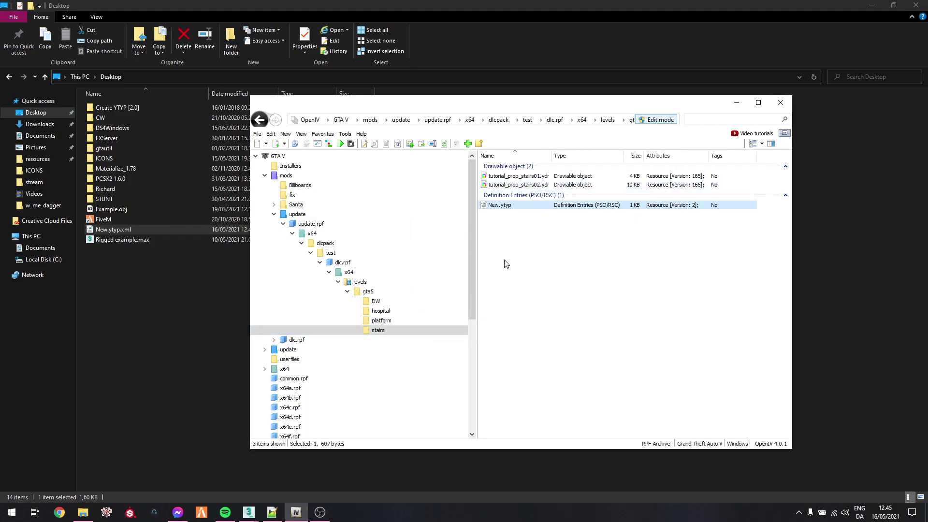
key("F2")
type("Stairs")
key("Return")
Step: Open Stairs.ytyp for editing and set the first archetype's physicsDictionary to tutorial_prop_stairs01, copied from its name
right_click(505, 206)
left_click(515, 227)
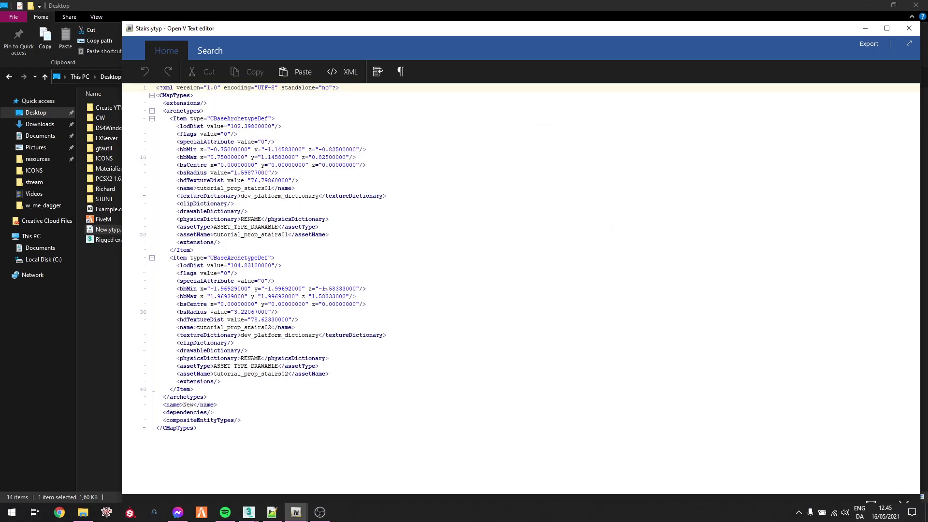
left_click_drag(191, 220, 229, 219)
left_click(260, 218)
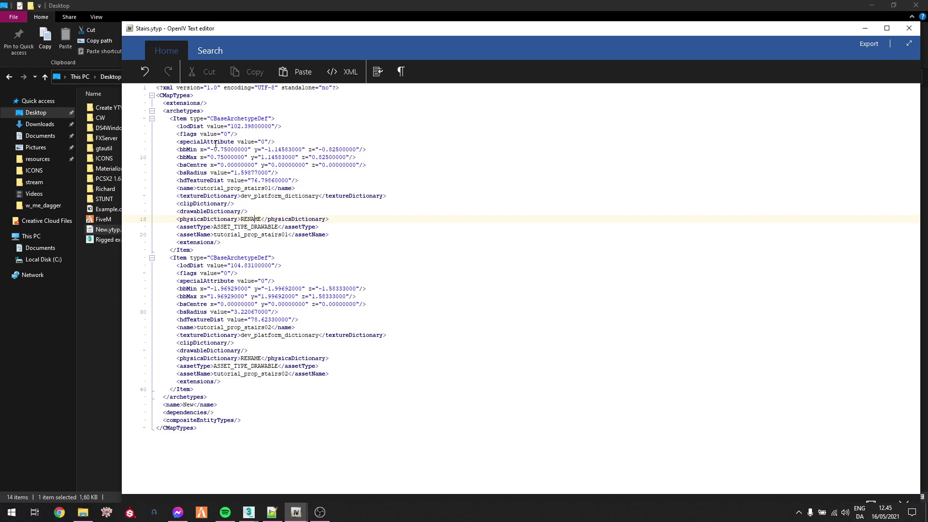
double_click(252, 189)
key("ctrl+c")
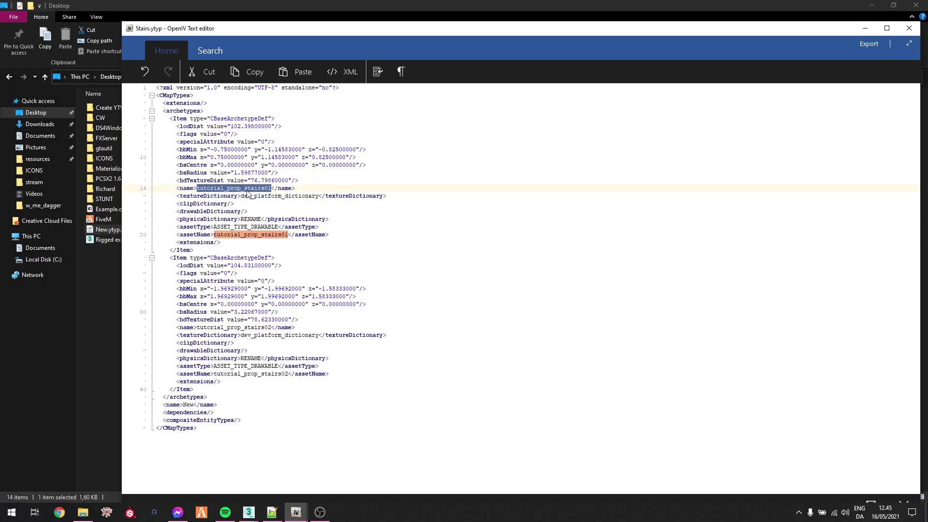
double_click(251, 220)
key("ctrl+v")
Step: Set the second archetype's physicsDictionary to tutorial_prop_stairs02, copied from its name, and save and close Stairs.ytyp
double_click(243, 328)
key("ctrl+c")
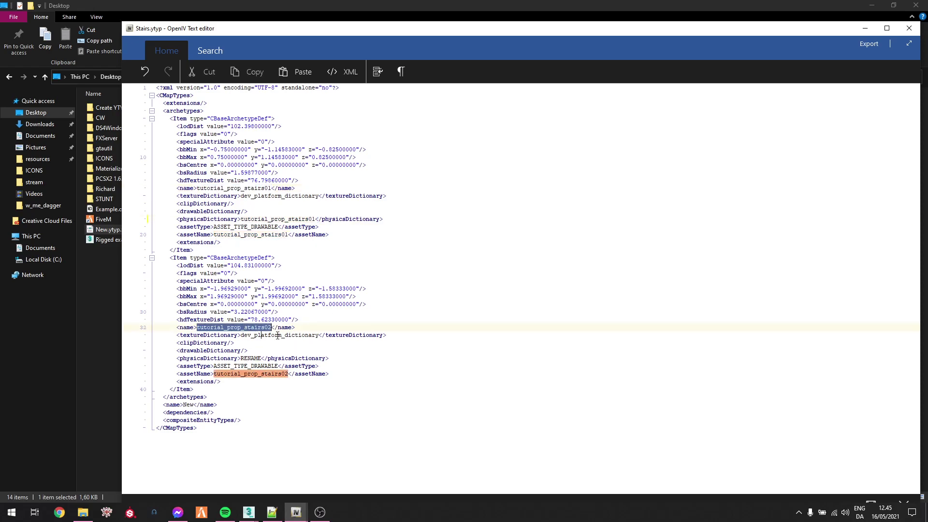
double_click(251, 358)
key("ctrl+v")
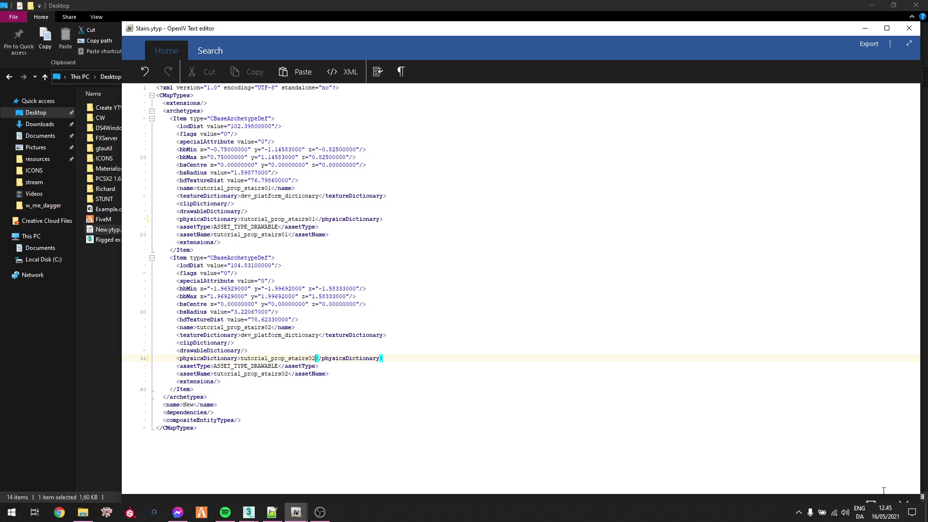
left_click(869, 500)
left_click(574, 281)
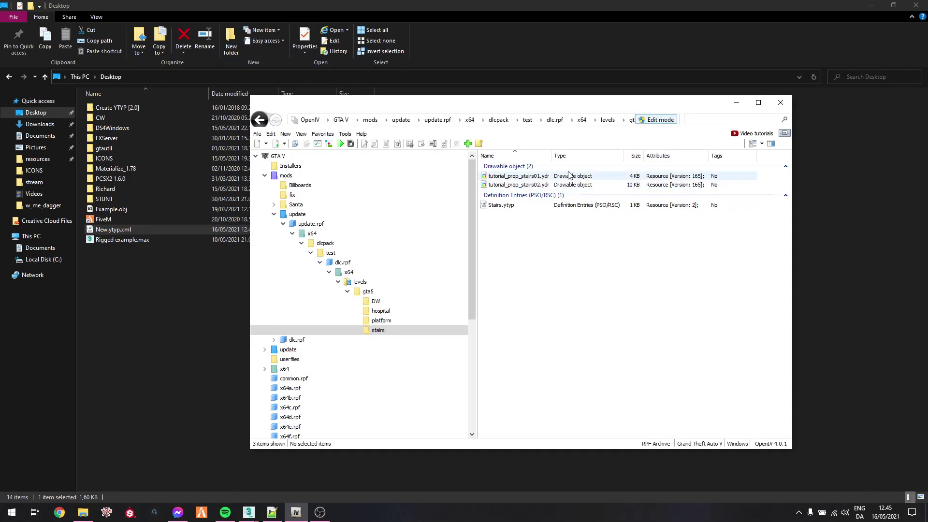
Step: Minimize File Explorer and 3ds Max, launch CodeWalker, expand its side panel and show the toolbar
left_click(872, 6)
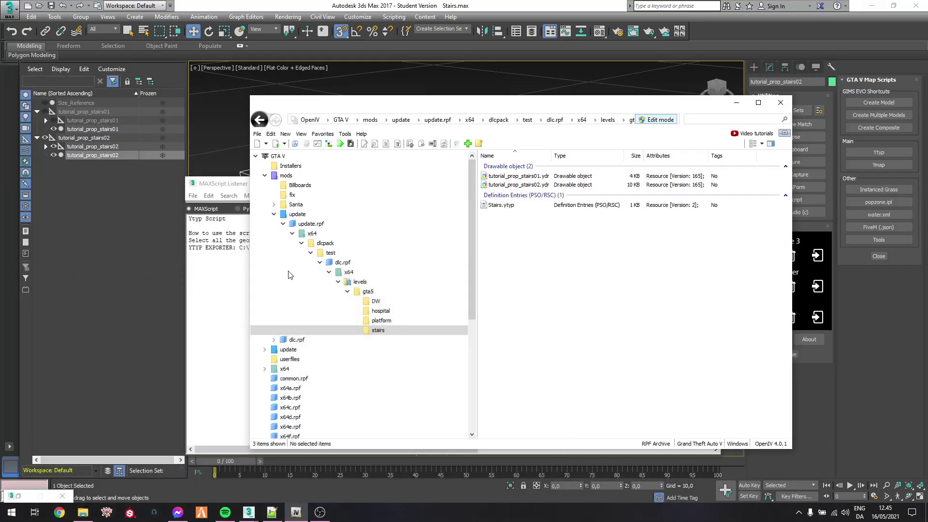
left_click(871, 6)
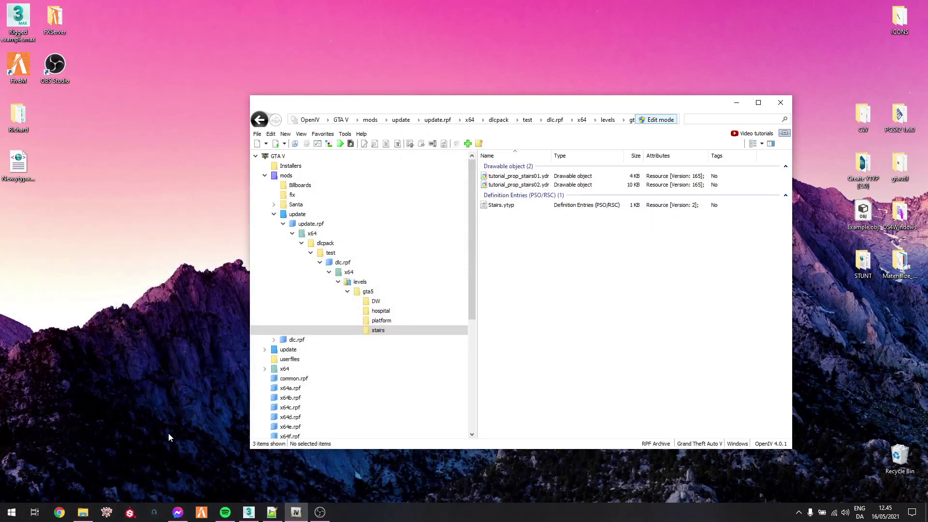
left_click(107, 512)
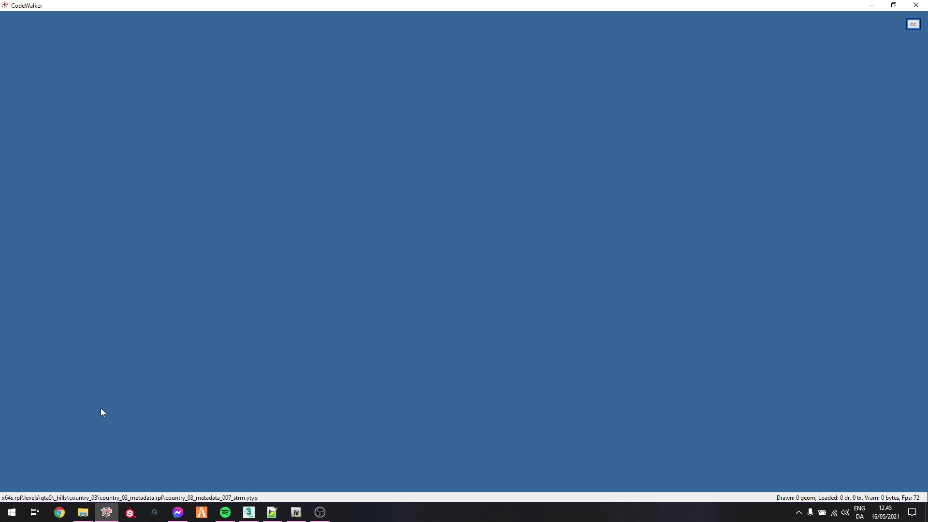
key("alt+Tab")
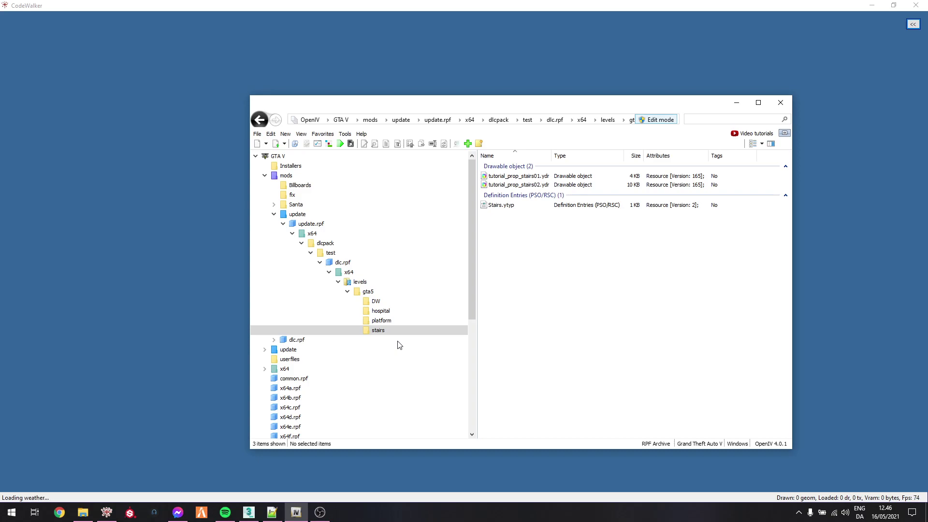
left_click(570, 7)
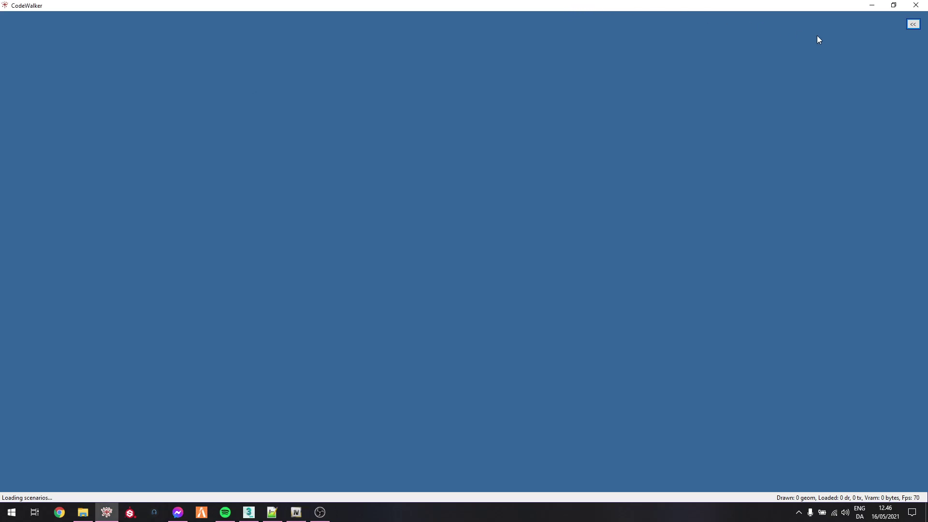
left_click(913, 25)
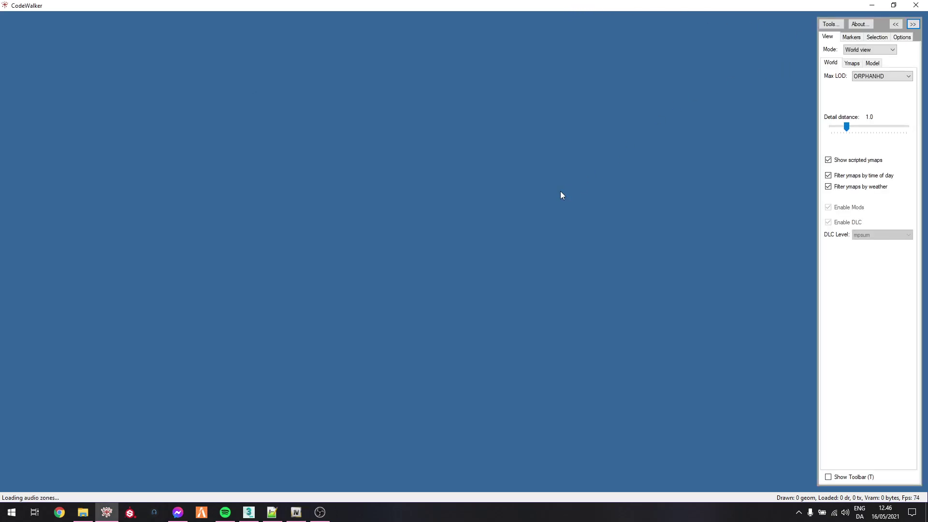
key("t")
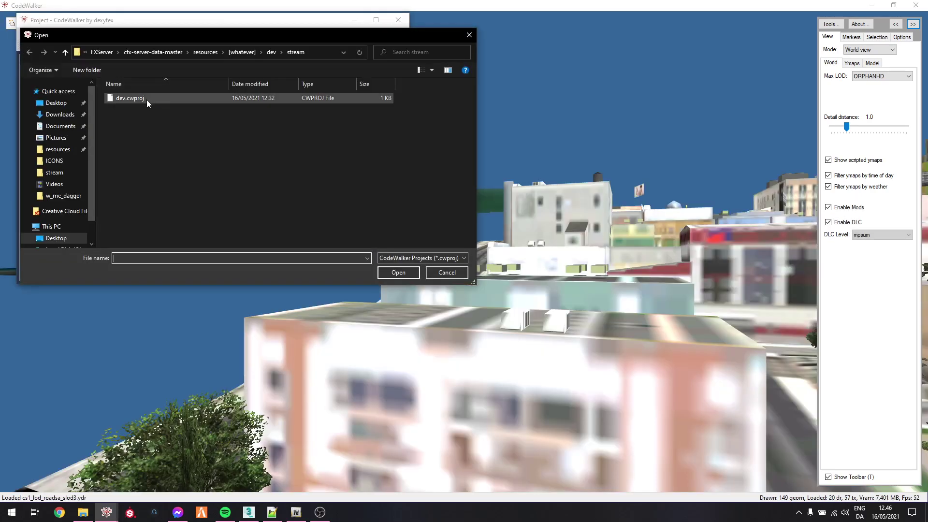
Step: Open the dev.cwproj project, go to the dev_platform entity in dev_platform.ymap and move the project window clear of the toolbar
double_click(148, 100)
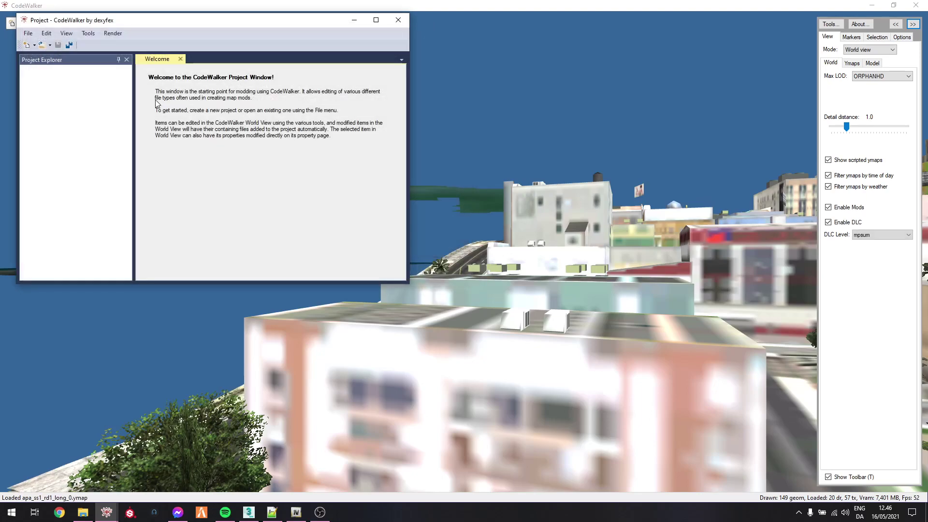
double_click(37, 85)
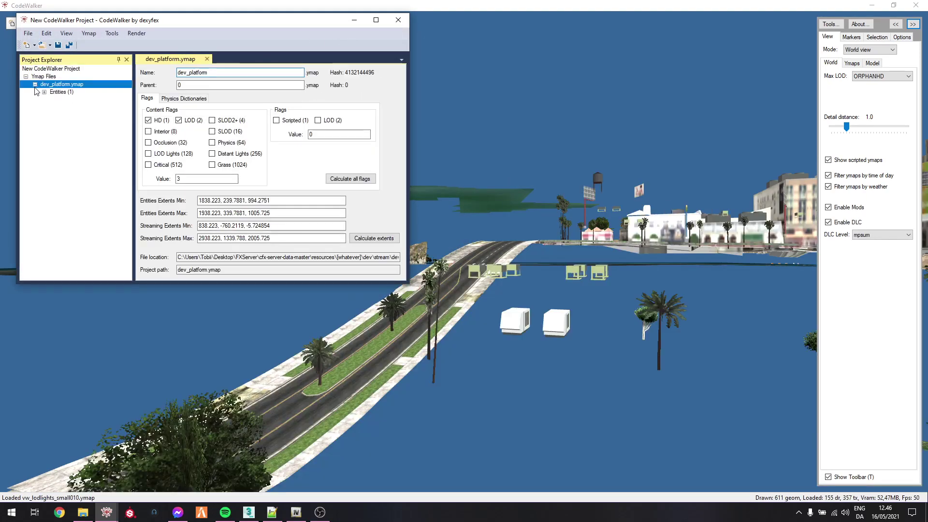
left_click(44, 92)
double_click(72, 99)
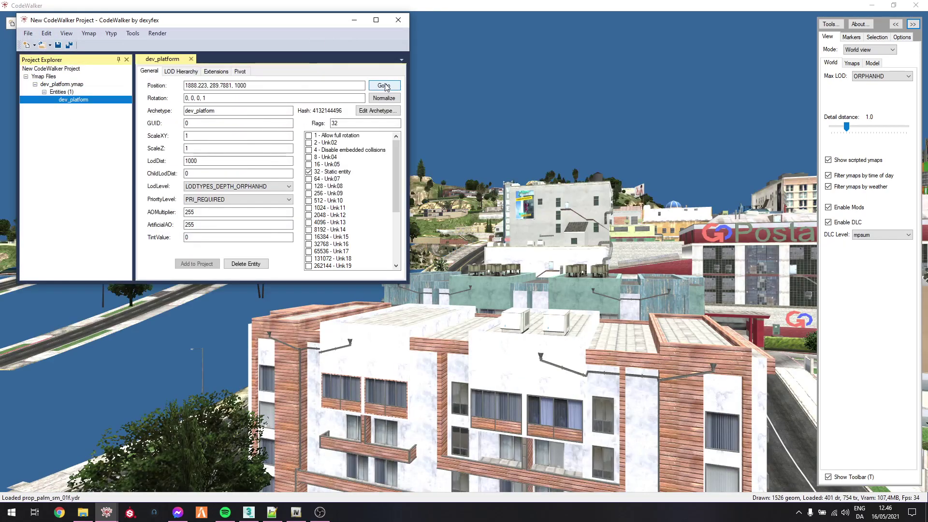
left_click(385, 86)
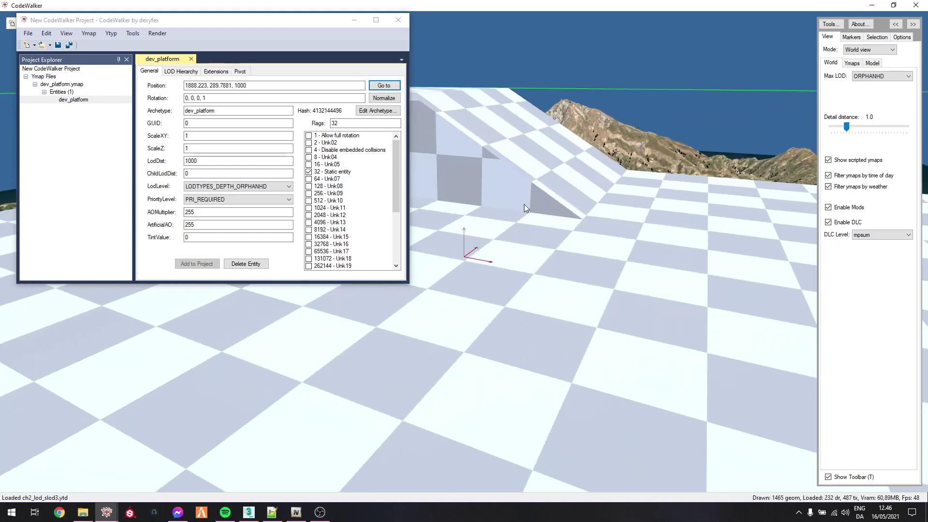
mouse_move(524, 204)
left_mouse_down()
mouse_move(478, 205)
mouse_move(470, 222)
mouse_move(512, 231)
mouse_move(526, 212)
left_mouse_up()
left_click_drag(237, 24, 229, 48)
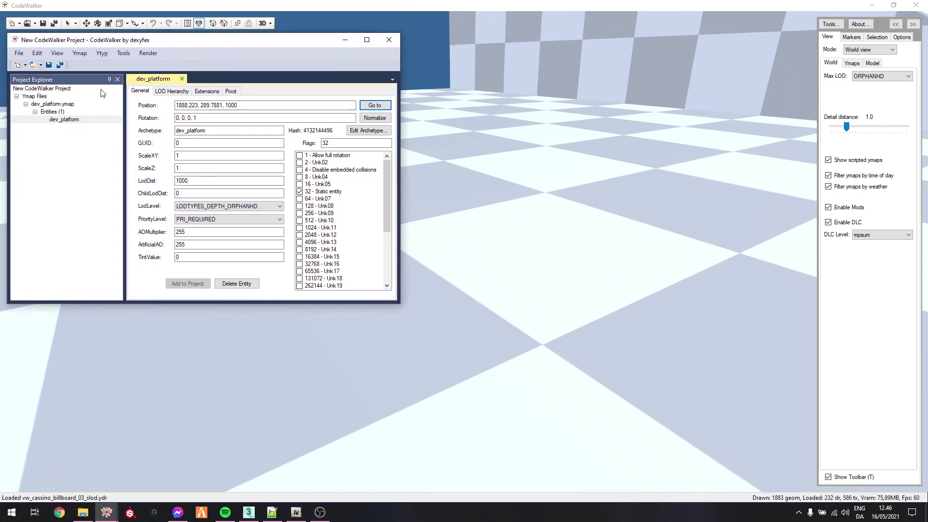
Step: Add a new entity to dev_platform.ymap and set its archetype to tutorial_prop_stairs01, copied from the .ydr name in OpenIV
left_click(102, 53)
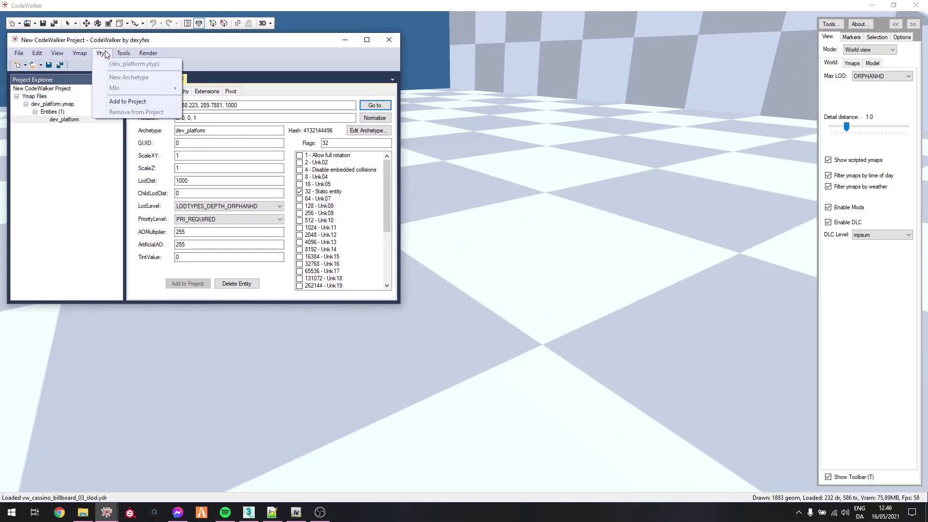
mouse_move(80, 55)
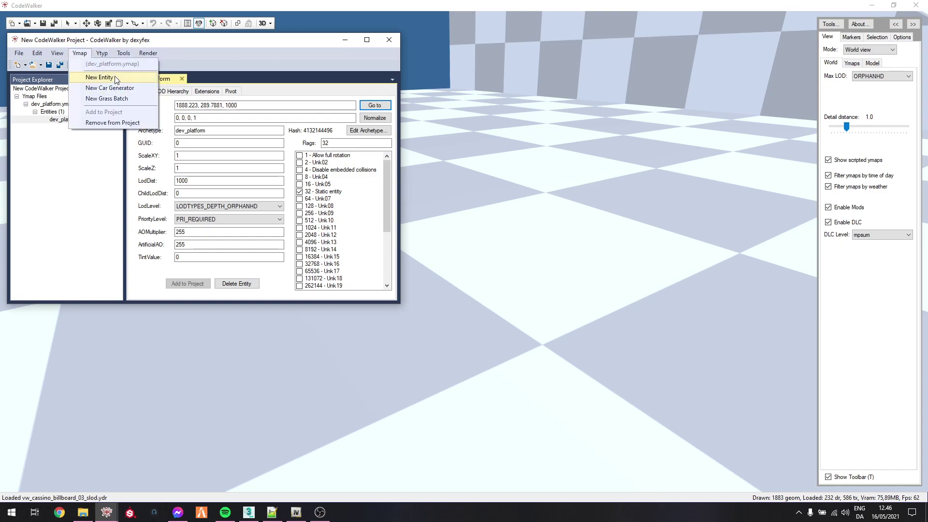
left_click(99, 77)
key("alt+Tab")
left_click(457, 160)
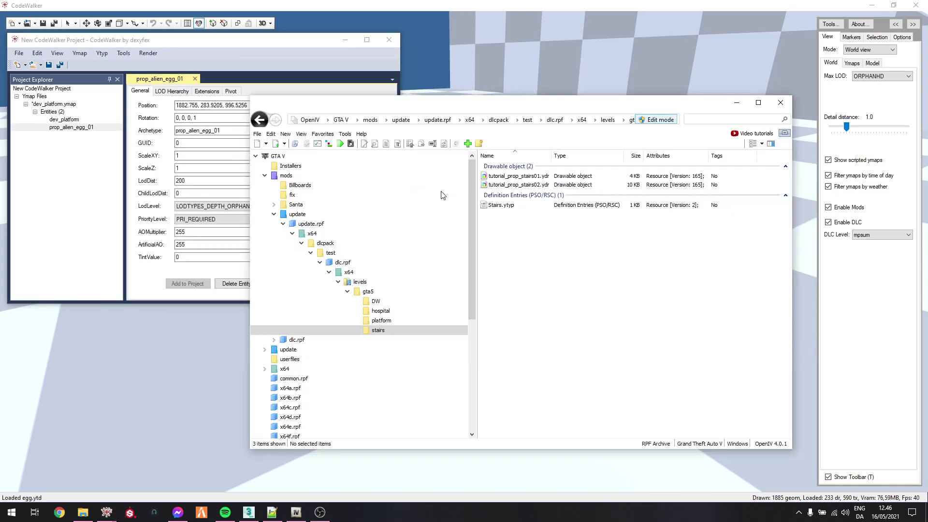
left_click(537, 176)
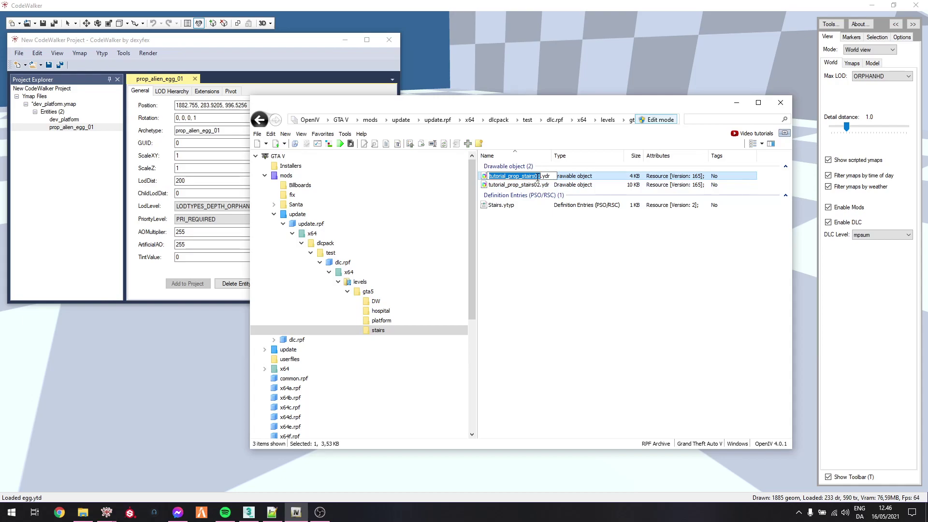
key("alt+Tab")
double_click(181, 130)
type("tutorial_prop_stairs01")
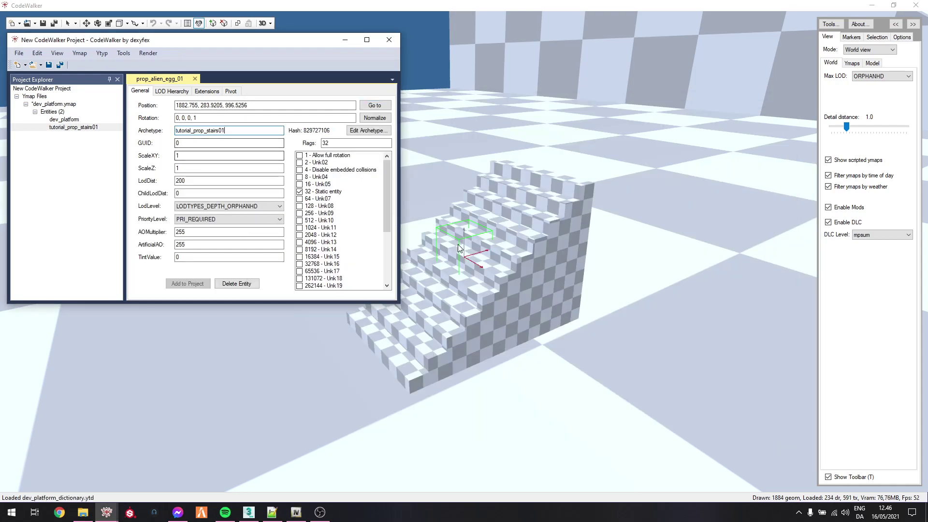
Step: Lower the straight staircase onto the platform floor, to a height of about 996.21
left_click(86, 23)
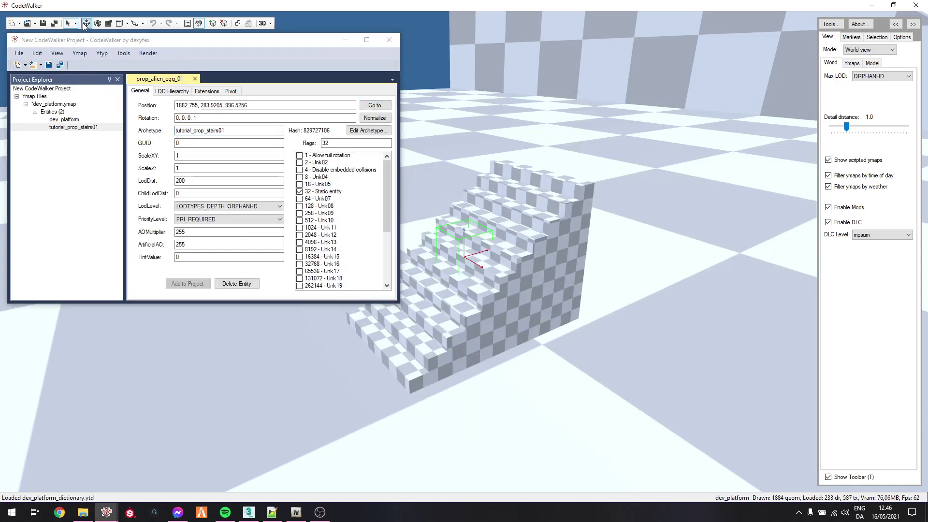
mouse_move(473, 242)
left_mouse_down()
mouse_move(474, 329)
mouse_move(469, 258)
left_mouse_up()
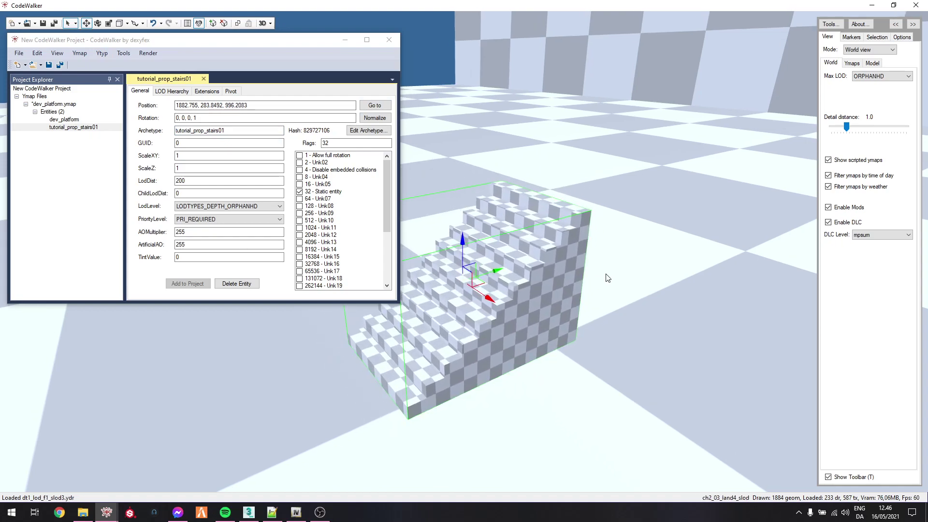
left_click_drag(607, 274, 652, 255)
Step: Duplicate the straight staircase beside the original and set the copy's archetype to tutorial_prop_stairs02
left_click_drag(733, 212, 592, 183, "shift")
left_click(244, 130)
key("BackSpace")
type("2")
Step: Select both staircases, move them together near the raised block at about 1884.09, 267.73, and minimize the project window
right_click(654, 224)
right_click(597, 205, "ctrl")
left_click_drag(597, 208, 483, 244)
scroll(528, 260, "down", 5)
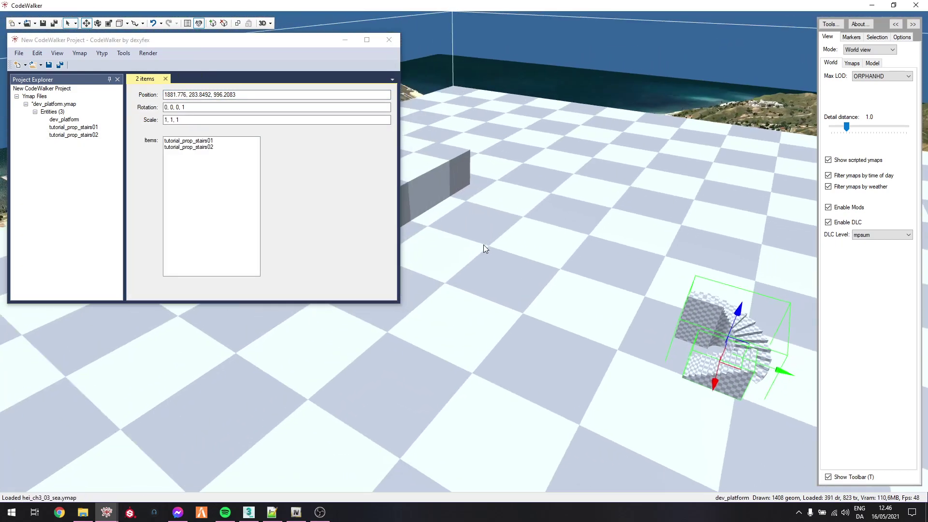
left_click_drag(761, 378, 382, 85)
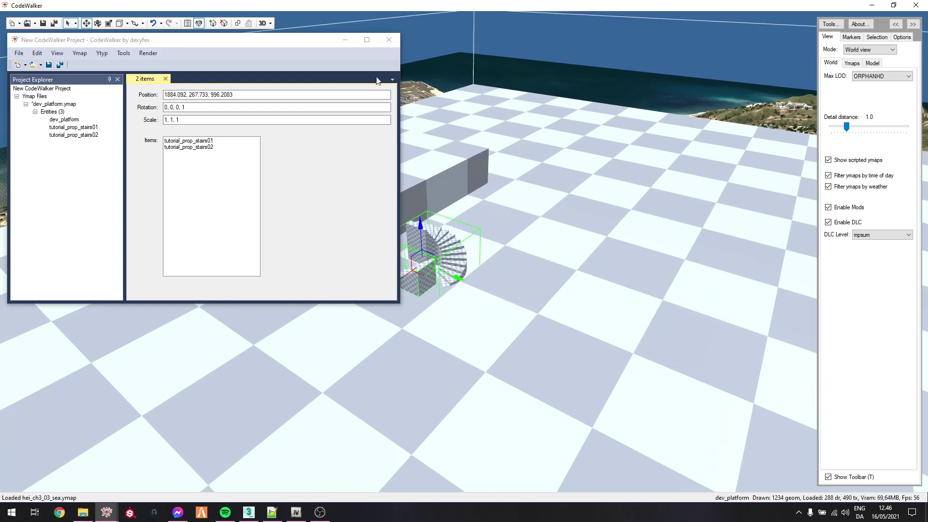
left_click(346, 40)
scroll(461, 216, "up", 10)
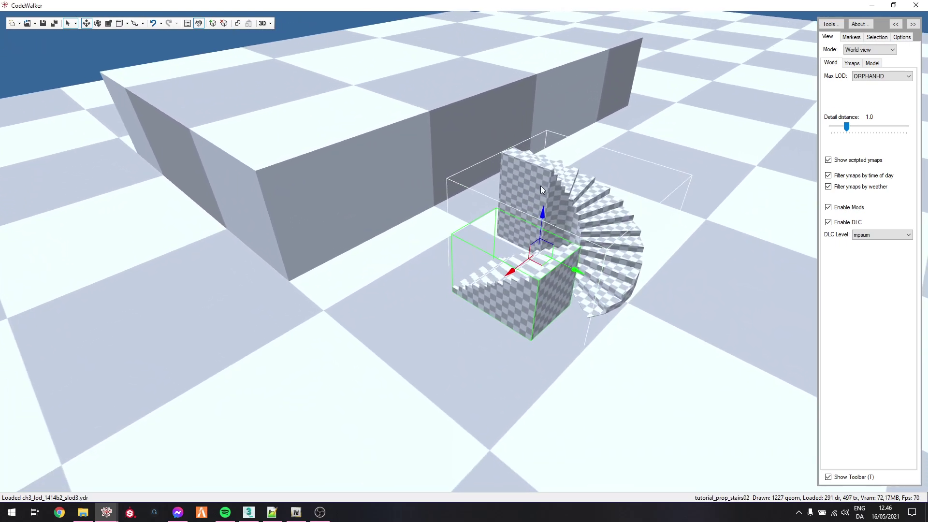
Step: Rotate the curved staircase tutorial_prop_stairs02 and move it against the side of the raised block, adjusting its height
key("e")
left_click_drag(492, 274, 312, 269)
key("a")
key("w")
key("w")
key("e")
left_click_drag(483, 267, 274, 260)
key("w")
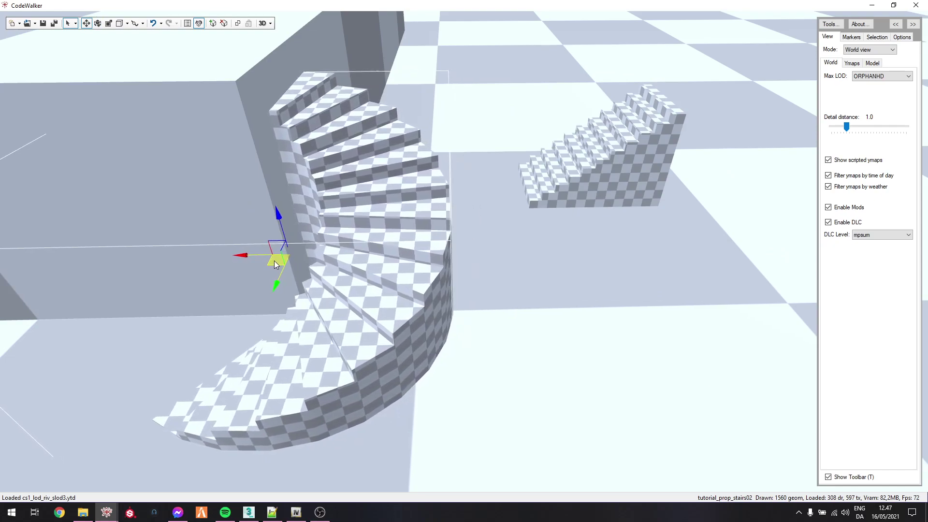
left_click_drag(279, 220, 274, 182)
Step: Select the straight staircase tutorial_prop_stairs01, rotate it to face the raised block and move it against the block's side
left_click_drag(405, 183, 568, 240)
key("w")
key("s")
key("w")
key("s")
left_click_drag(424, 282, 406, 207)
key("d")
right_click(463, 340)
left_click_drag(453, 335, 308, 182)
key("e")
left_click_drag(391, 201, 305, 254)
key("d")
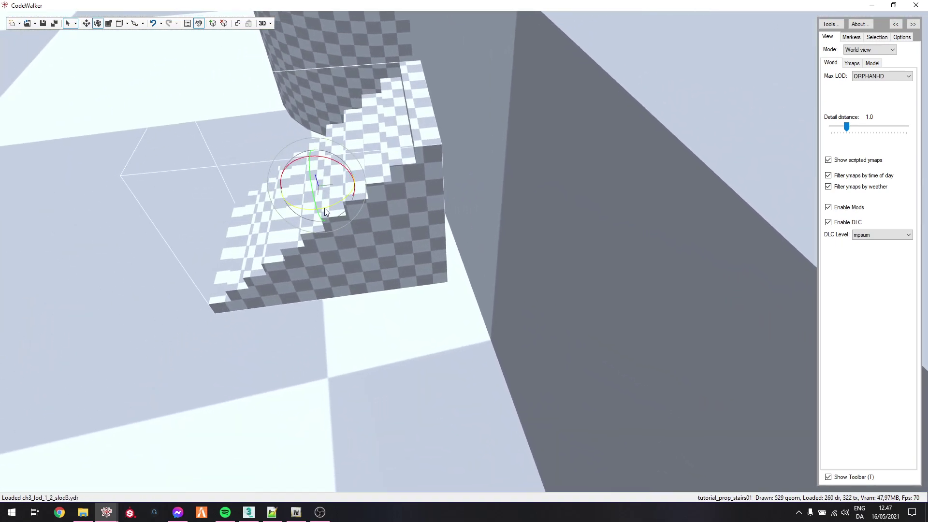
key("w")
left_click_drag(361, 178, 447, 213)
Step: Duplicate the straight staircase and arrange two copies back to back on the open floor in front of the block
scroll(447, 214, "down", 5)
mouse_move(500, 233)
left_mouse_down("shift")
mouse_move(308, 352)
mouse_move(328, 304)
mouse_move(329, 312)
mouse_move(406, 277)
mouse_move(291, 253)
mouse_move(354, 268)
mouse_move(336, 246)
mouse_move(519, 286)
mouse_move(496, 229)
mouse_move(504, 203)
mouse_move(515, 201)
left_mouse_up("shift")
key("e")
key("w")
key("e")
key("w")
left_click_drag(467, 239, 711, 293)
Step: Recalculate all flags of dev_platform.ymap in the project window and enable the LOD (2) content flag again
key("alt+Tab")
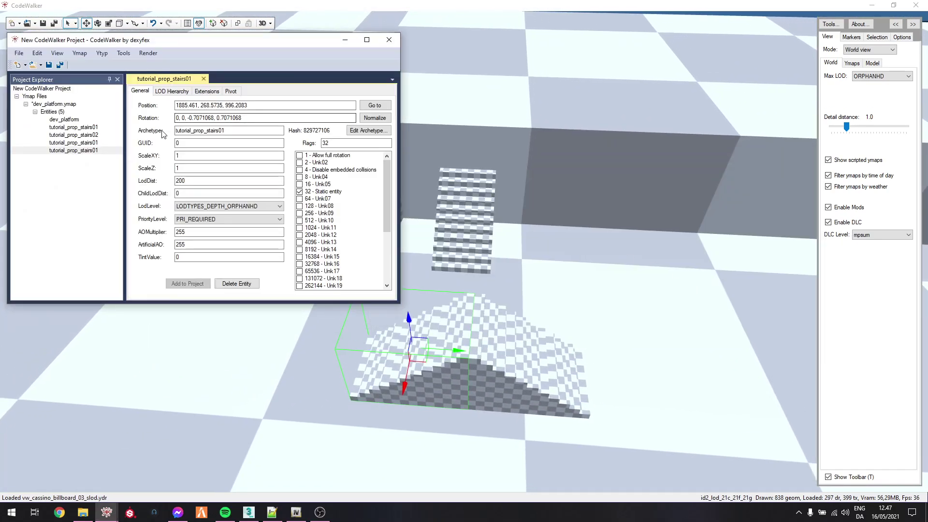
left_click(70, 104)
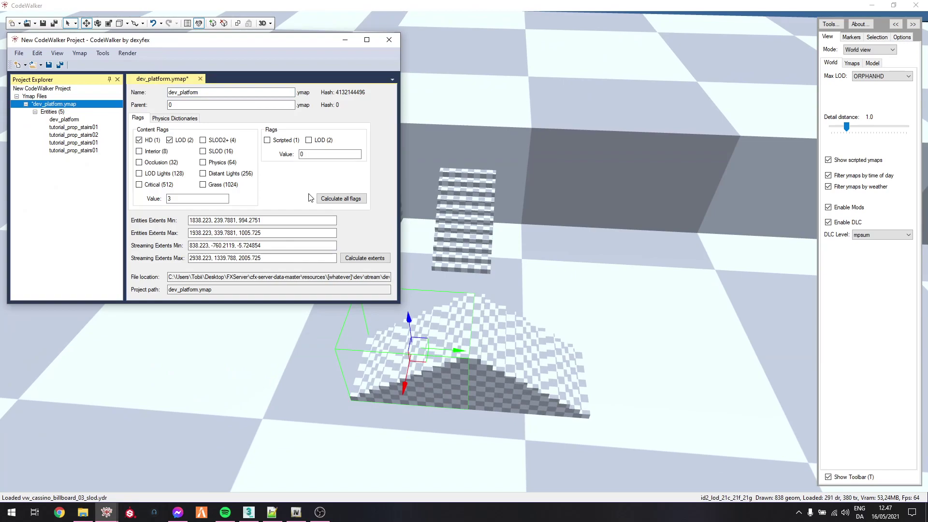
left_click(347, 199)
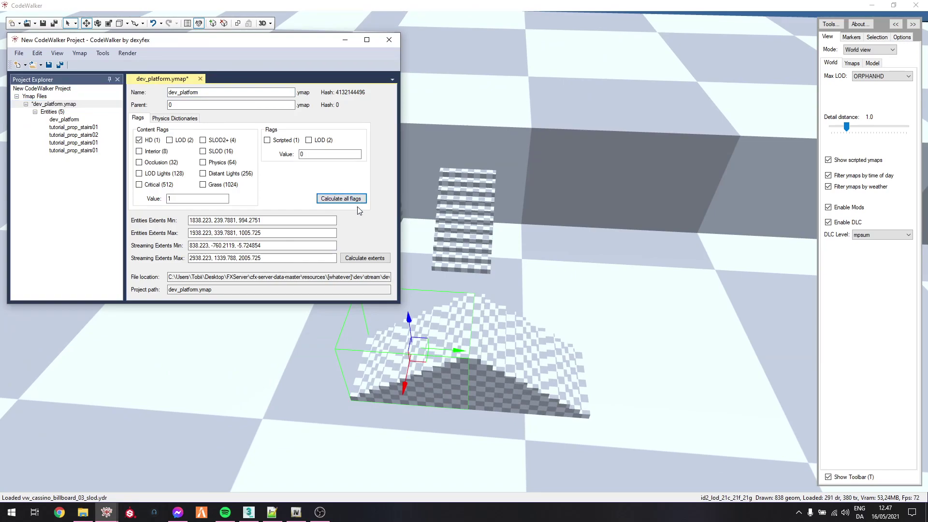
left_click(170, 140)
left_click(103, 53)
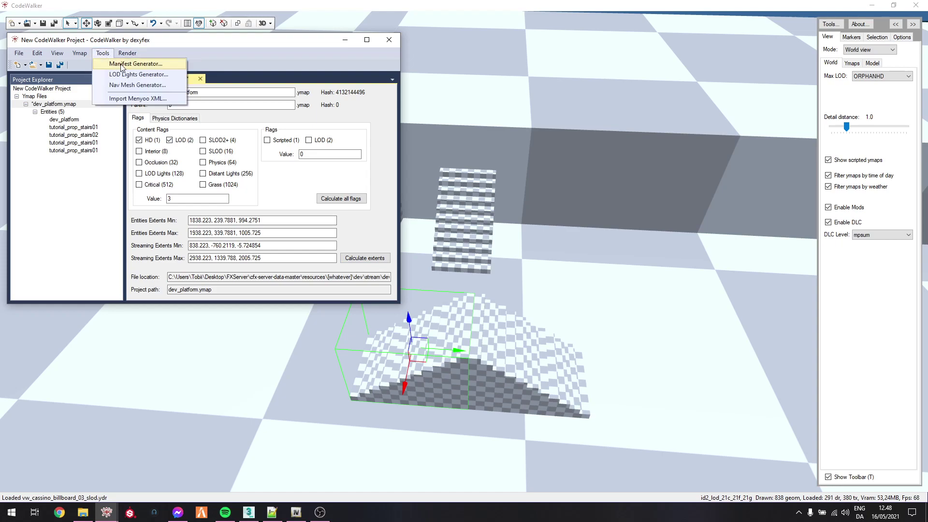
Step: Generate the manifest for the dev_platform project, save it over _manifest.ymf in the stream folder and save all project files
left_click(127, 63)
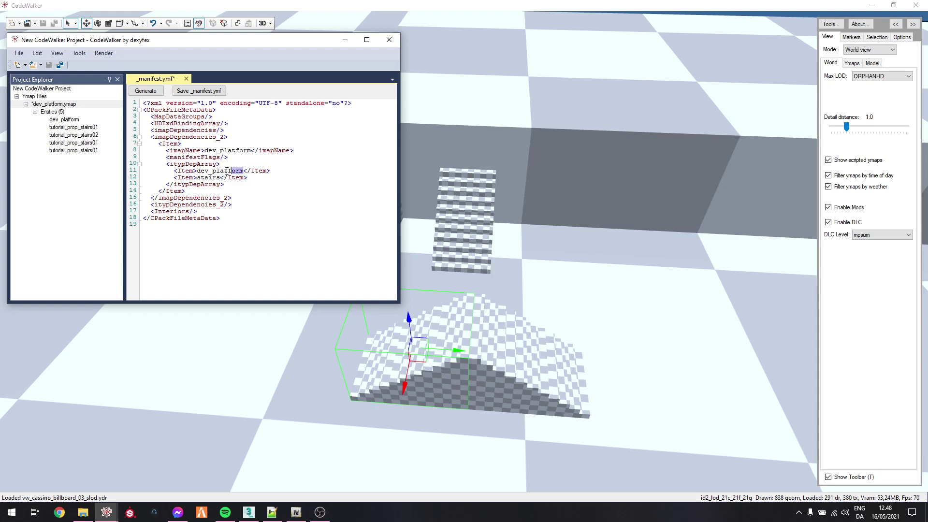
left_click(199, 91)
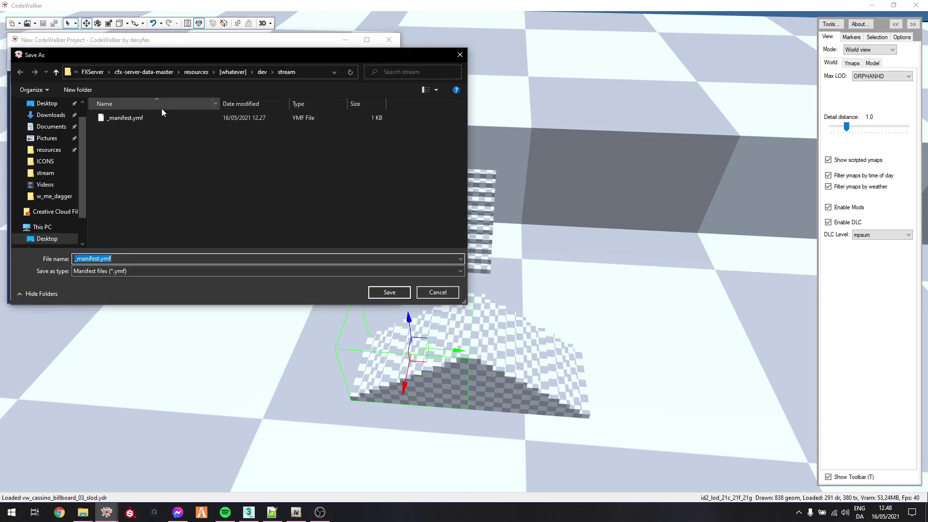
double_click(135, 118)
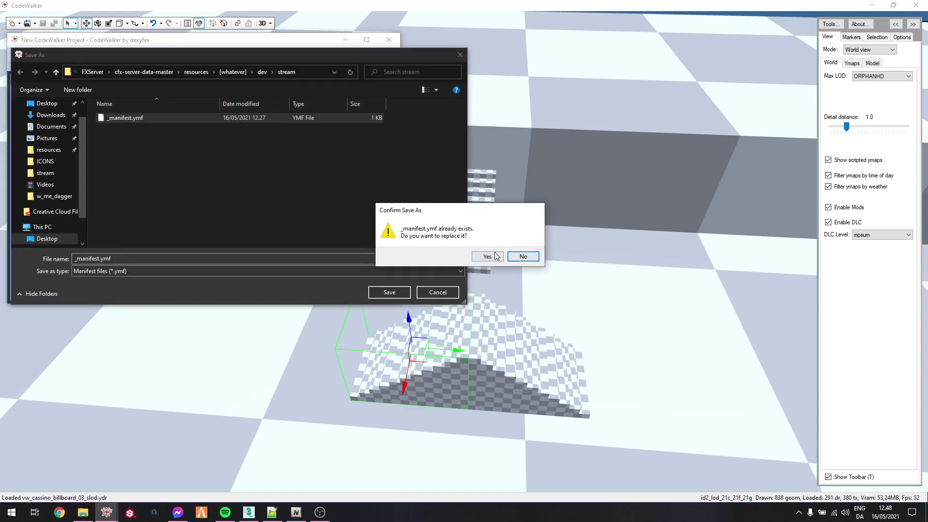
left_click(497, 256)
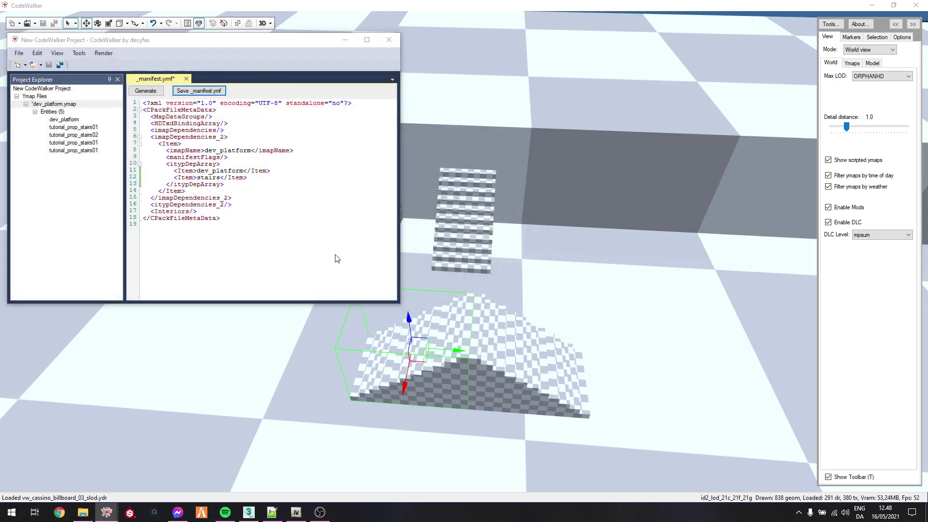
left_click(61, 67)
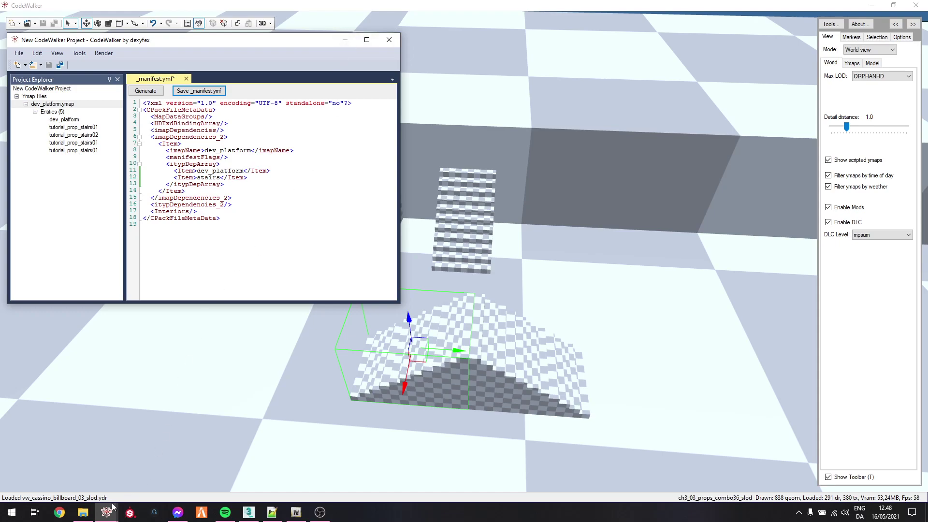
Step: Switch to File Explorer and open the stream folder at Desktop\FXServer\cfx-server-data-master\resources\[whatever]\dev
left_click(83, 512)
left_click(35, 115)
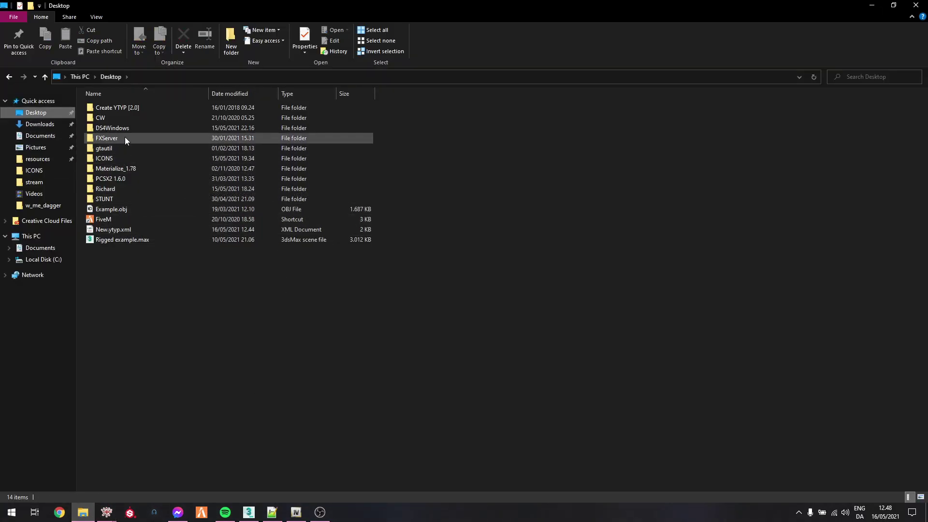
double_click(125, 137)
left_click(136, 110)
double_click(136, 109)
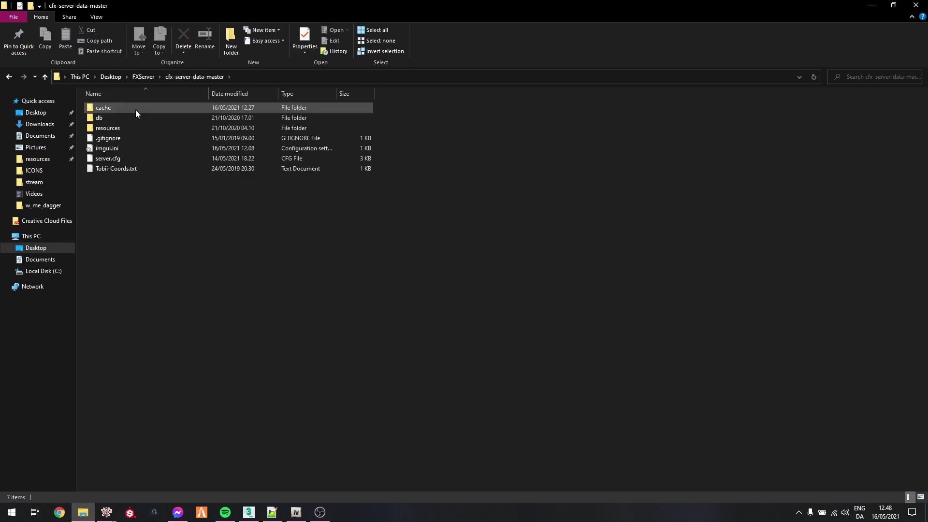
double_click(123, 128)
double_click(120, 158)
double_click(118, 108)
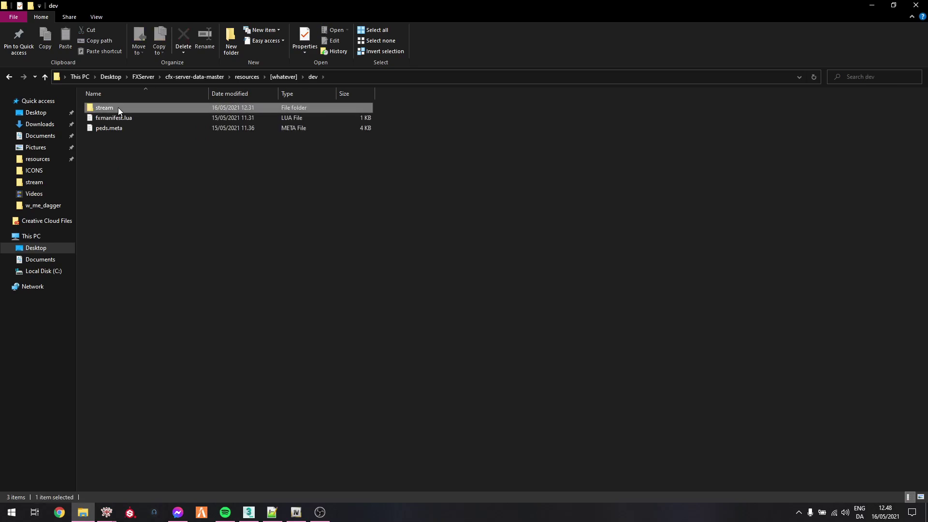
double_click(118, 108)
Step: Copy Stairs.ytyp, tutorial_prop_stairs01.ydr and tutorial_prop_stairs02.ydr from OpenIV into the dev resource's stream folder
left_click(296, 512)
left_click_drag(591, 264, 509, 179)
left_click_drag(151, 265, 152, 273)
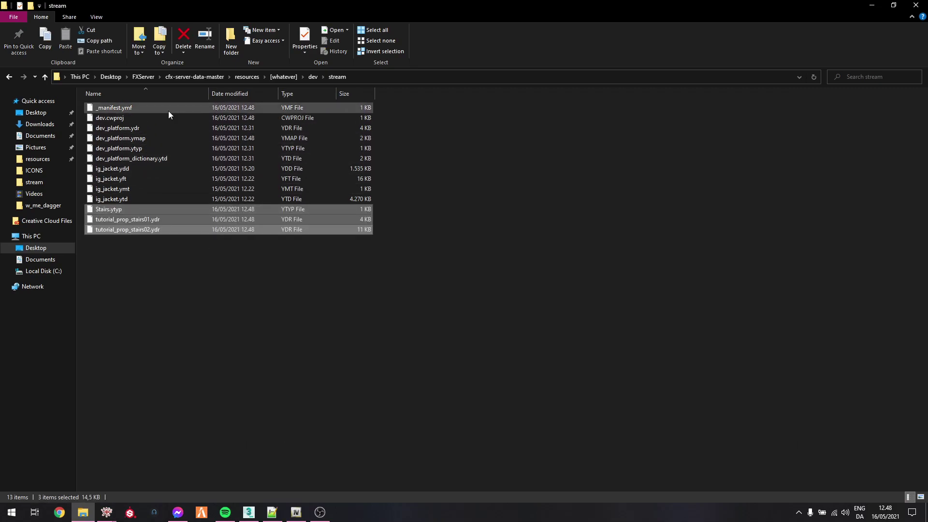
left_click(137, 139)
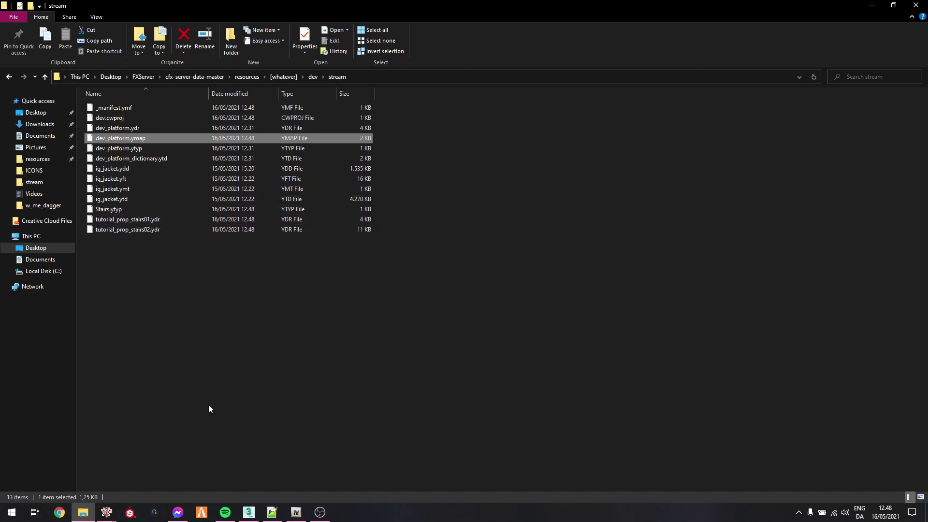
Step: Switch back to CodeWalker, close the project window and exit the program
mouse_move(107, 512)
left_click(162, 479)
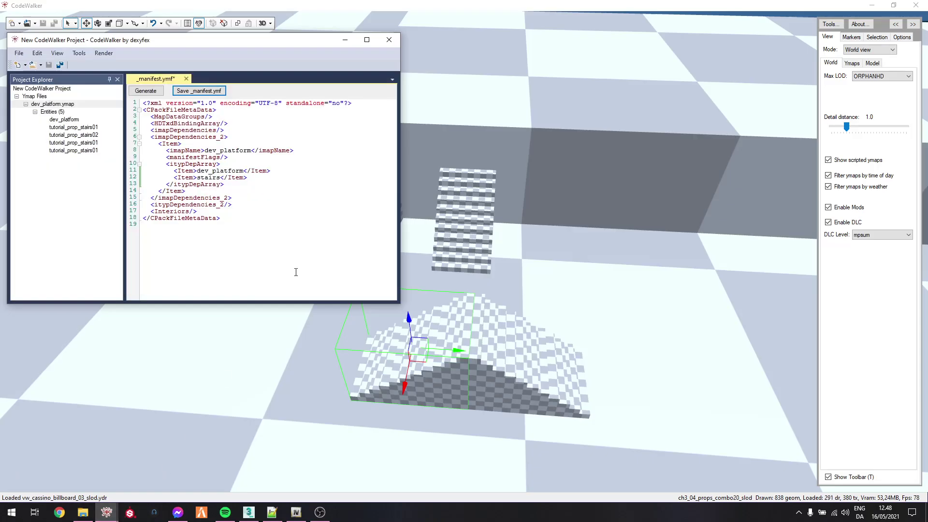
left_click(389, 39)
left_click(480, 285)
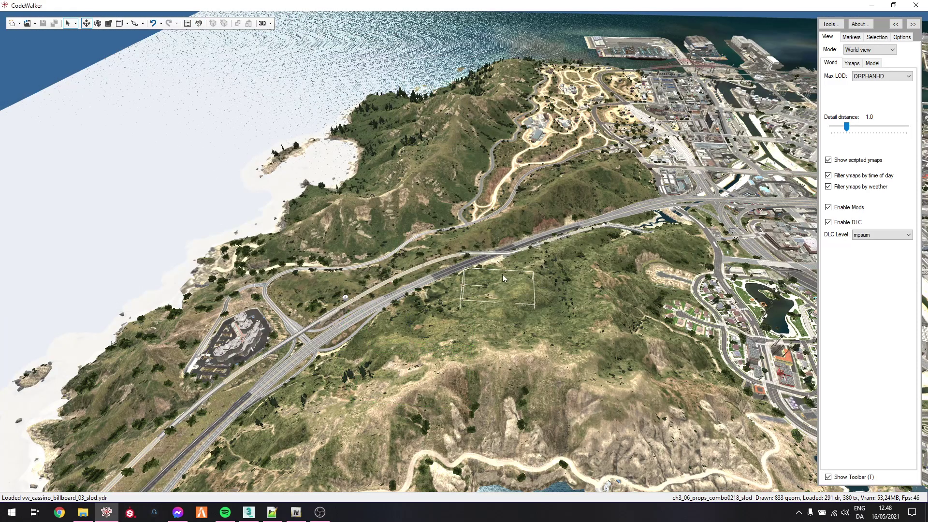
left_click(919, 4)
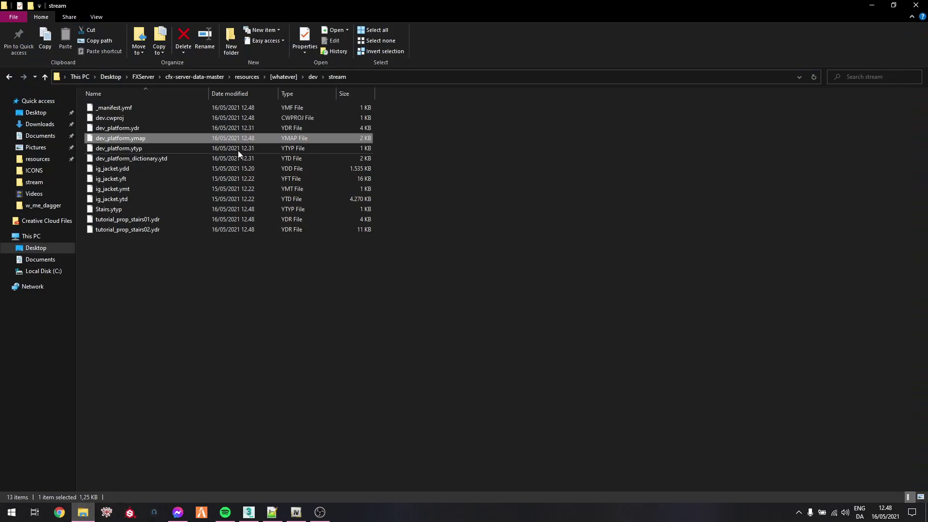
Step: Start the server from the FXServer folder and connect to localhost in FiveM
left_click(144, 78)
double_click(105, 334)
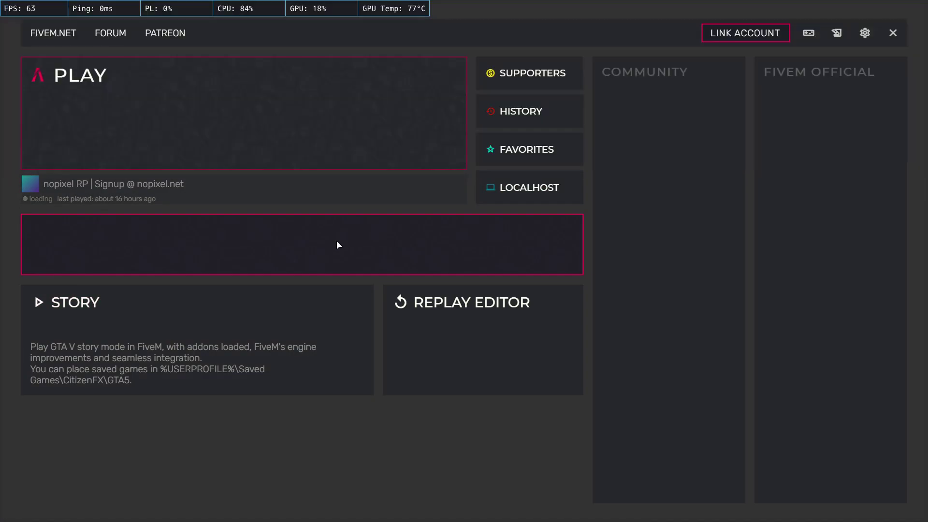
left_click(525, 187)
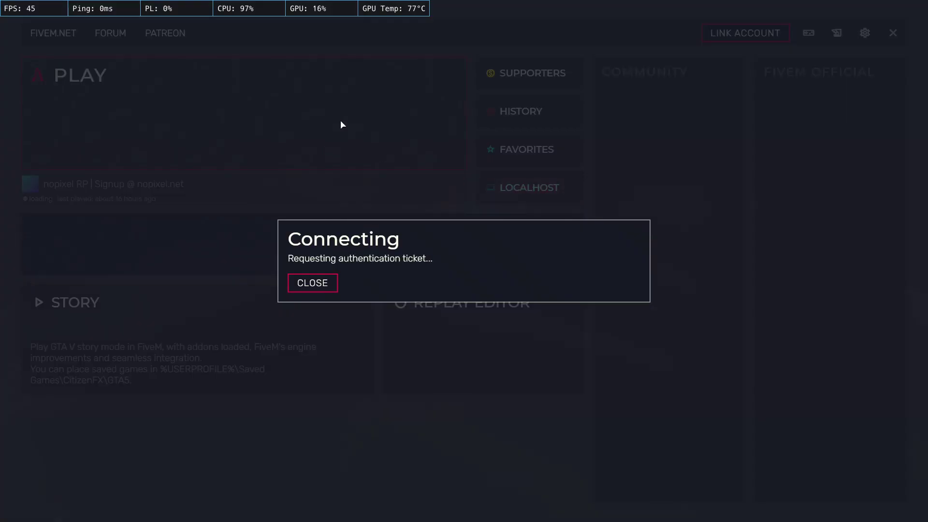
Step: Switch to 3ds Max, close the Ytyp Scripts dialog and try to exit the program
key("alt+Tab")
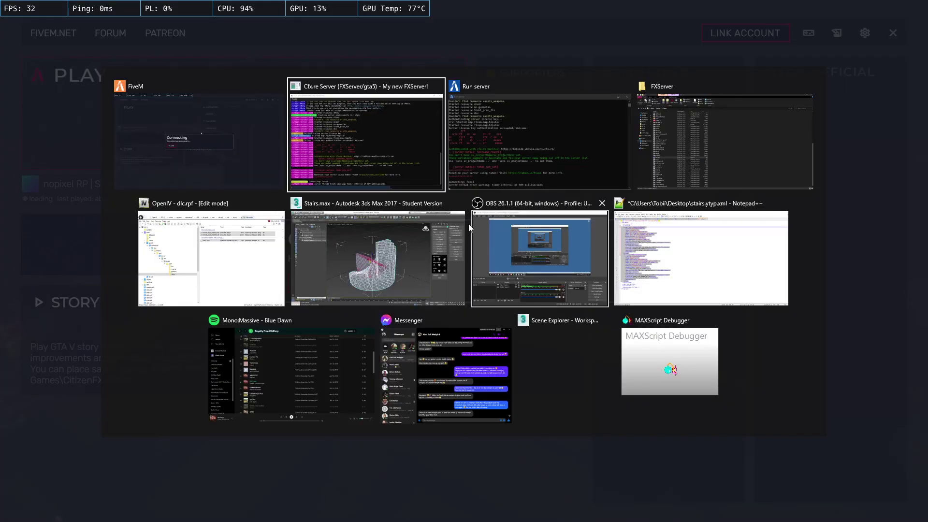
left_click(425, 244)
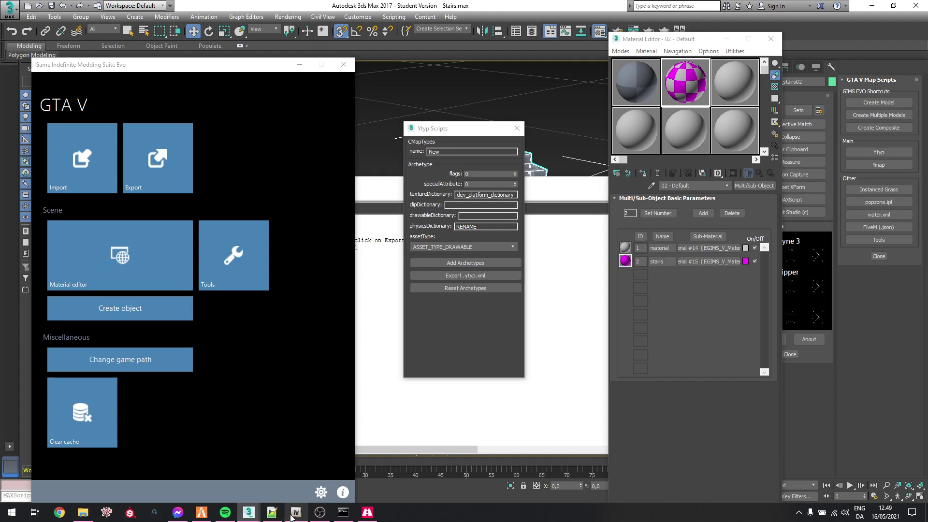
left_click(517, 128)
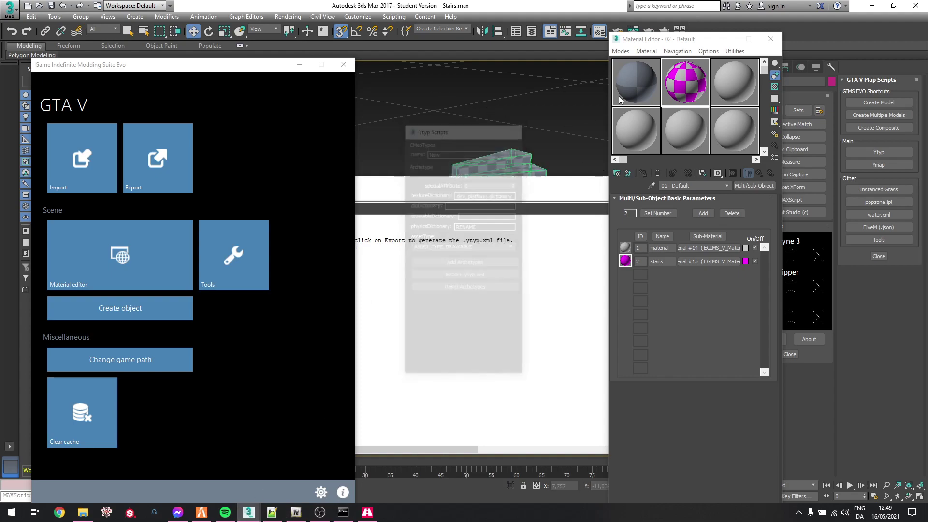
left_click(545, 185)
left_click(709, 183)
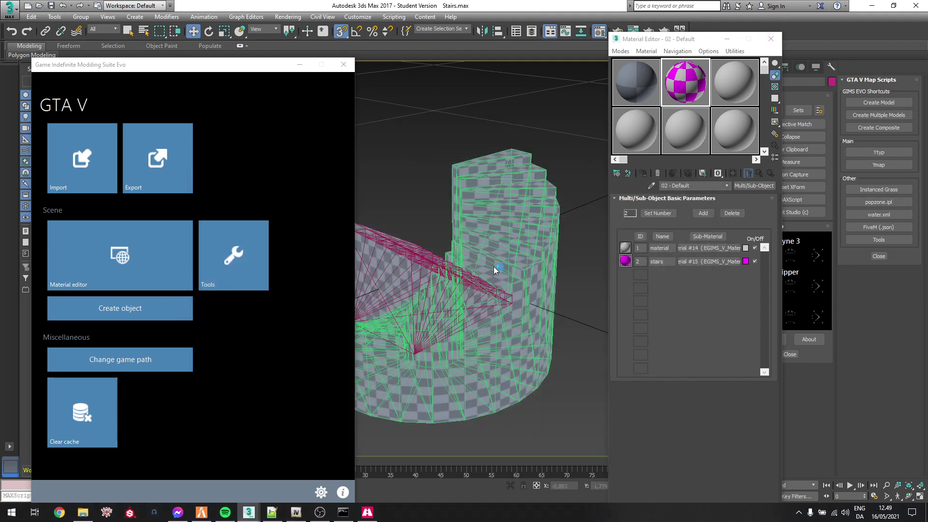
left_click(921, 6)
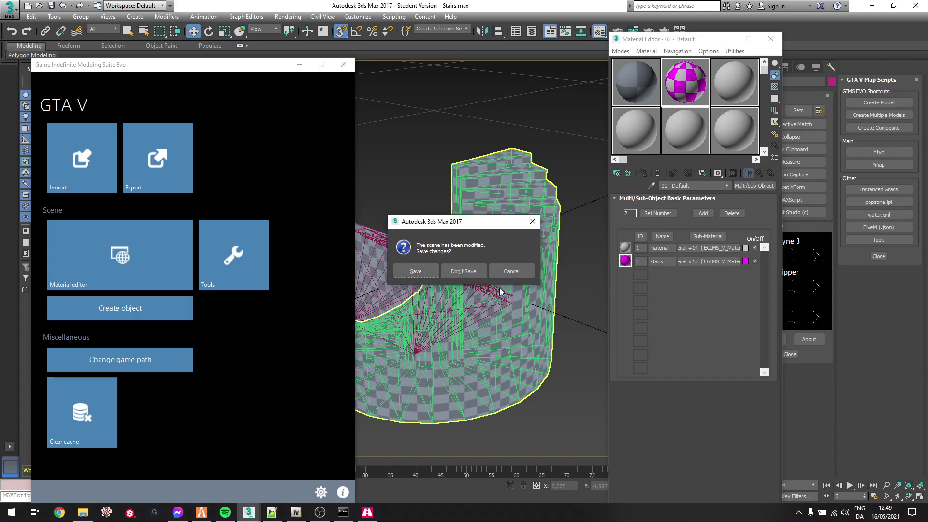
left_click(515, 271)
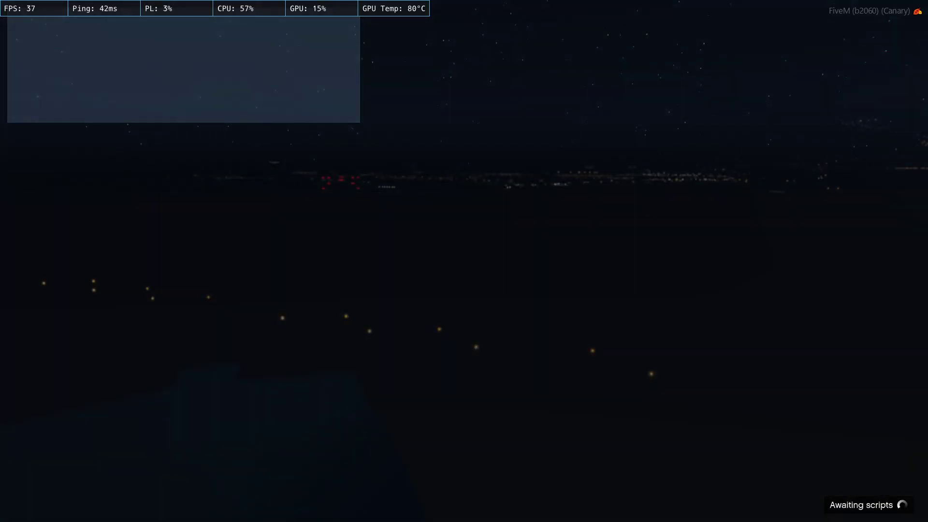
Step: Set the in-game time of day with the console command noon in FiveM
key("F8")
type("conoo")
key("BackSpace")
key("BackSpace")
key("BackSpace")
key("BackSpace")
key("BackSpace")
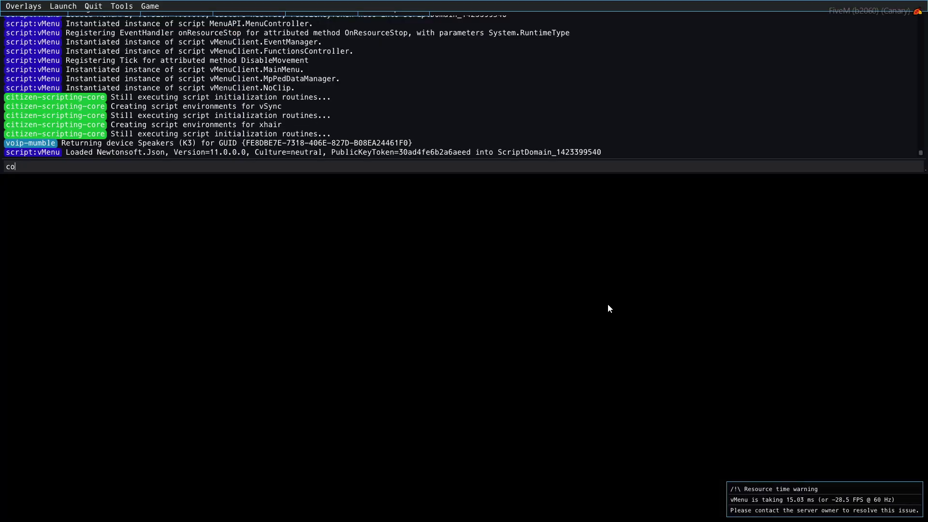
type("noon")
key("Return")
key("F8")
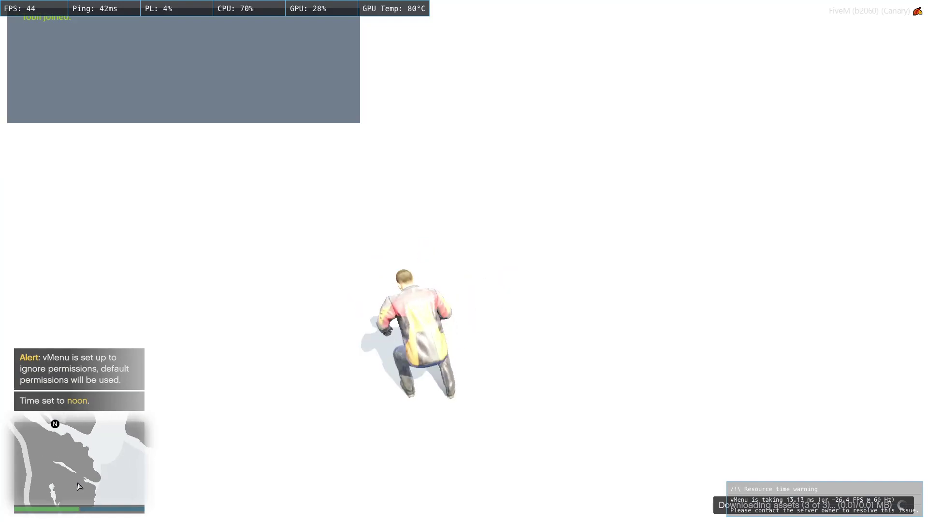
Step: Run the character across the platform to the free-standing back-to-back staircases and go over them
key("w")
key("shift+w")
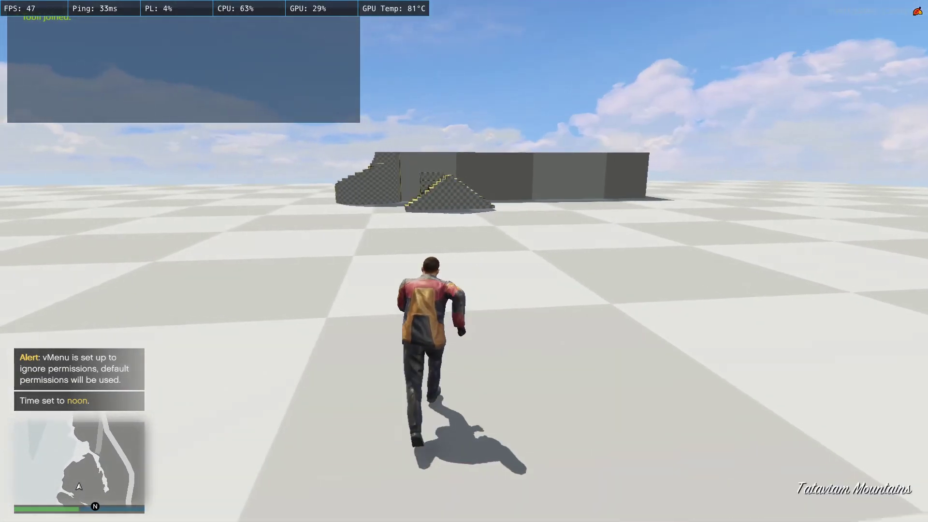
key("w")
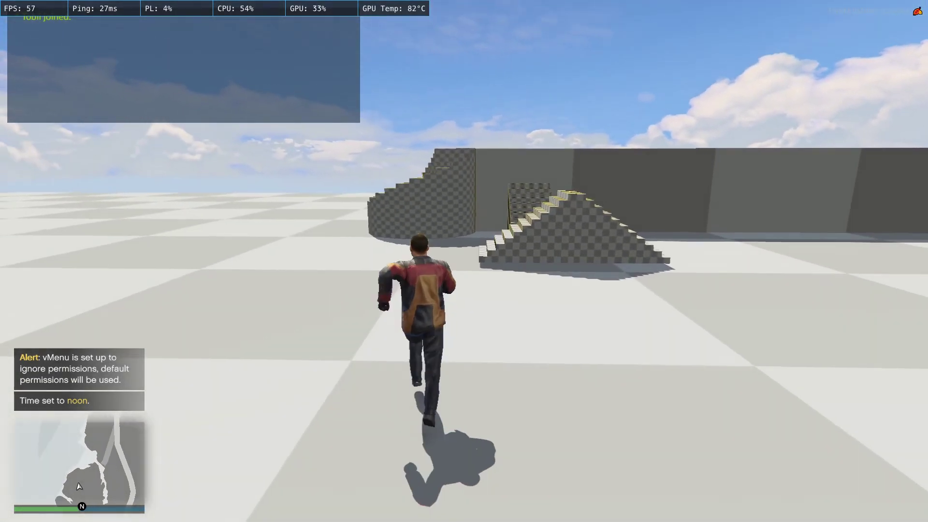
key("w")
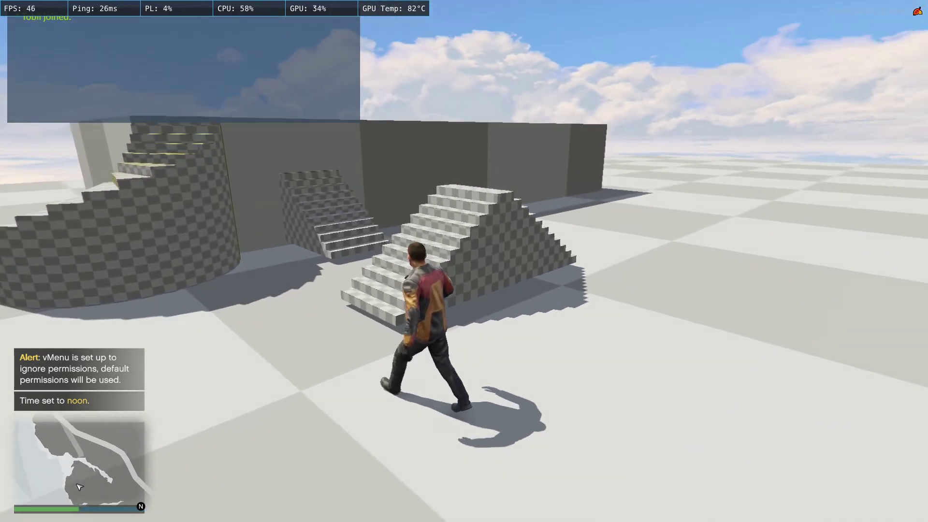
key("a")
key("w")
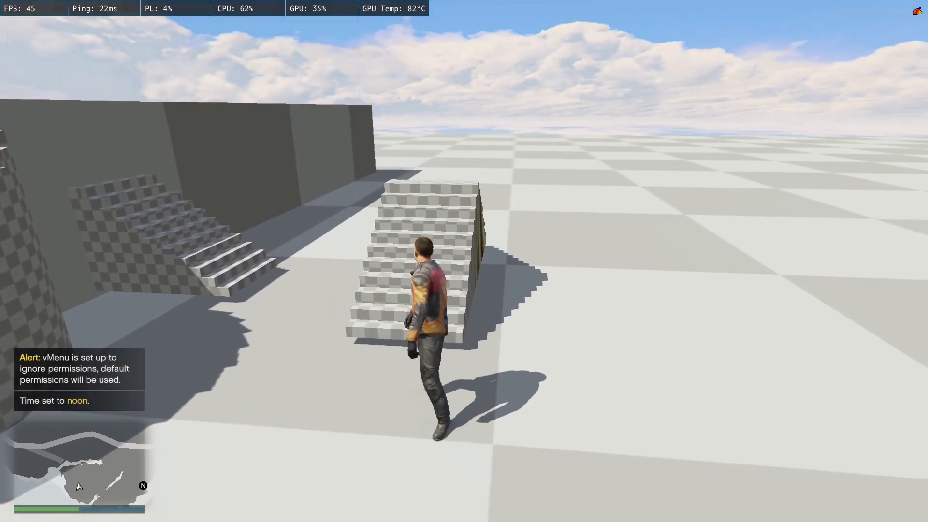
key("d")
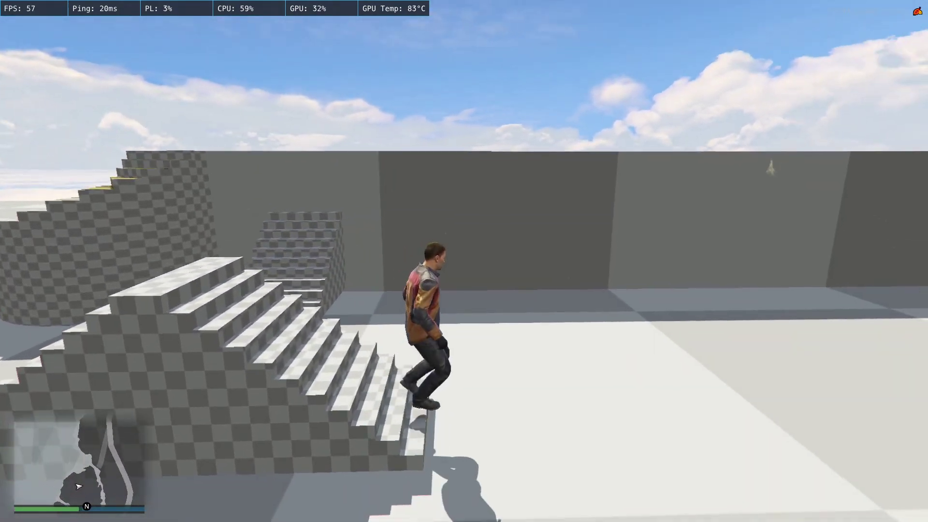
Step: Run the character back and forth over the free-standing double staircase to test its collision, ending near the block's straight staircase
key("a")
key("w")
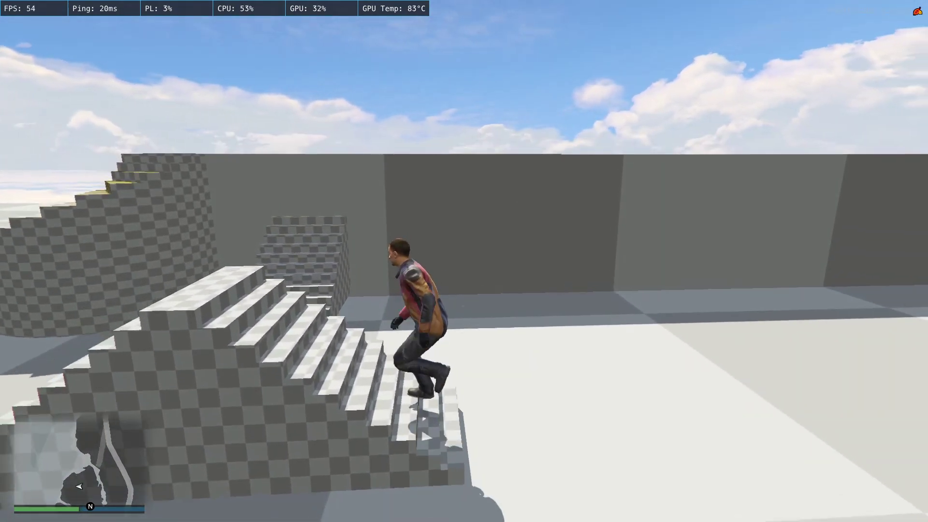
key("a")
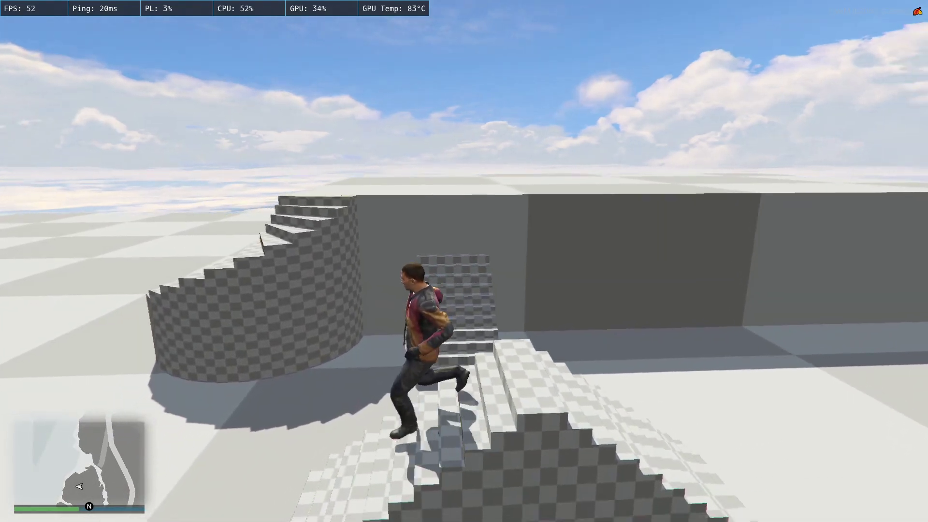
key("a")
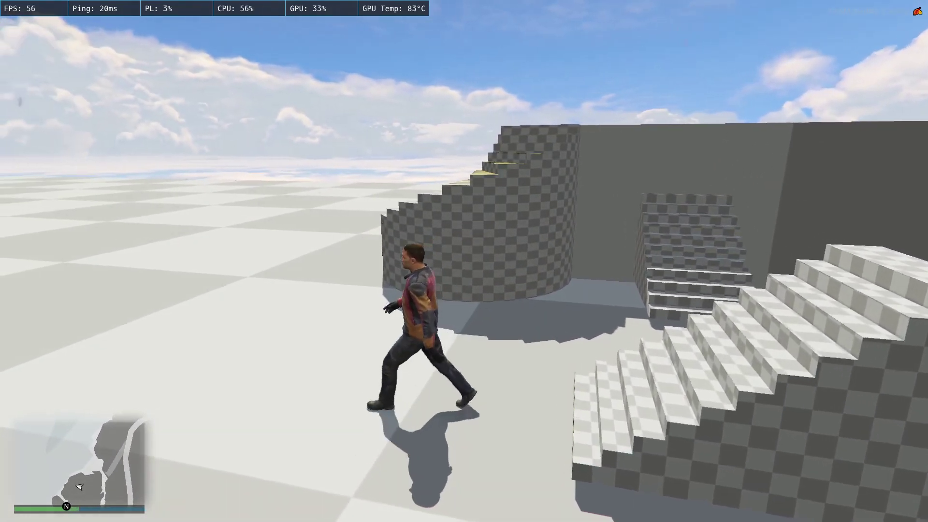
key("d")
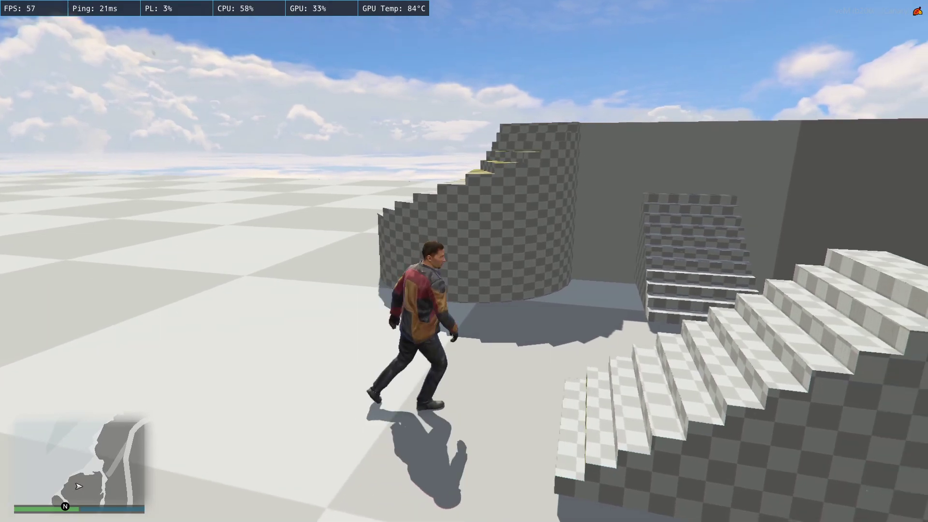
key("d")
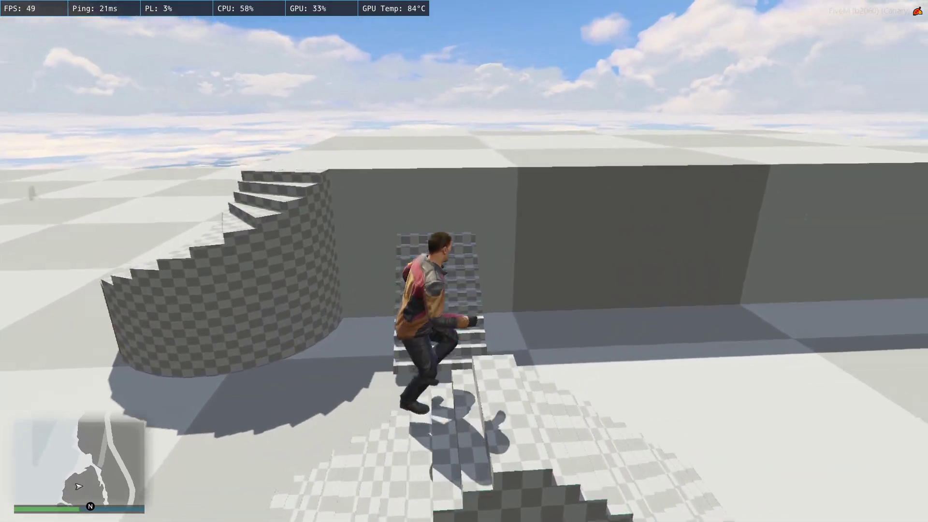
key("d")
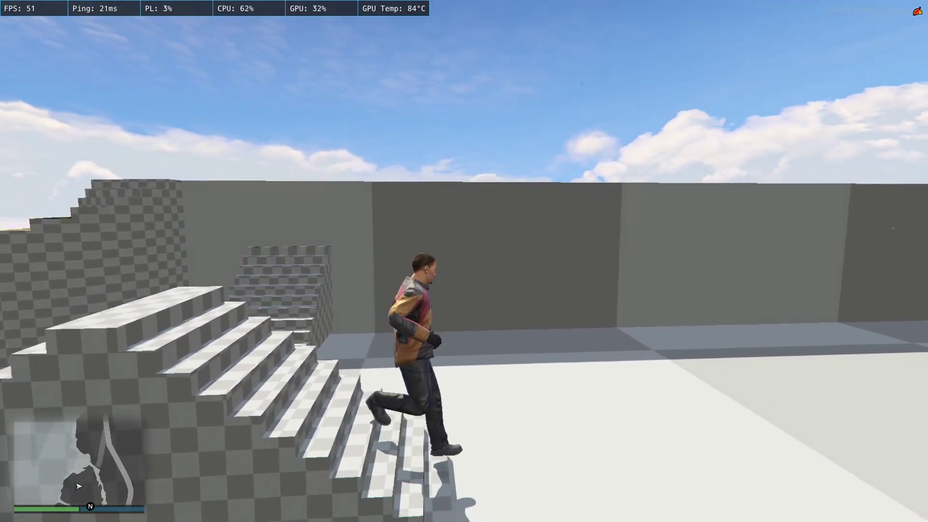
key("w")
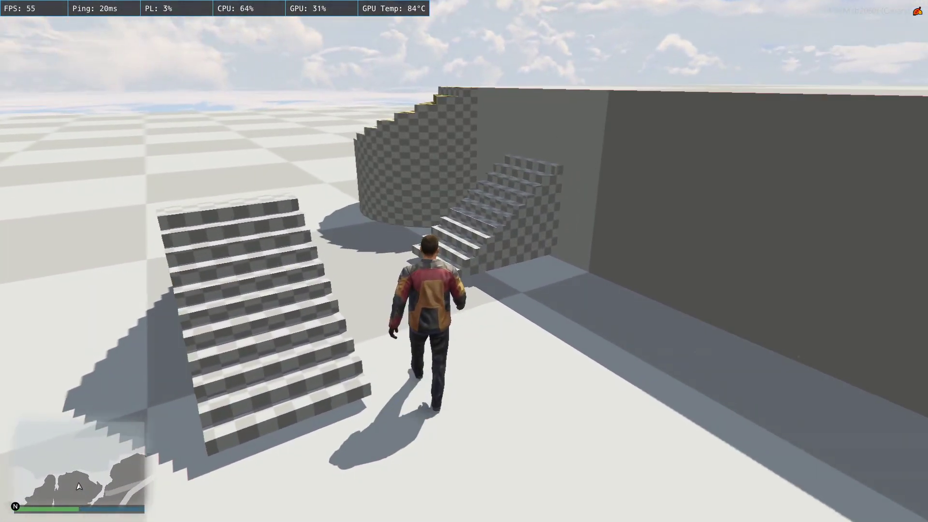
Step: Run the character up the straight staircase onto the block and back down it to test its collision
key("w")
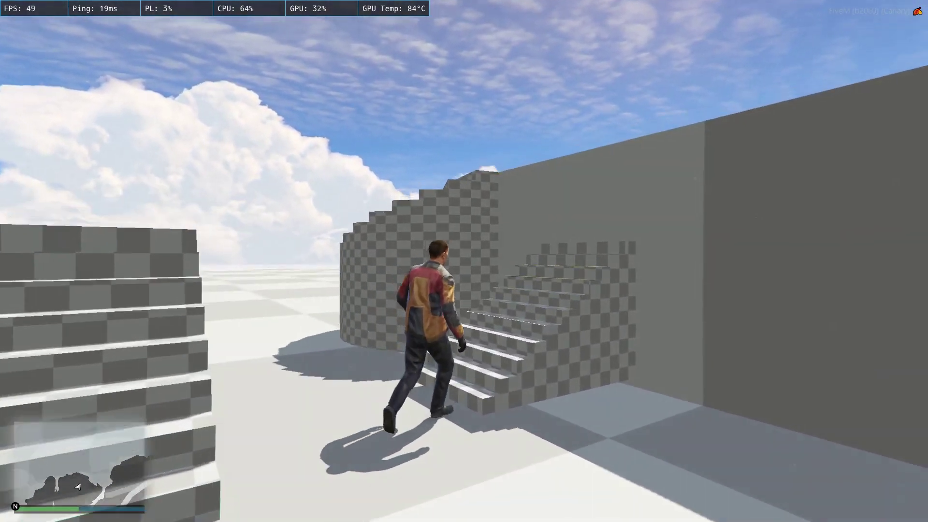
key("w")
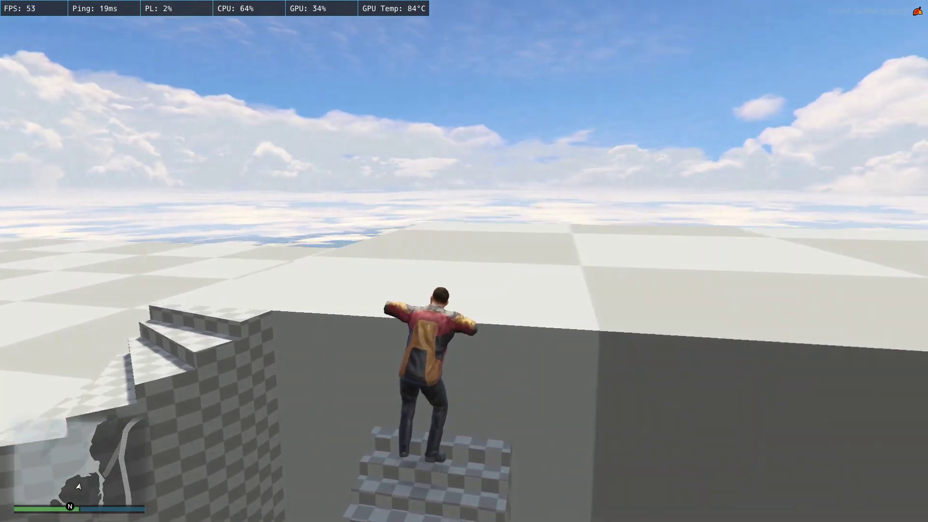
key("w")
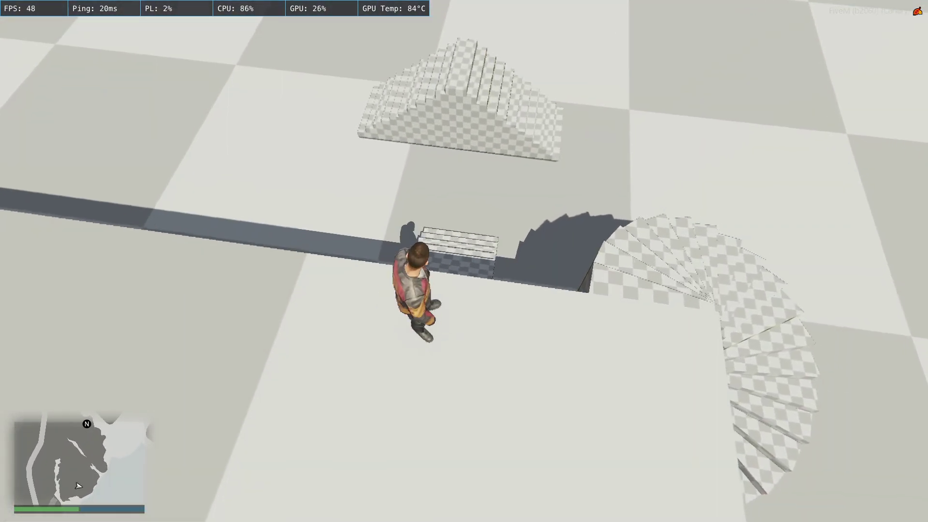
key("w")
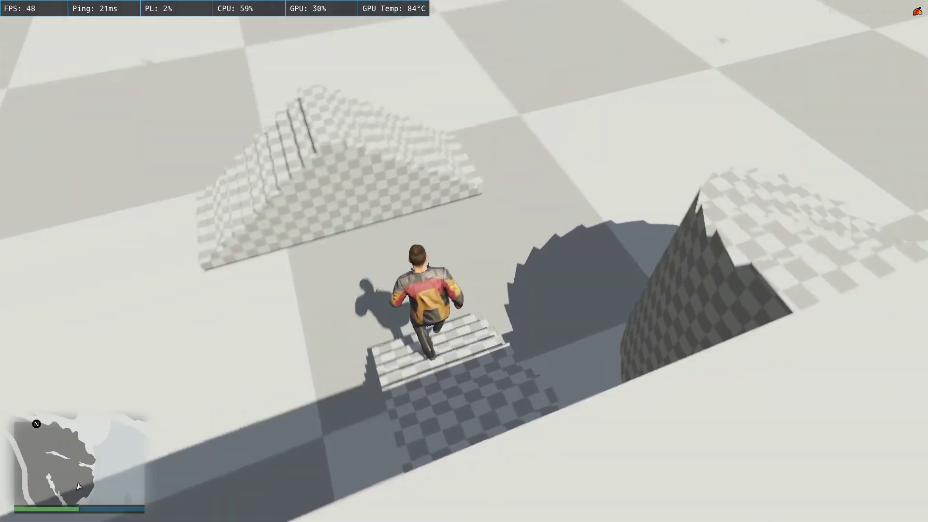
key("w")
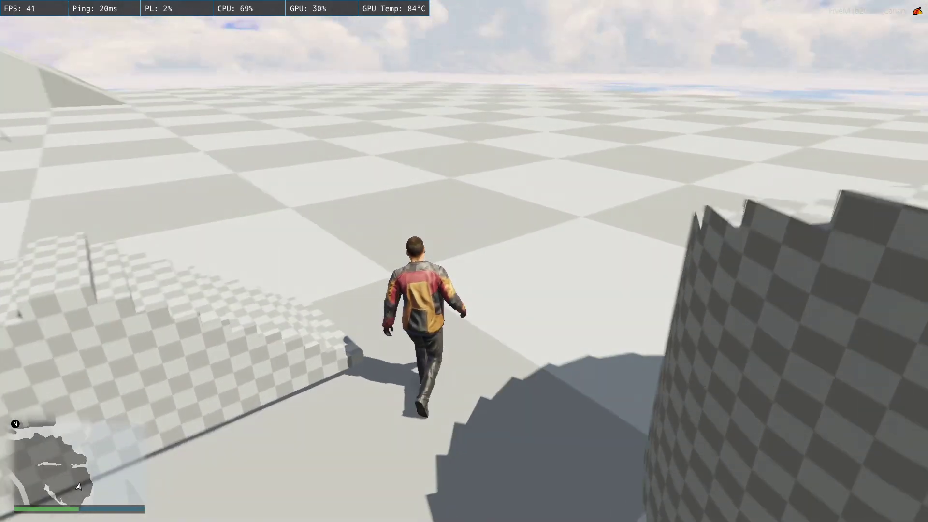
Step: Run the character over the free-standing double staircase once more, then head toward the block's curved staircase
key("w")
key("w")
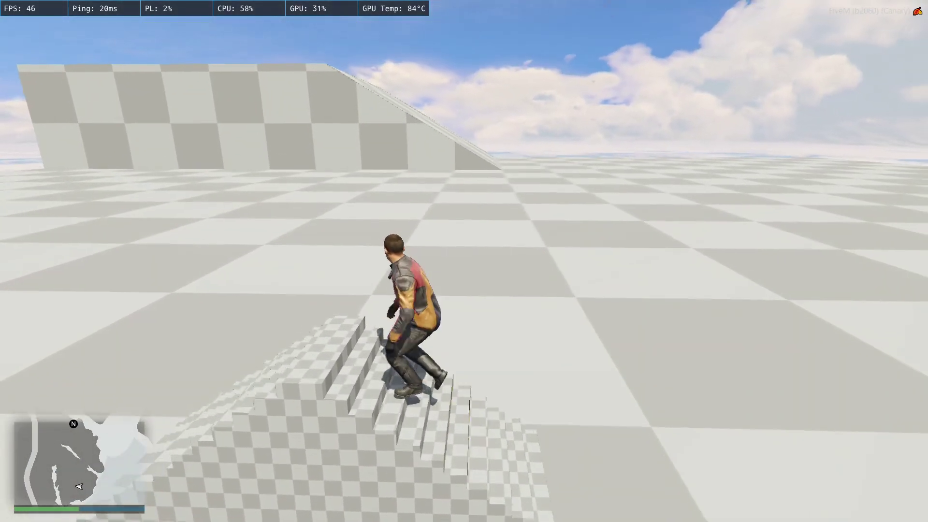
key("w")
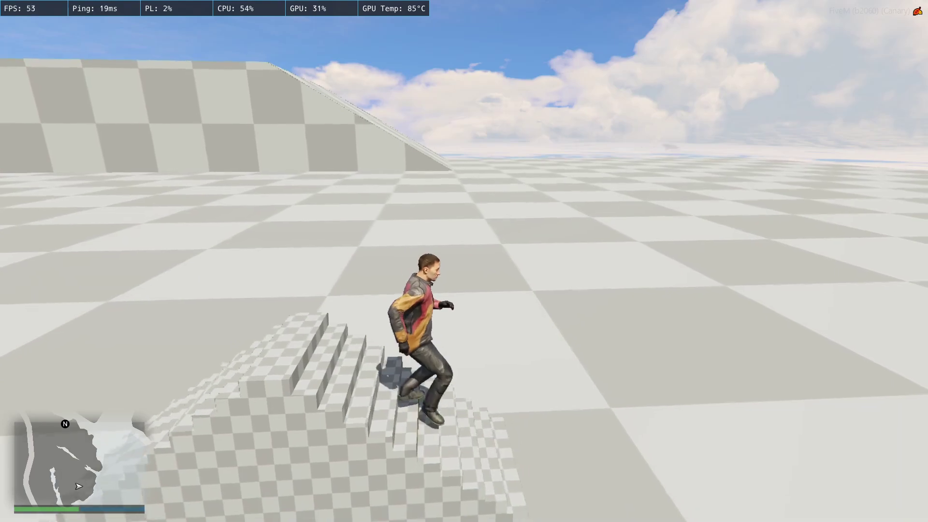
key("w")
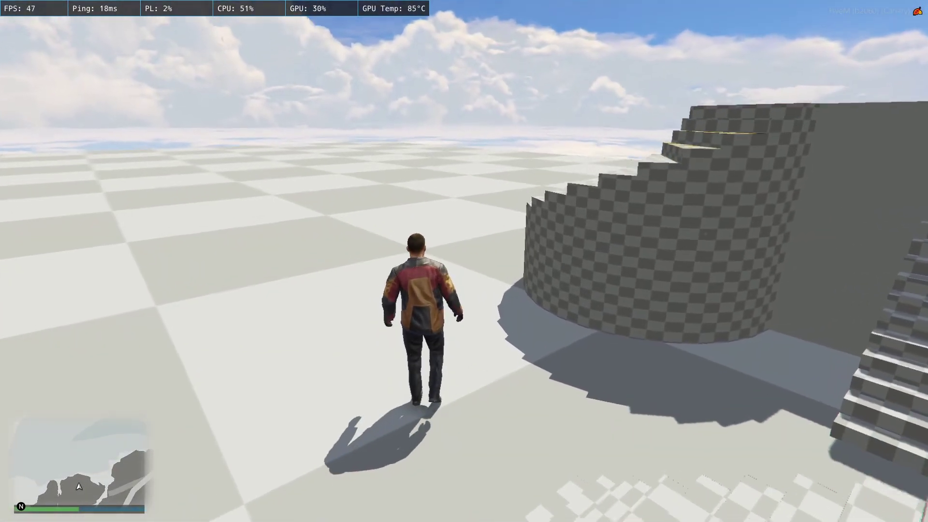
Step: Run the character around to the foot of the curved staircase and climb it to the top of the block
key("w")
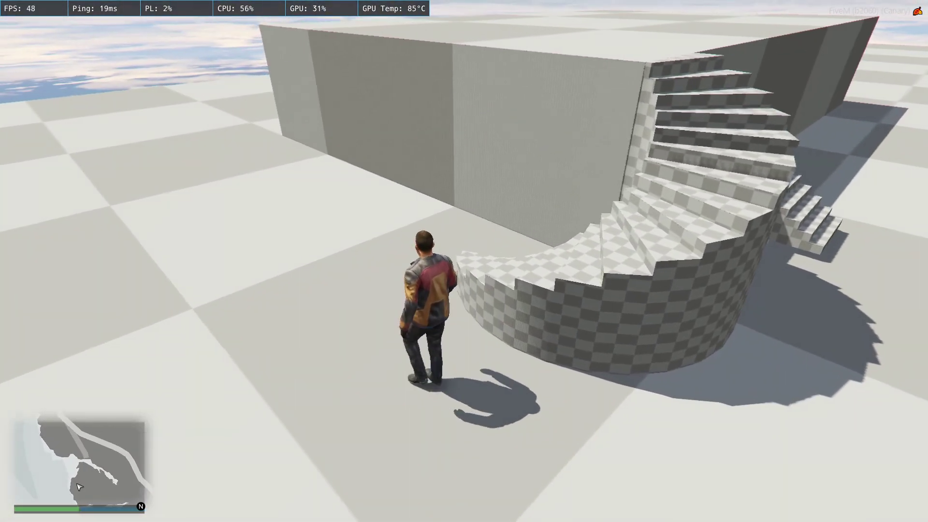
key("w")
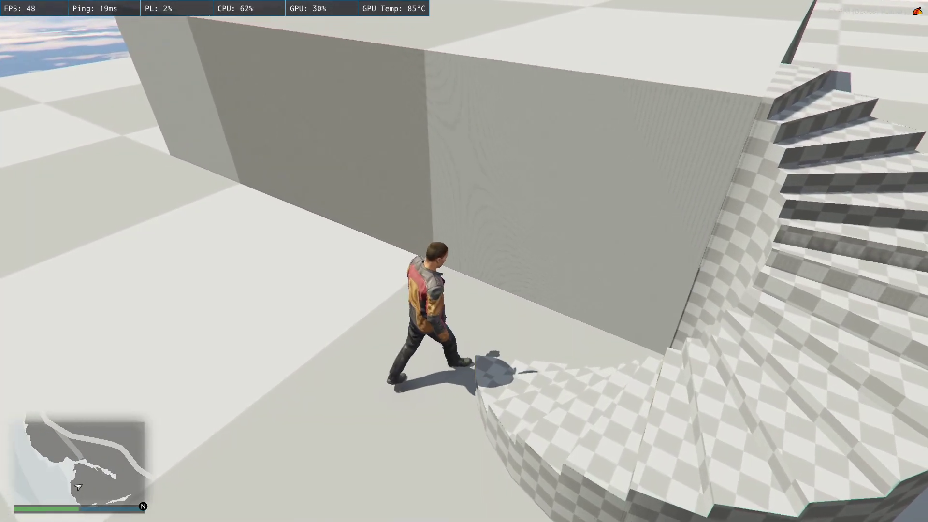
key("w")
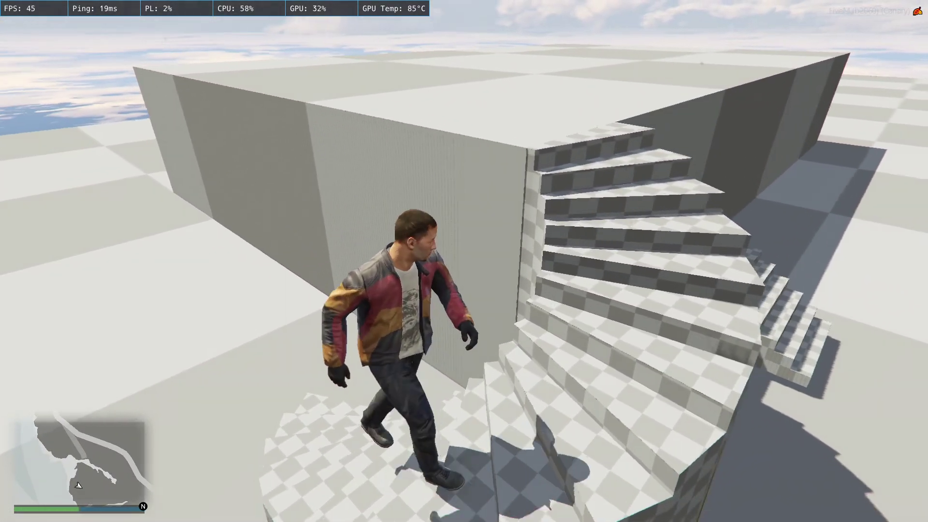
key("w")
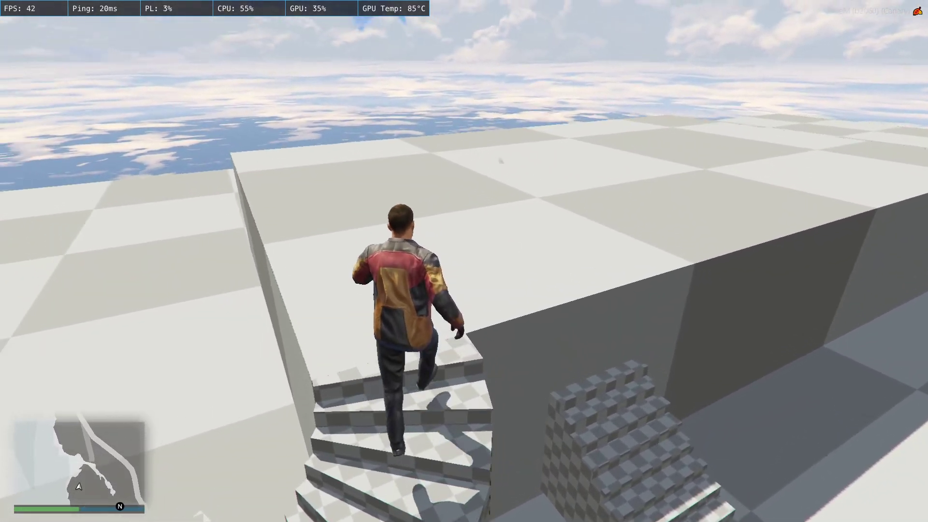
key("a")
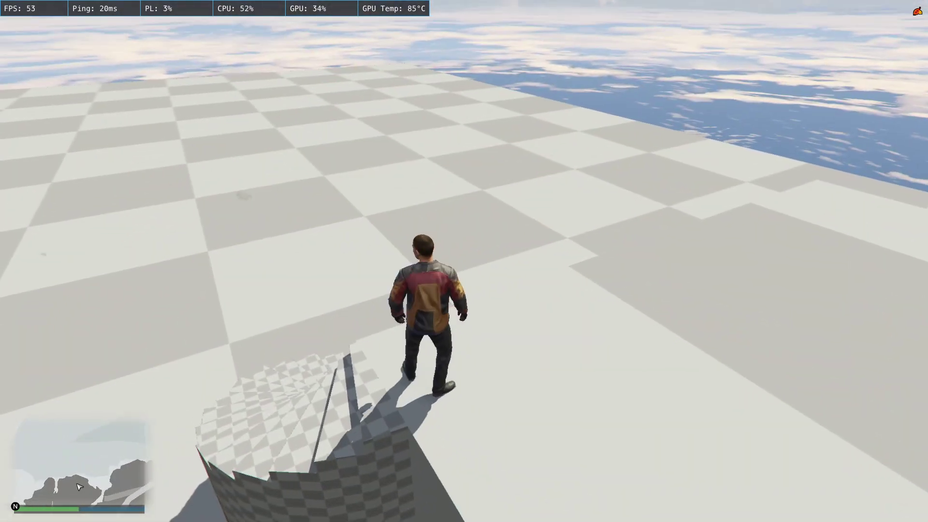
Step: Run the character down the curved staircase, climb it again, and cross over to the straight staircase
key("a")
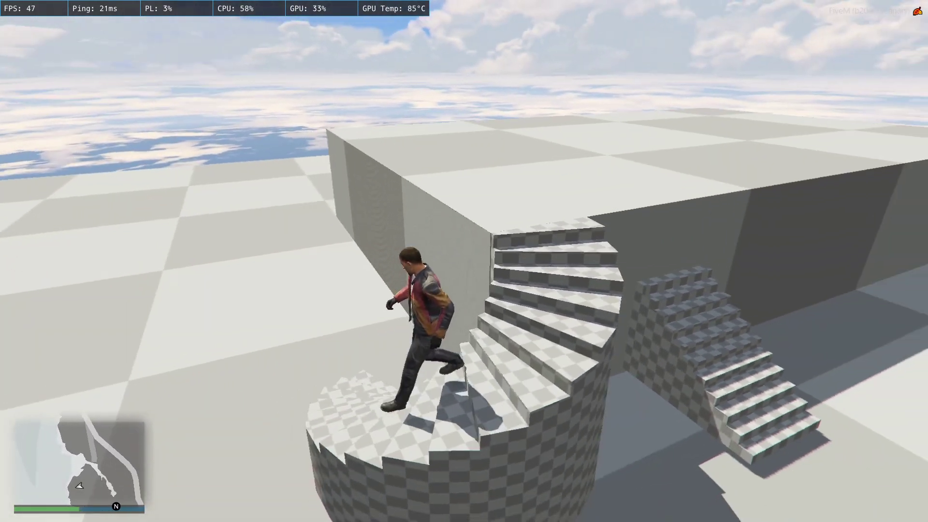
key("a")
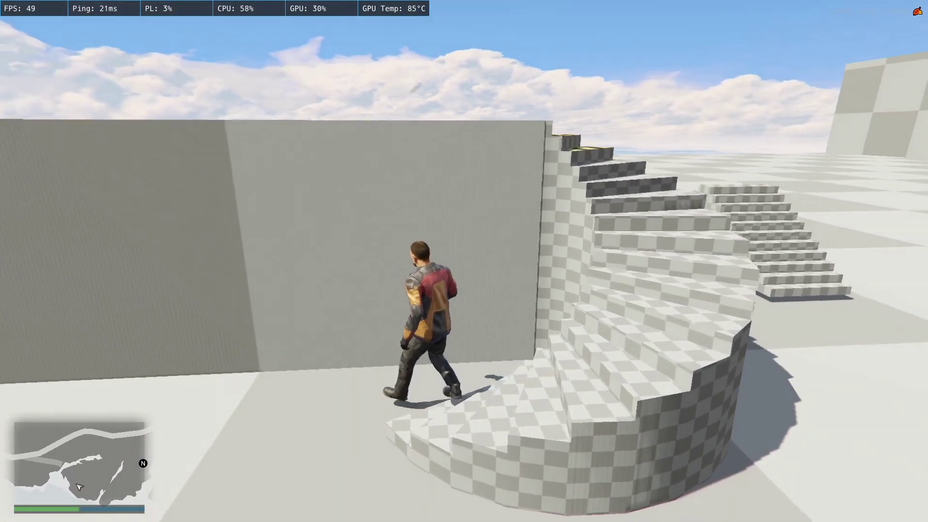
key("d")
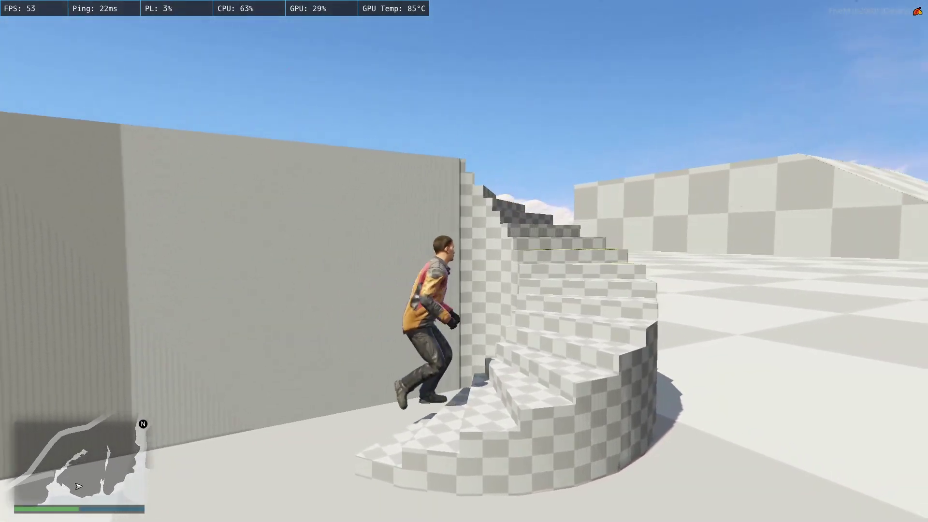
key("d")
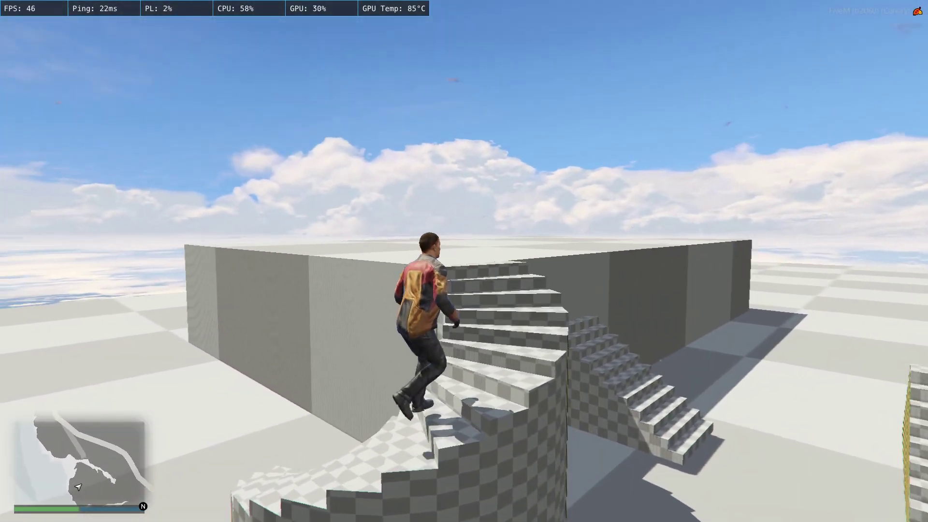
key("w")
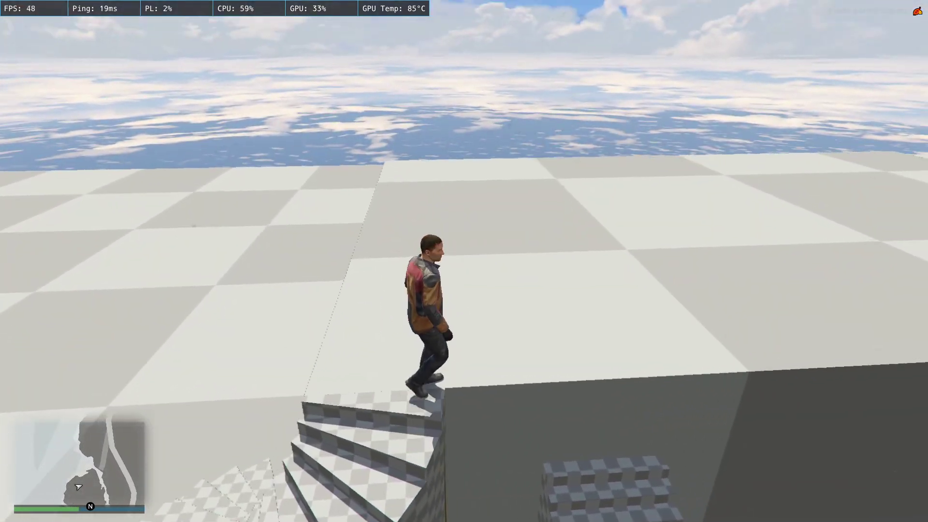
key("w")
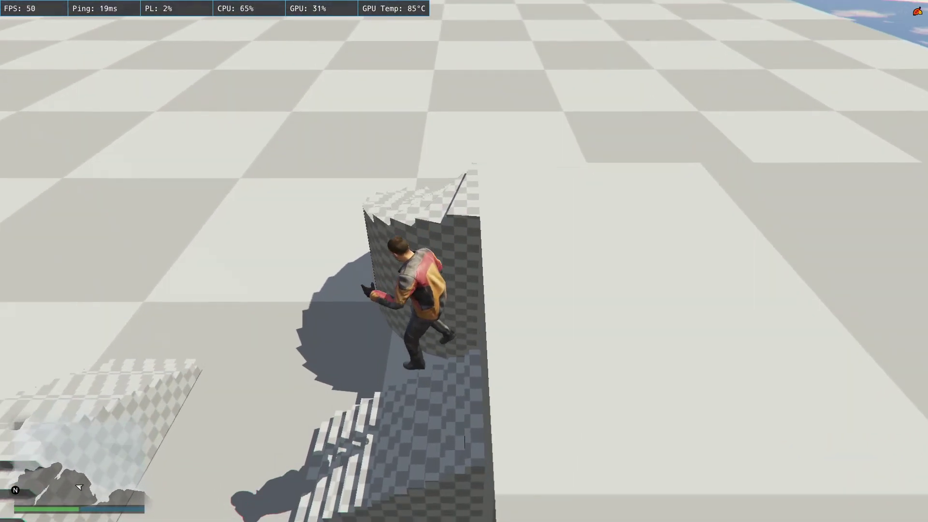
Step: Set a map waypoint at Los Santos International Airport and return to the game
key("Escape")
left_click(412, 254)
left_click_drag(416, 252, 744, 39)
left_click_drag(593, 322, 583, 205)
scroll(466, 266, "up", 1)
left_click_drag(416, 285, 450, 253)
scroll(400, 181, "up", 3)
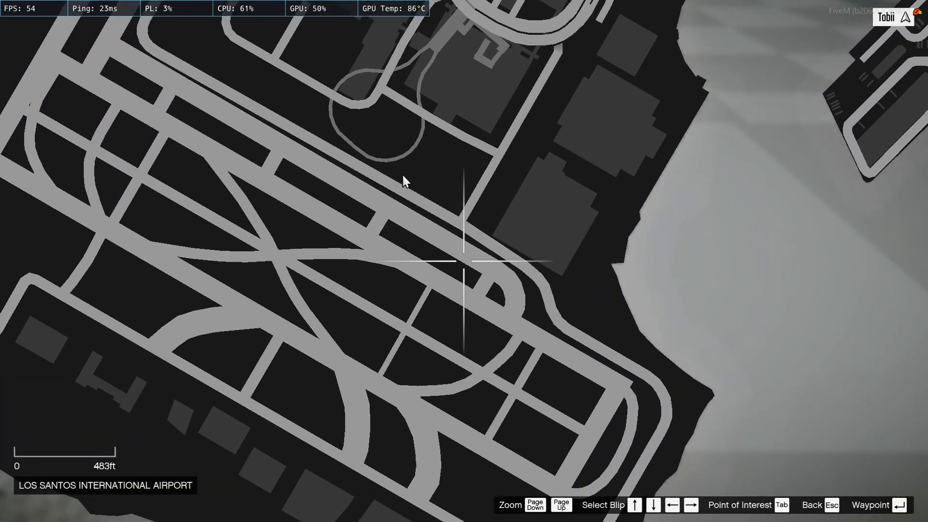
left_click(430, 167)
key("Escape")
Step: Teleport the character to the airport waypoint using vMenu
key("m")
key("Up")
key("Up")
key("Return")
key("Return")
key("Return")
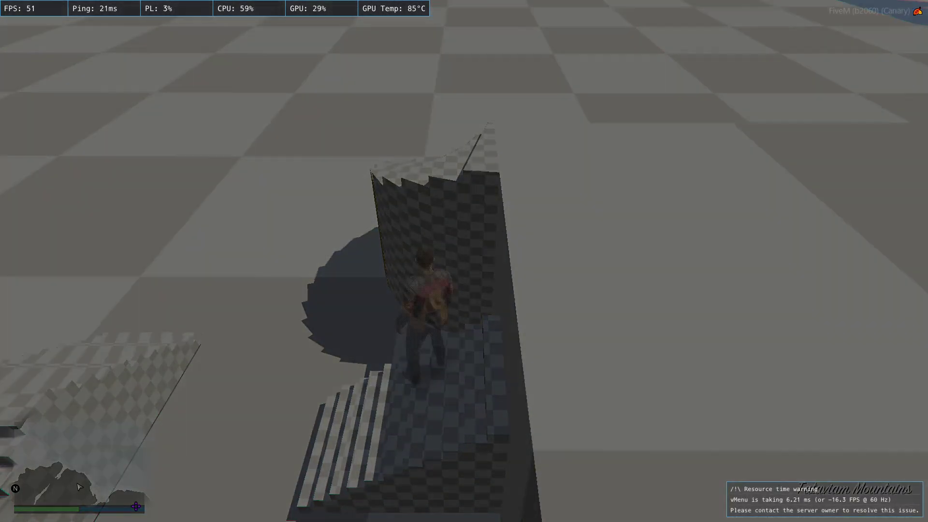
key("m")
Step: Fly the character in NoClip mode across the airport apron to the metal outdoor stairs beside the building
key("F2")
key("w")
key("w")
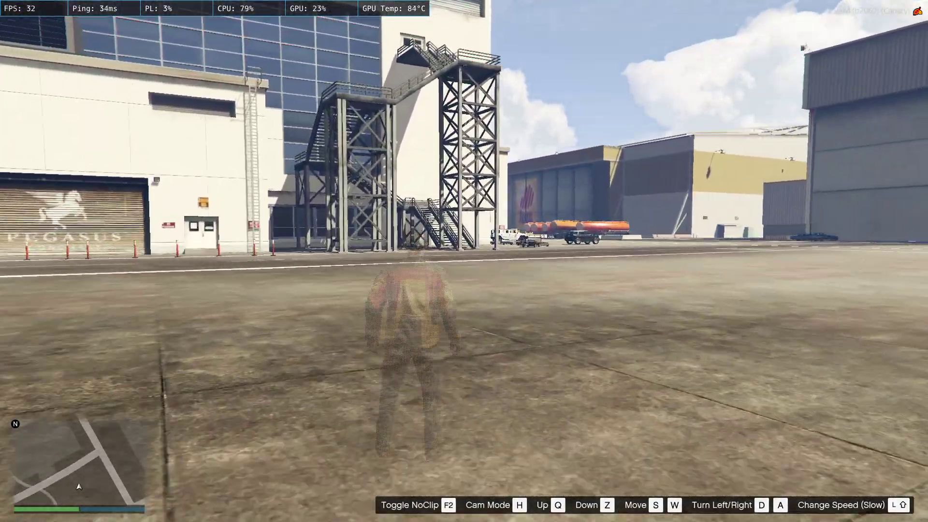
key("w")
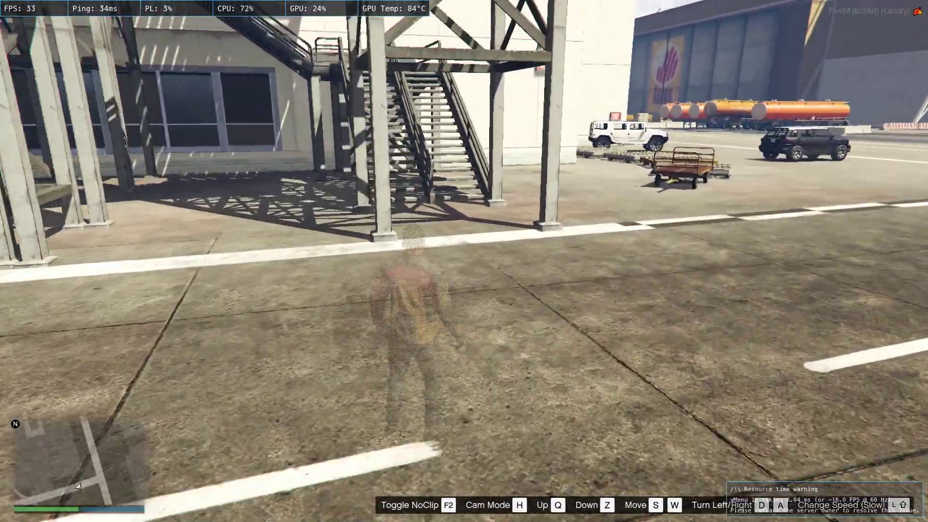
Step: Turn NoClip off and run the character up the metal outdoor staircase to examine how the game's own stairs behave
key("F2")
key("w")
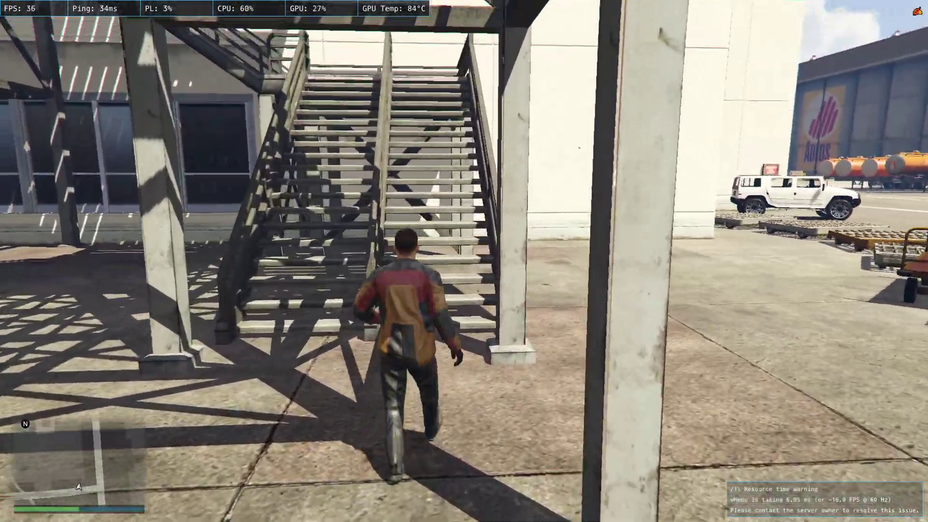
key("w")
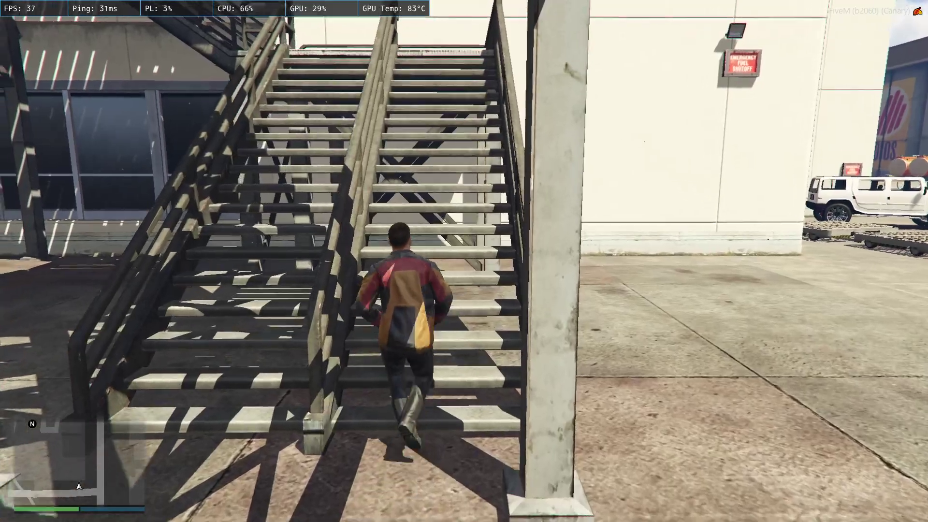